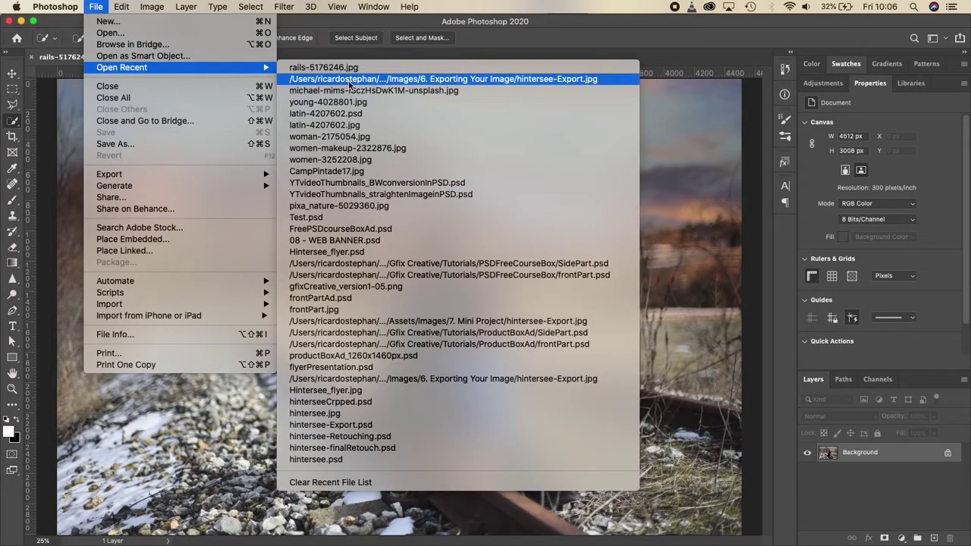
- Quick Select the woman sitting on the rails in the rails photo
{"action": "left_click", "coordinate": [364, 78]}
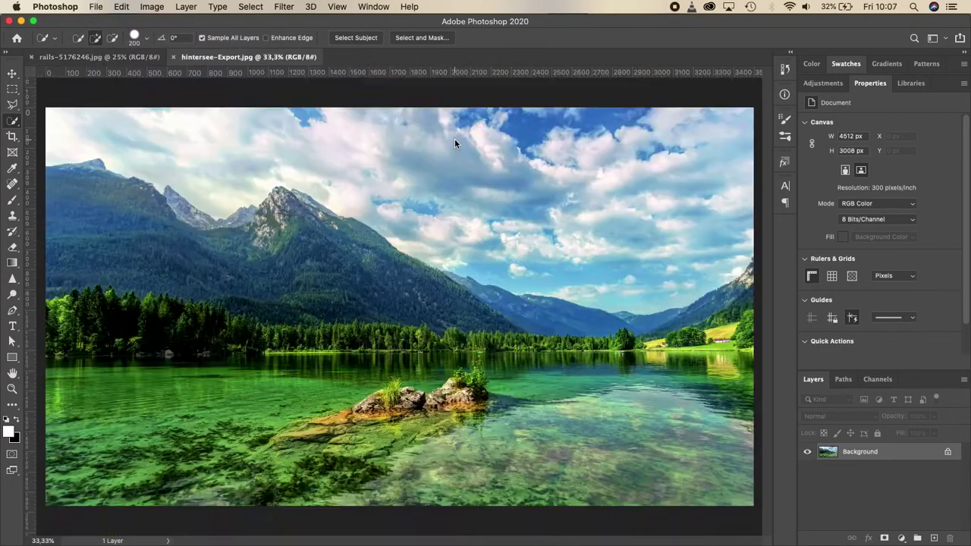
{"action": "key", "text": "ctrl+Tab"}
{"action": "left_click_drag", "start_coordinate": [458, 237], "coordinate": [477, 334]}
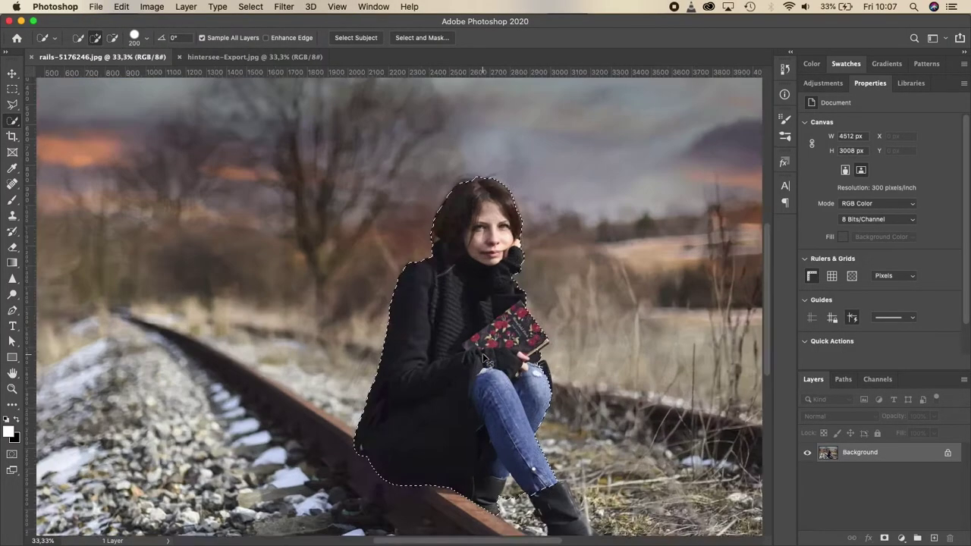
{"action": "scroll", "coordinate": [448, 303], "scroll_direction": "up", "scroll_amount": 5}
{"action": "key", "text": "bracketleft"}
{"action": "key", "text": "bracketleft"}
{"action": "key", "text": "bracketleft"}
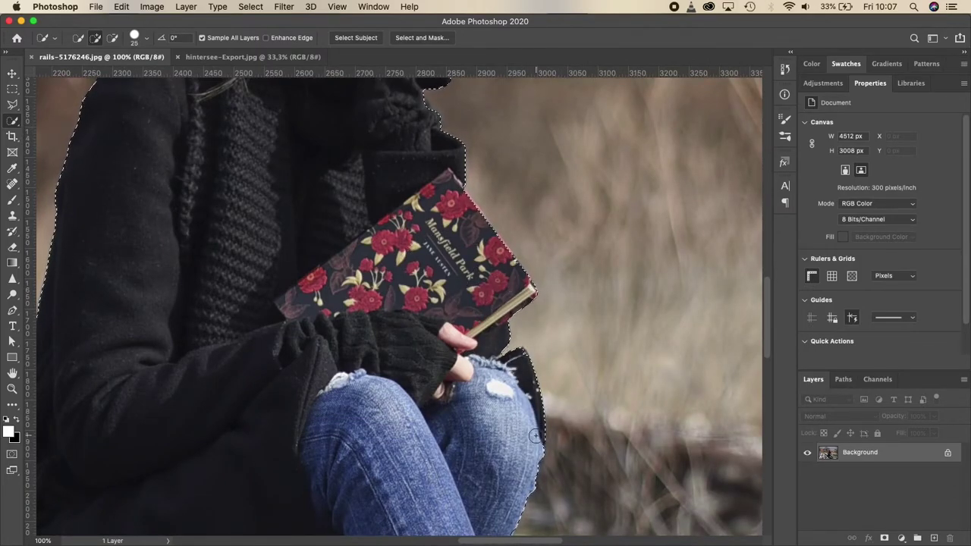
{"action": "scroll", "coordinate": [503, 364], "scroll_direction": "up", "scroll_amount": 5}
{"action": "scroll", "coordinate": [423, 433], "scroll_direction": "up", "scroll_amount": 4}
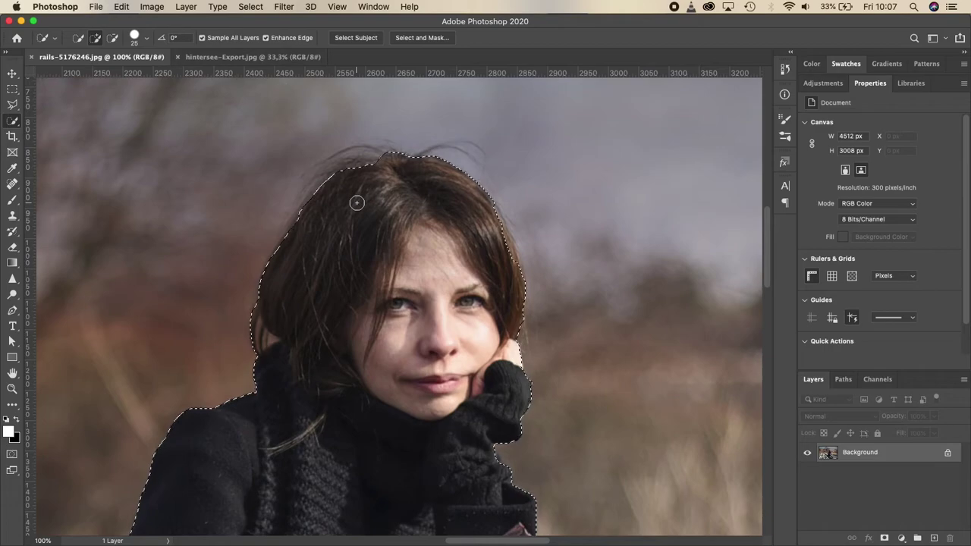
- Refine the edges with Smart Radius and Decontaminate Colors, outputting a New Layer with Layer Mask
{"action": "left_click", "coordinate": [413, 43]}
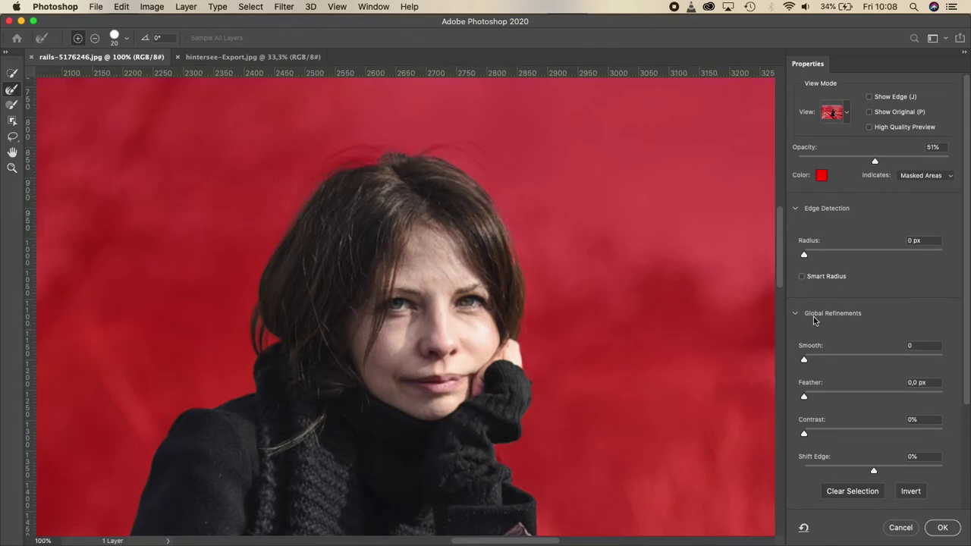
{"action": "scroll", "coordinate": [838, 222], "scroll_direction": "down", "scroll_amount": 2}
{"action": "left_click", "coordinate": [806, 226]}
{"action": "scroll", "coordinate": [835, 319], "scroll_direction": "down", "scroll_amount": 3}
{"action": "scroll", "coordinate": [856, 411], "scroll_direction": "down", "scroll_amount": 4}
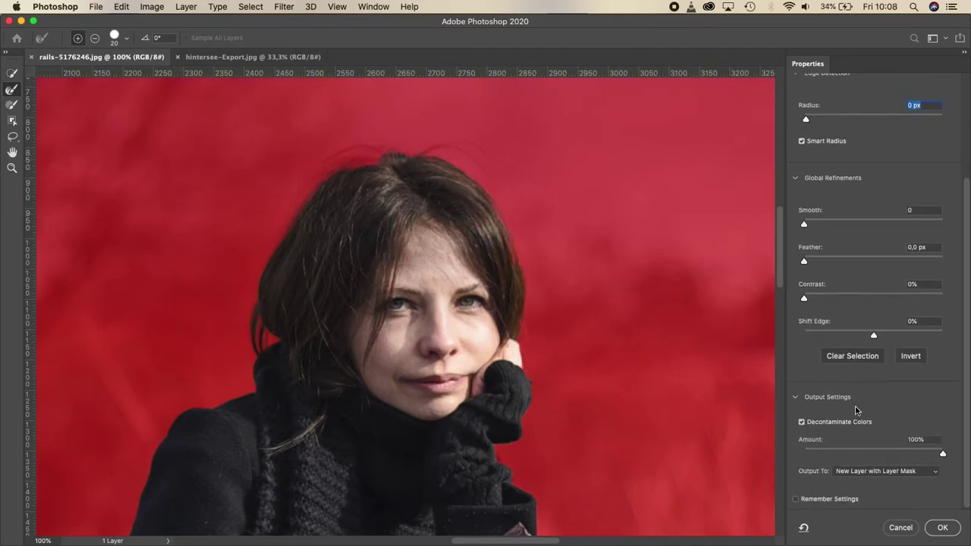
{"action": "left_click", "coordinate": [942, 528]}
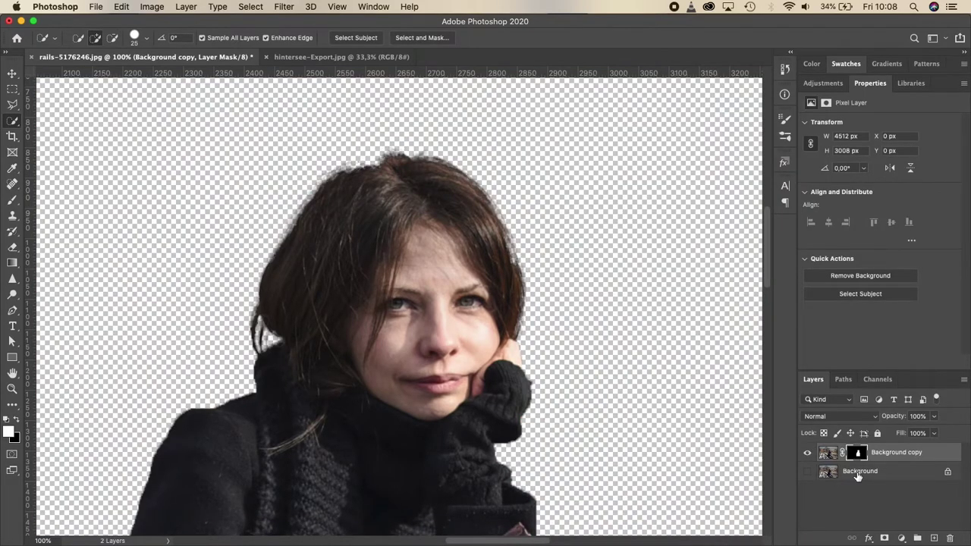
- Duplicate Background as Background copy 2 and load the woman's mask as a selection
{"action": "left_click", "coordinate": [857, 471]}
{"action": "key", "text": "ctrl+j"}
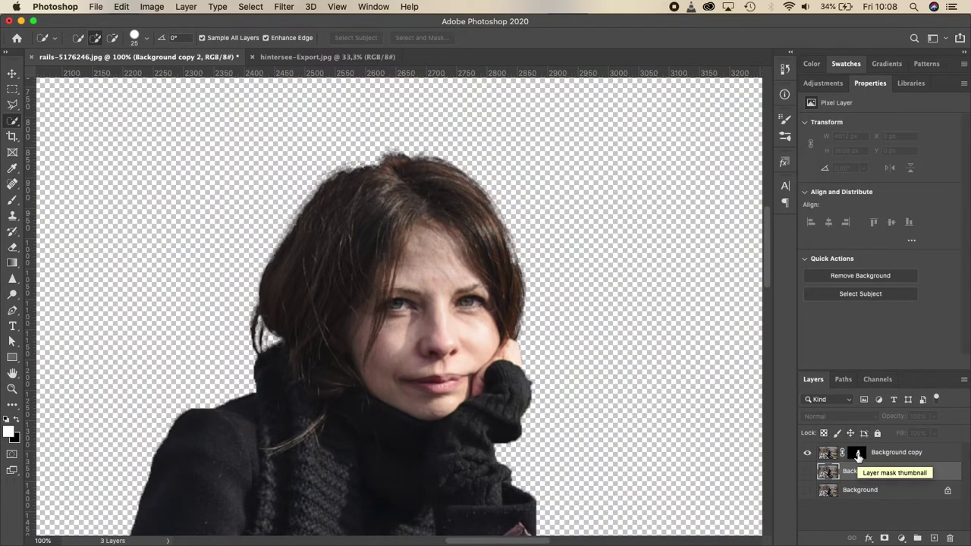
{"action": "left_click", "coordinate": [858, 455], "text": "ctrl"}
{"action": "left_click", "coordinate": [808, 471]}
- Content-Aware Fill the woman's selected area on Background copy 2
{"action": "left_click", "coordinate": [122, 7]}
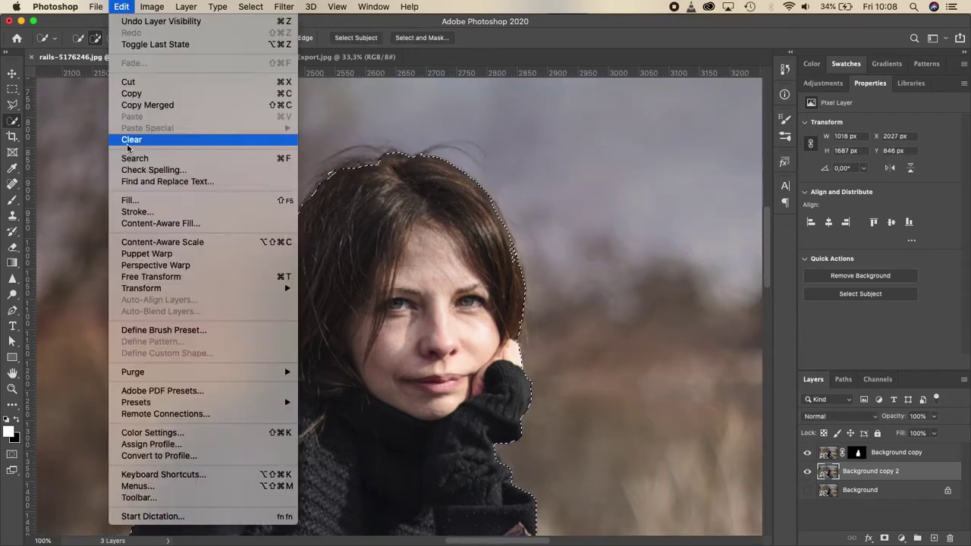
{"action": "left_click", "coordinate": [130, 199]}
{"action": "left_click", "coordinate": [713, 225]}
{"action": "left_click", "coordinate": [724, 188]}
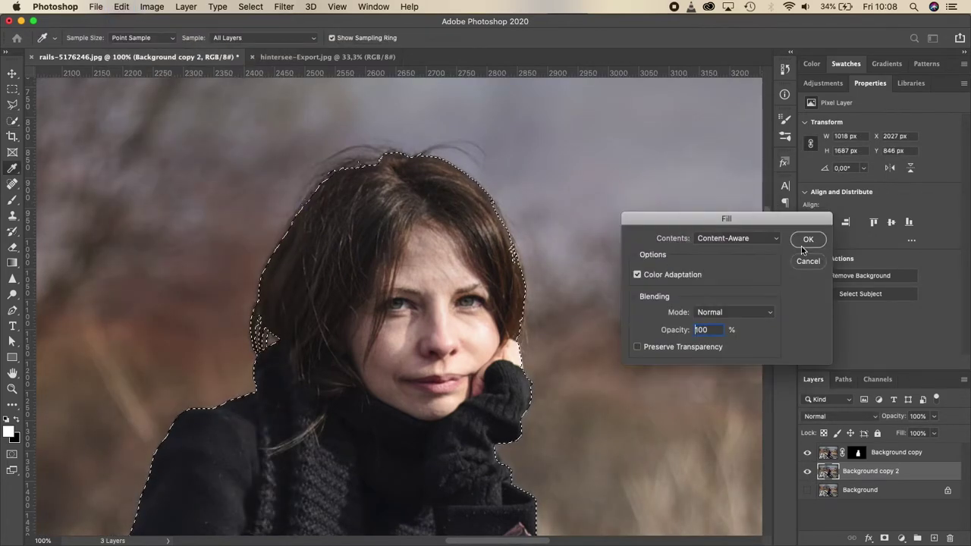
{"action": "left_click", "coordinate": [804, 243]}
- Expand the selection outward and Content-Aware Fill it again
{"action": "left_click", "coordinate": [121, 6]}
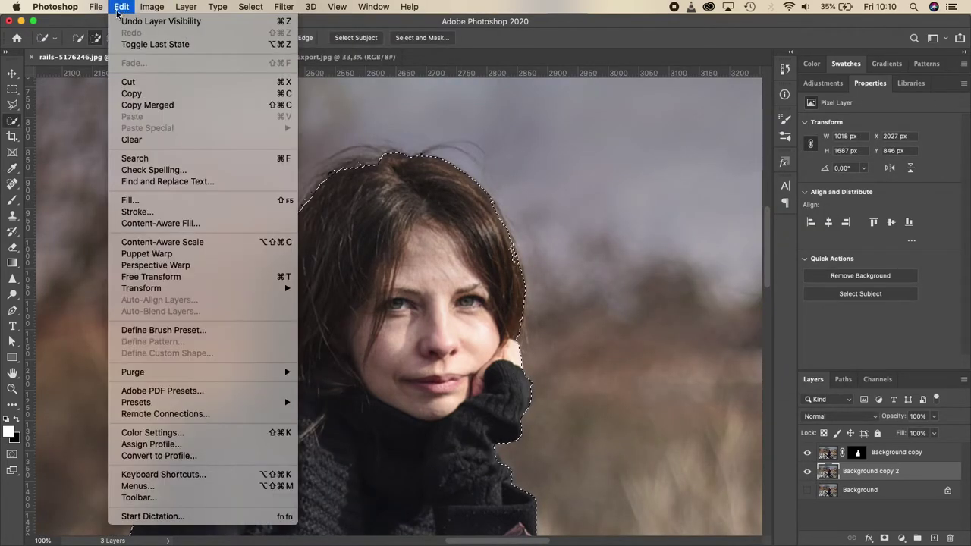
{"action": "mouse_move", "coordinate": [319, 182]}
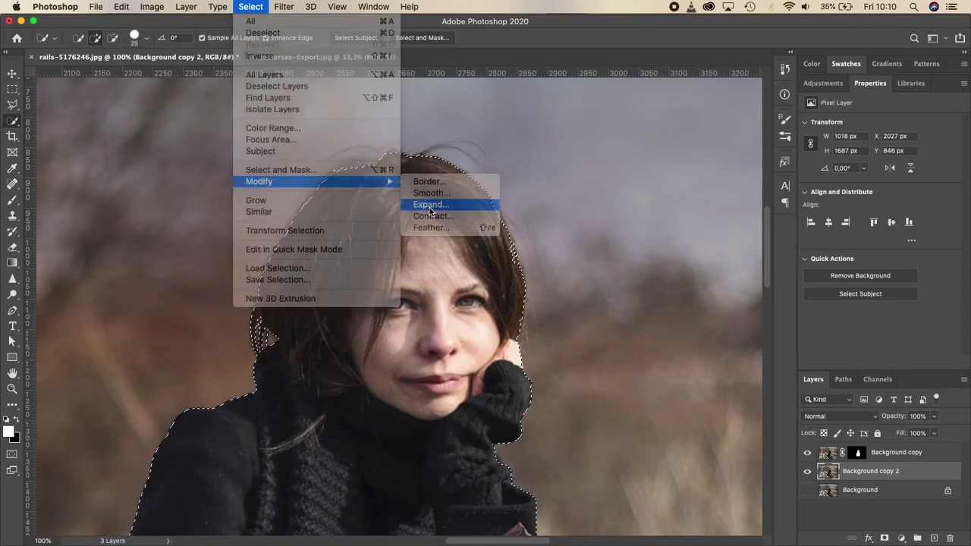
{"action": "left_click", "coordinate": [429, 204]}
{"action": "key", "text": "Return"}
{"action": "left_click", "coordinate": [122, 6]}
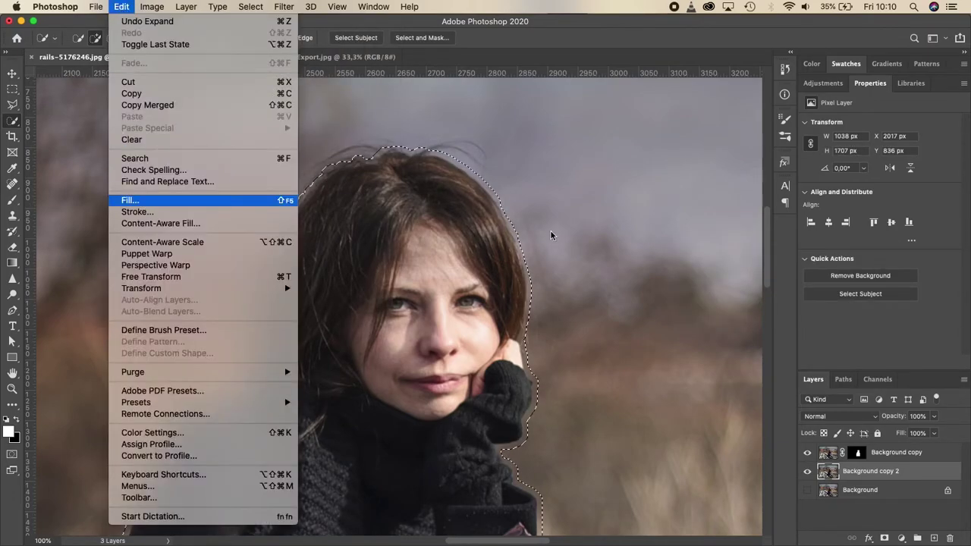
{"action": "left_click", "coordinate": [144, 206]}
{"action": "left_click", "coordinate": [714, 225]}
{"action": "left_click", "coordinate": [724, 189]}
{"action": "key", "text": "Return"}
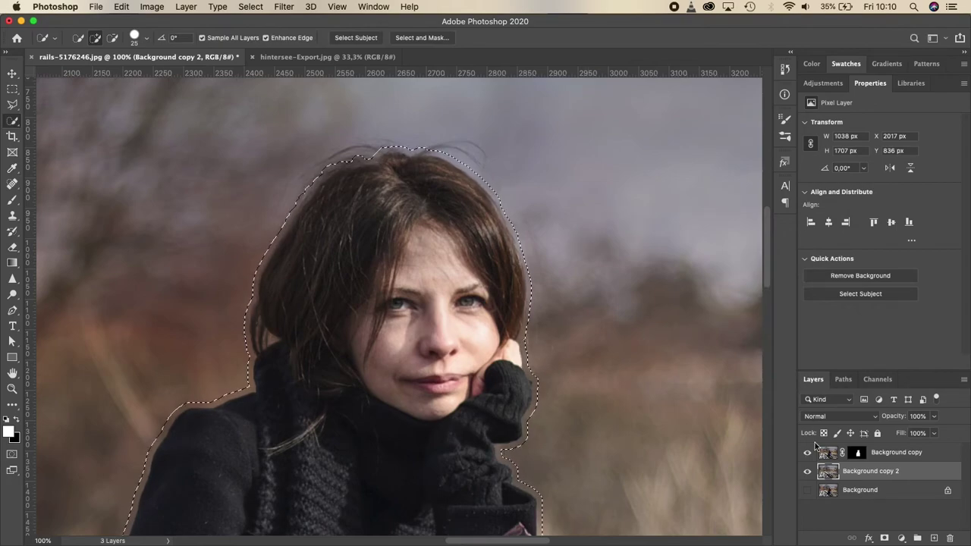
- Deselect and Clone Stamp gravel over the leftover boot and remnants near the rail
{"action": "left_click", "coordinate": [808, 453]}
{"action": "key", "text": "super+minus"}
{"action": "key", "text": "super+minus"}
{"action": "key", "text": "super+minus"}
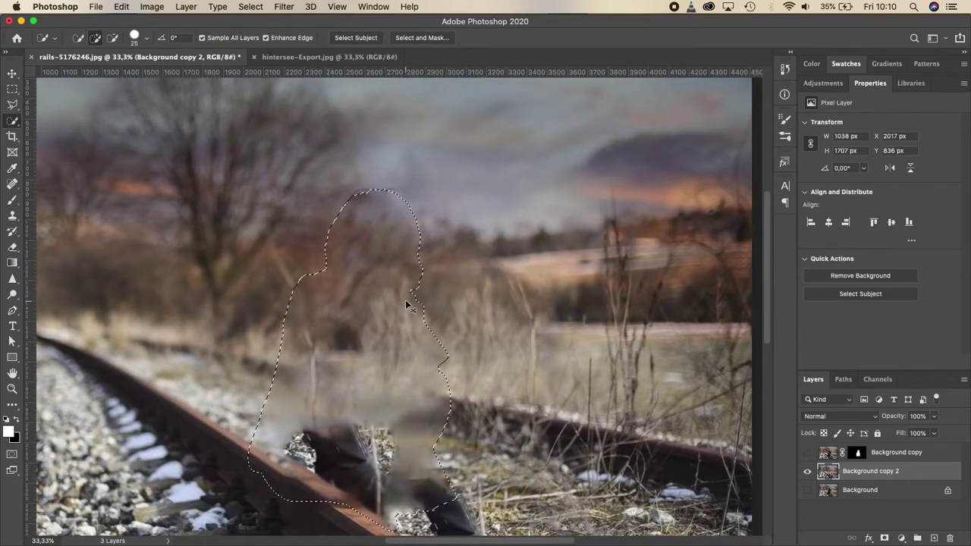
{"action": "key", "text": "super+d"}
{"action": "key", "text": "s"}
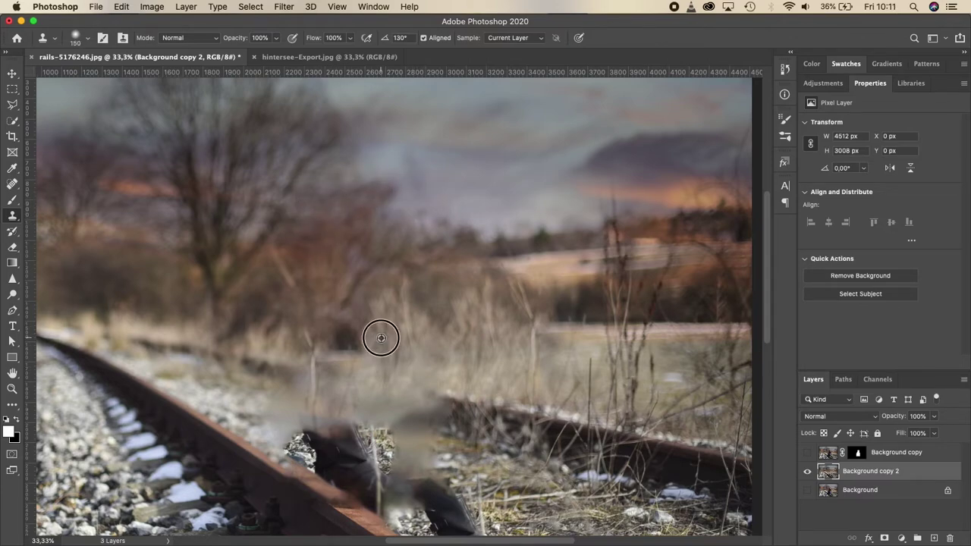
{"action": "mouse_move", "coordinate": [386, 386]}
{"action": "left_mouse_down"}
{"action": "mouse_move", "coordinate": [403, 261]}
{"action": "mouse_move", "coordinate": [520, 303]}
{"action": "mouse_move", "coordinate": [521, 251]}
{"action": "left_mouse_up"}
{"action": "mouse_move", "coordinate": [363, 282]}
{"action": "left_mouse_down"}
{"action": "mouse_move", "coordinate": [392, 303]}
{"action": "mouse_move", "coordinate": [421, 289]}
{"action": "mouse_move", "coordinate": [455, 292]}
{"action": "mouse_move", "coordinate": [455, 314]}
{"action": "mouse_move", "coordinate": [444, 304]}
{"action": "mouse_move", "coordinate": [434, 325]}
{"action": "mouse_move", "coordinate": [481, 303]}
{"action": "mouse_move", "coordinate": [503, 324]}
{"action": "left_mouse_up"}
{"action": "left_click", "coordinate": [441, 282], "text": "alt"}
{"action": "left_click", "coordinate": [449, 259], "text": "alt"}
{"action": "left_click_drag", "start_coordinate": [509, 270], "coordinate": [535, 334]}
- Toggle the cut-out woman layer to check the fill, leaving it visible
{"action": "left_click", "coordinate": [807, 452]}
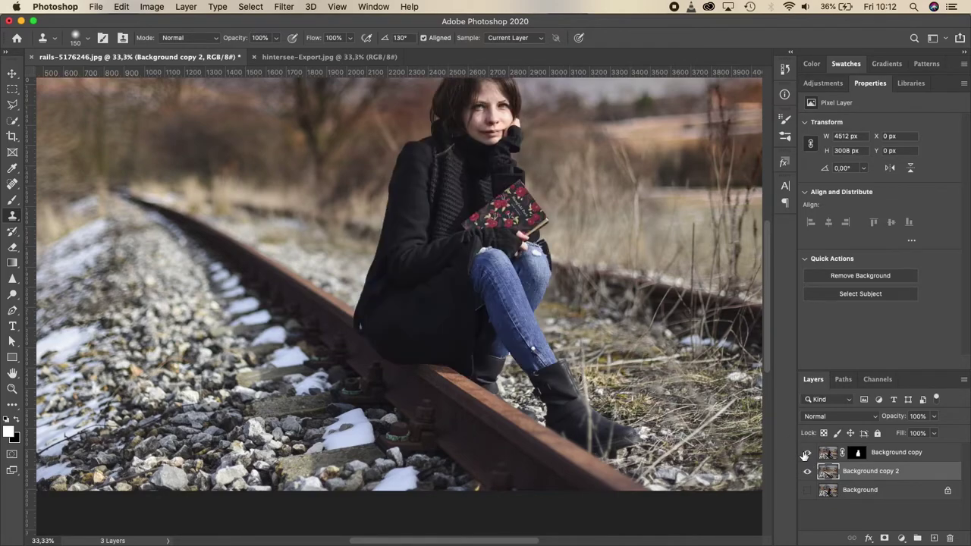
{"action": "left_click", "coordinate": [806, 453]}
{"action": "key", "text": "ctrl+minus"}
{"action": "left_click", "coordinate": [807, 452]}
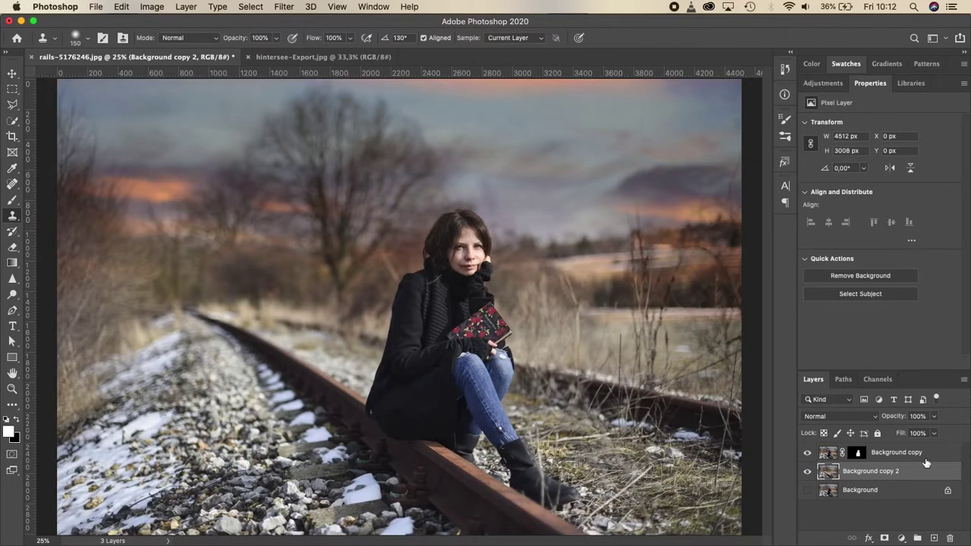
- Add an empty Layer 1 and convert the lake photo's Background to a smart object
{"action": "left_click", "coordinate": [933, 538]}
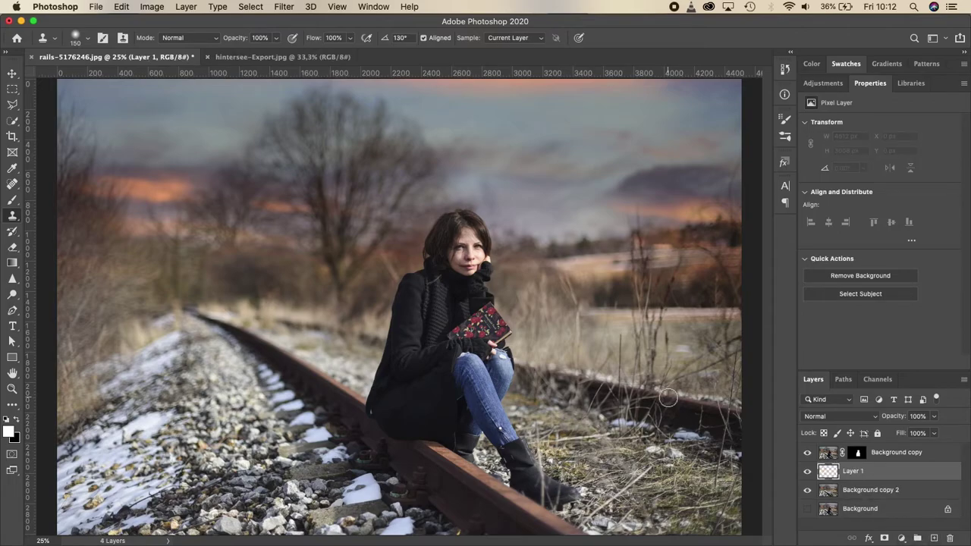
{"action": "left_click", "coordinate": [282, 57]}
{"action": "key", "text": "v"}
{"action": "right_click", "coordinate": [854, 452]}
{"action": "left_click", "coordinate": [877, 468]}
{"action": "mouse_move", "coordinate": [475, 297]}
{"action": "left_mouse_down"}
{"action": "mouse_move", "coordinate": [197, 73]}
{"action": "mouse_move", "coordinate": [416, 243]}
{"action": "left_mouse_up"}
{"action": "key", "text": "super+z"}
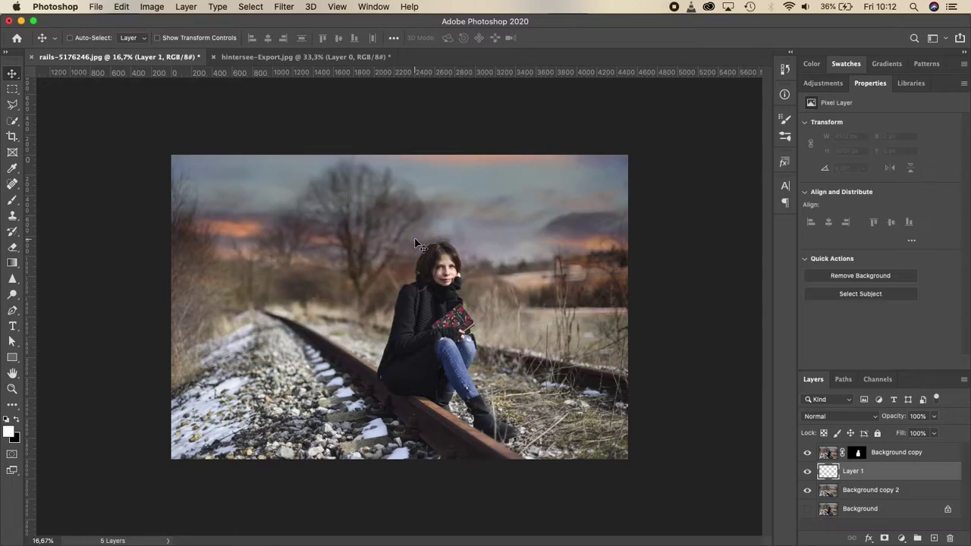
- Resize the lake image to 3500 px wide
{"action": "key", "text": "super+alt+i"}
{"action": "left_click", "coordinate": [698, 289]}
{"action": "left_click", "coordinate": [152, 7]}
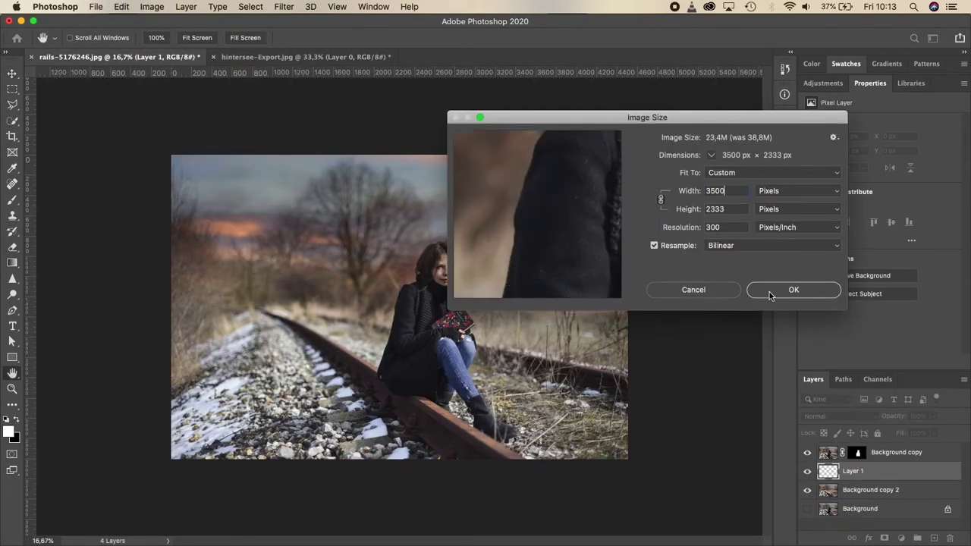
{"action": "left_click", "coordinate": [769, 288]}
{"action": "key", "text": "super+1"}
{"action": "key", "text": "super+minus"}
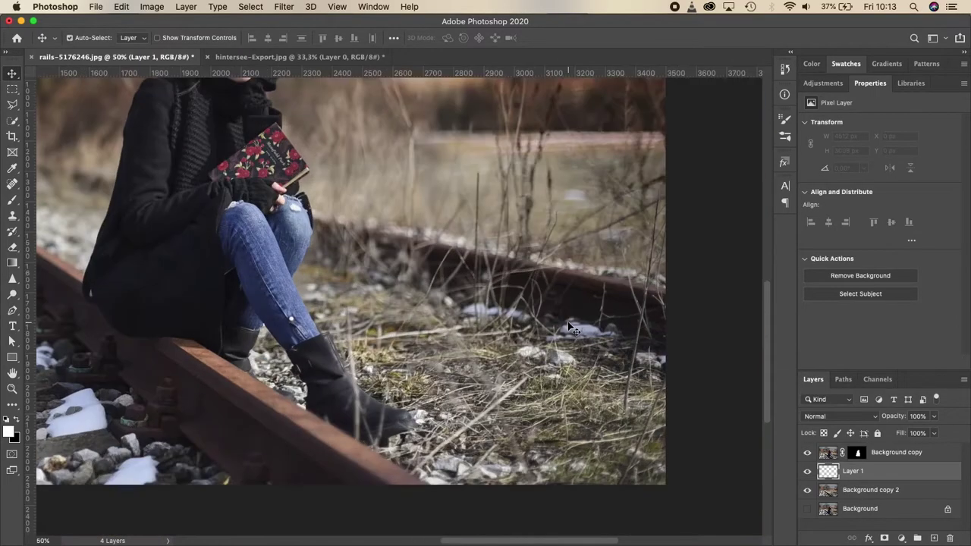
{"action": "key", "text": "super+0"}
- Drag the lake into the rails image as Layer 2, delete Layer 1, and add a blank mask
{"action": "key", "text": "ctrl+Tab"}
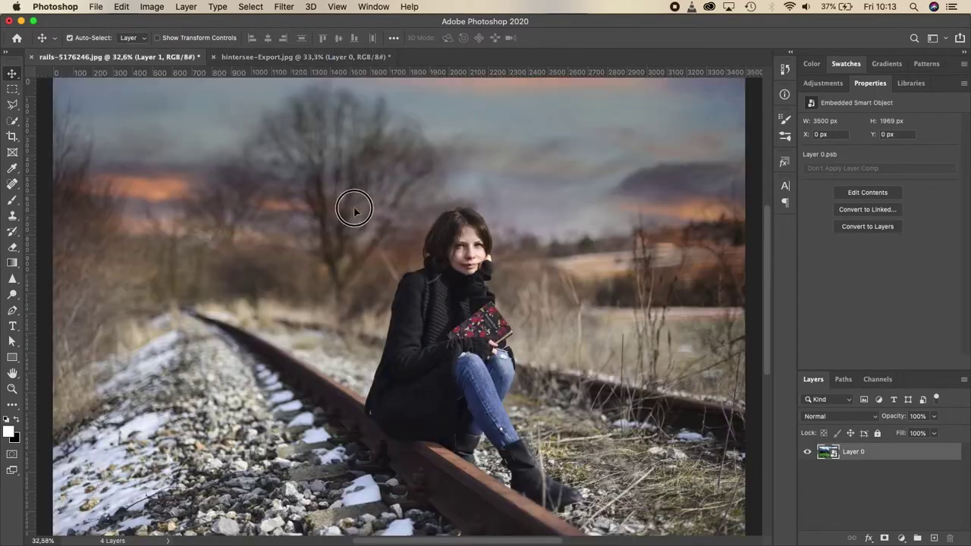
{"action": "left_click_drag", "start_coordinate": [852, 452], "coordinate": [413, 230]}
{"action": "left_click_drag", "start_coordinate": [434, 195], "coordinate": [416, 202]}
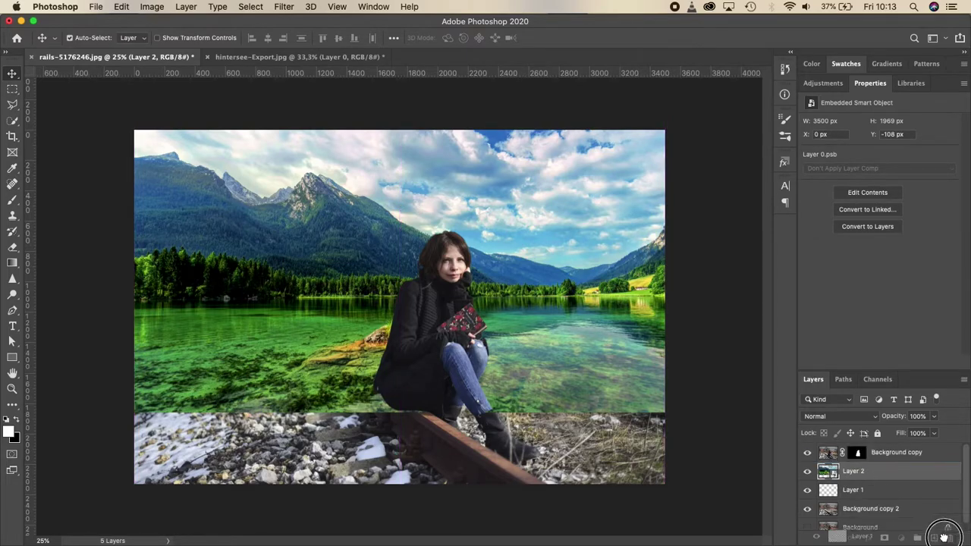
{"action": "left_click_drag", "start_coordinate": [861, 493], "coordinate": [950, 538]}
{"action": "left_click", "coordinate": [884, 537]}
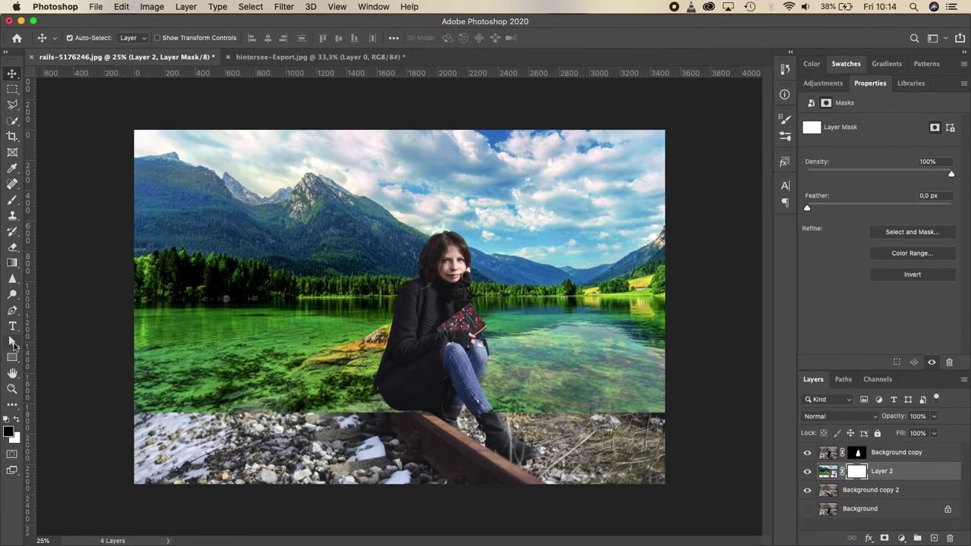
- Choose the Gradient tool with the Basics Foreground to Transparent preset
{"action": "left_click", "coordinate": [14, 263]}
{"action": "left_click_drag", "start_coordinate": [398, 421], "coordinate": [392, 262]}
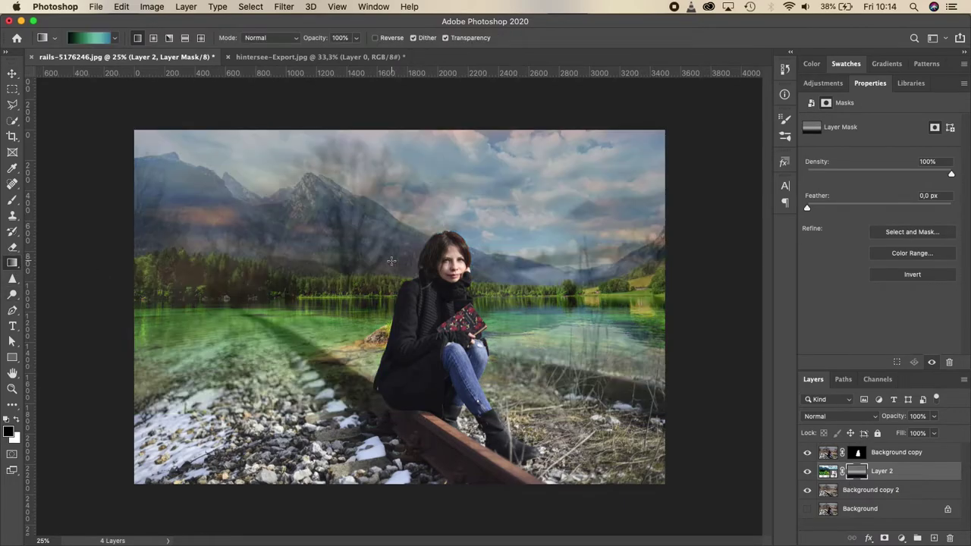
{"action": "left_click_drag", "start_coordinate": [393, 416], "coordinate": [393, 410]}
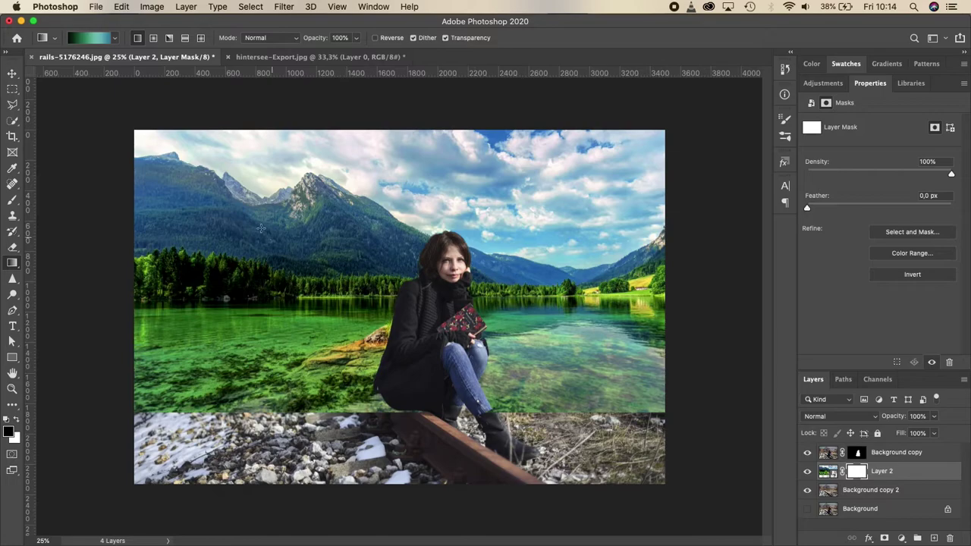
{"action": "left_click", "coordinate": [92, 41]}
{"action": "left_click", "coordinate": [355, 142]}
{"action": "double_click", "coordinate": [412, 187]}
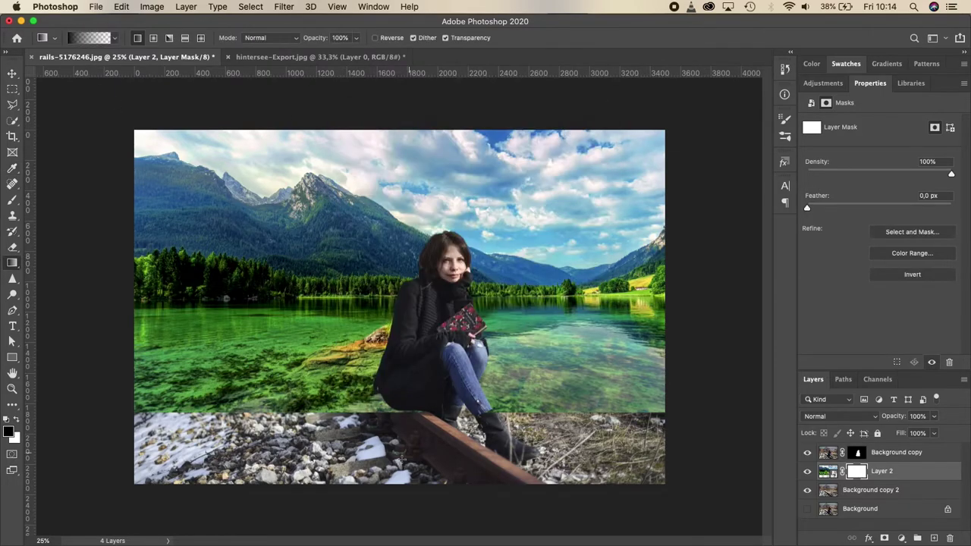
- Drag black gradients on Layer 2's mask to fade the lake out below the far shoreline
{"action": "left_click_drag", "start_coordinate": [394, 409], "coordinate": [394, 341]}
{"action": "left_click_drag", "start_coordinate": [393, 440], "coordinate": [394, 308]}
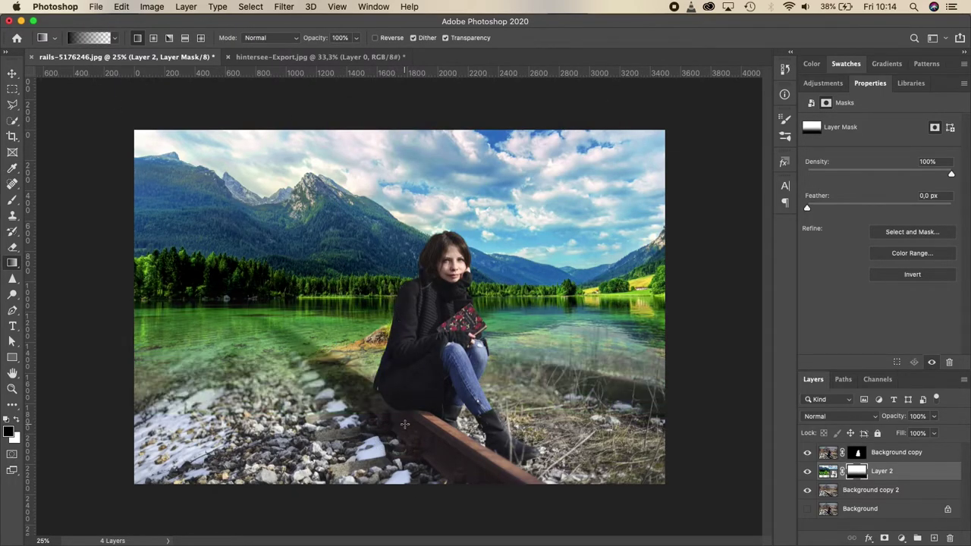
{"action": "left_click_drag", "start_coordinate": [389, 410], "coordinate": [391, 318]}
{"action": "left_click_drag", "start_coordinate": [387, 407], "coordinate": [393, 298]}
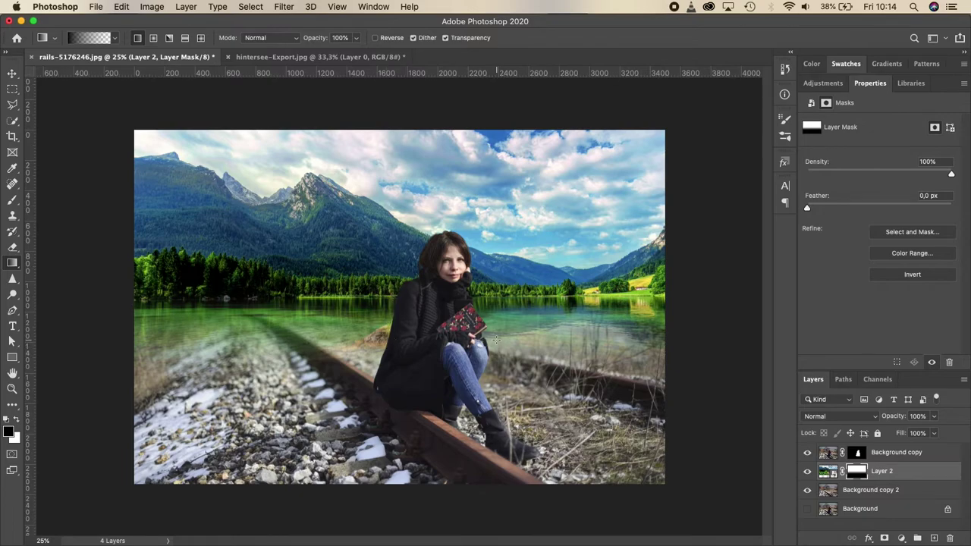
{"action": "left_click_drag", "start_coordinate": [496, 296], "coordinate": [494, 421]}
{"action": "left_click_drag", "start_coordinate": [541, 298], "coordinate": [542, 314]}
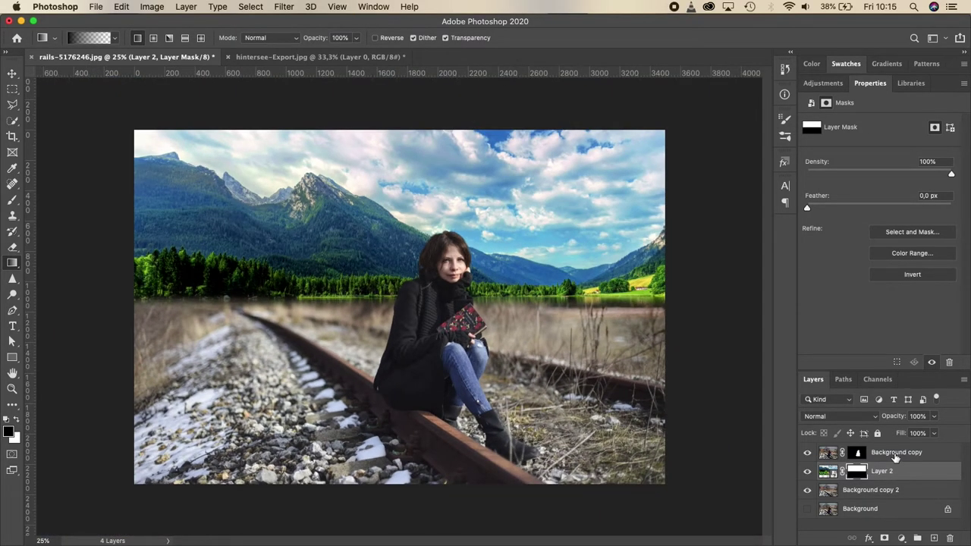
{"action": "key", "text": "ctrl+l"}
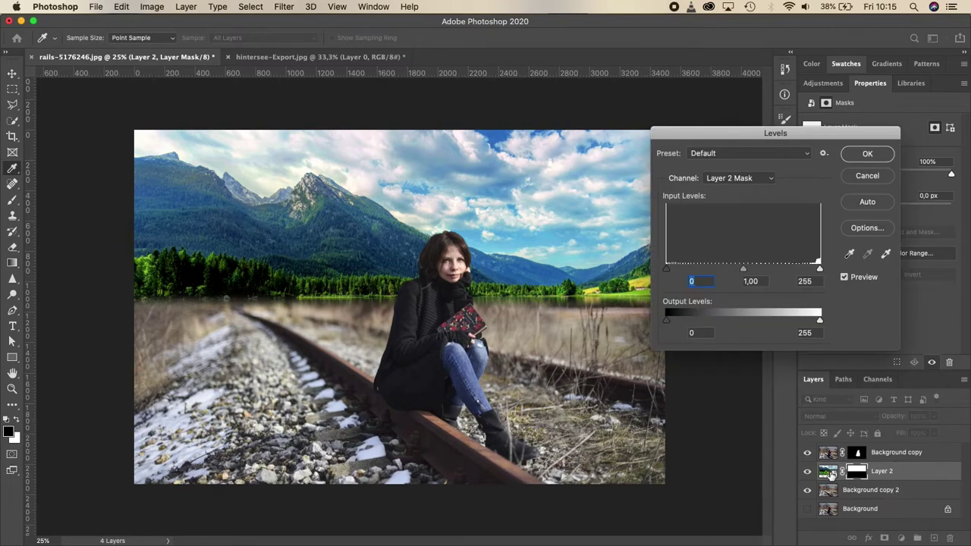
- Darken Layer 2 with Levels, output highlights at 144
{"action": "key", "text": "Escape"}
{"action": "left_click", "coordinate": [829, 471]}
{"action": "key", "text": "ctrl+l"}
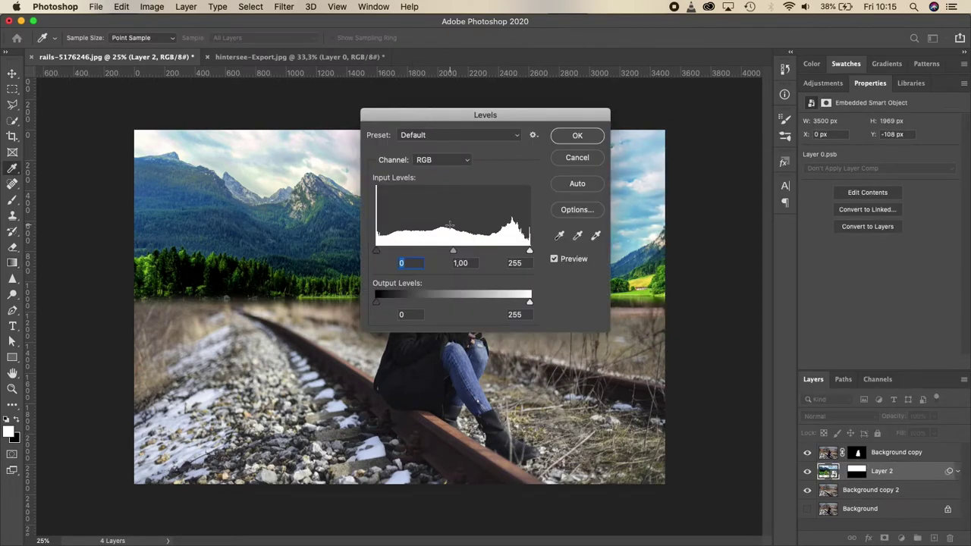
{"action": "left_click_drag", "start_coordinate": [529, 304], "coordinate": [463, 304]}
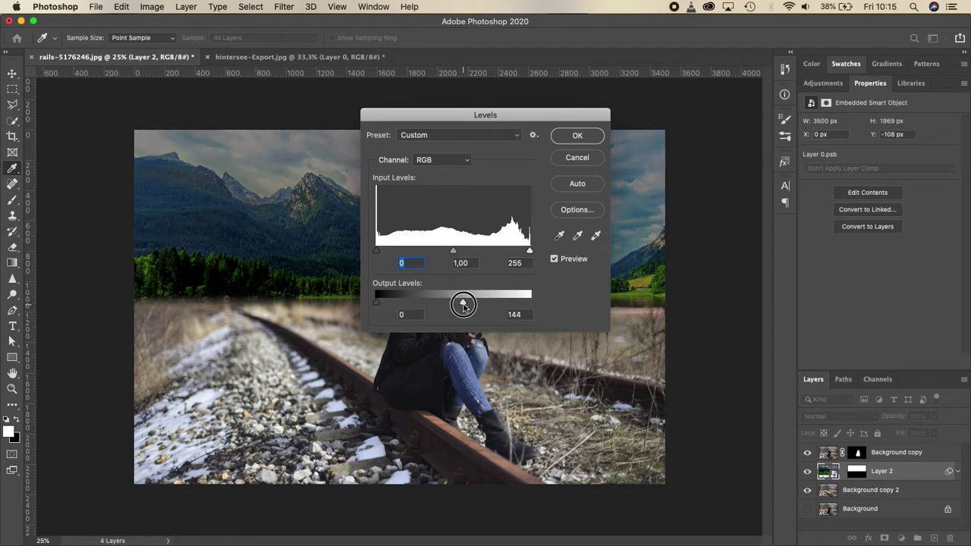
{"action": "left_click", "coordinate": [577, 137]}
- Apply a strong Gaussian Blur to the mountain backdrop on Layer 2
{"action": "left_click", "coordinate": [284, 6]}
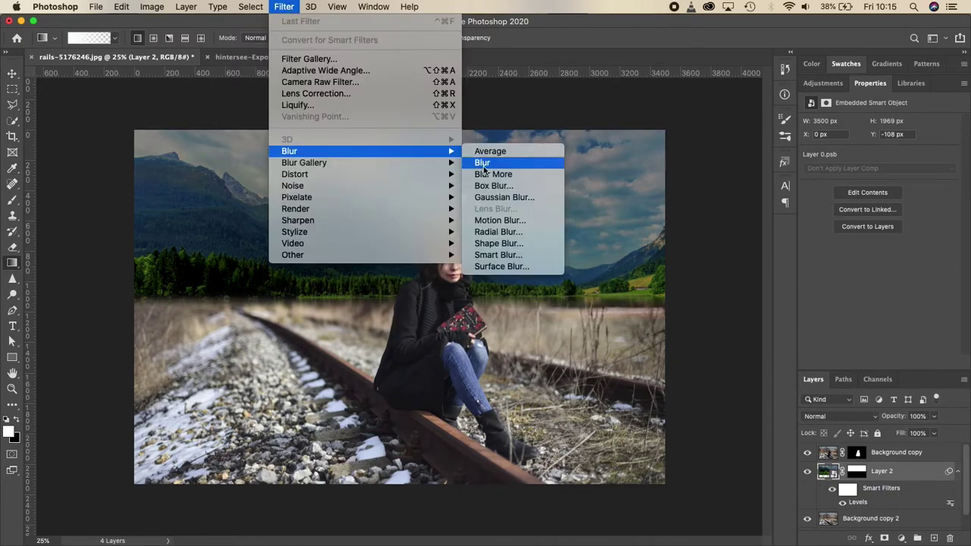
{"action": "left_click", "coordinate": [531, 199]}
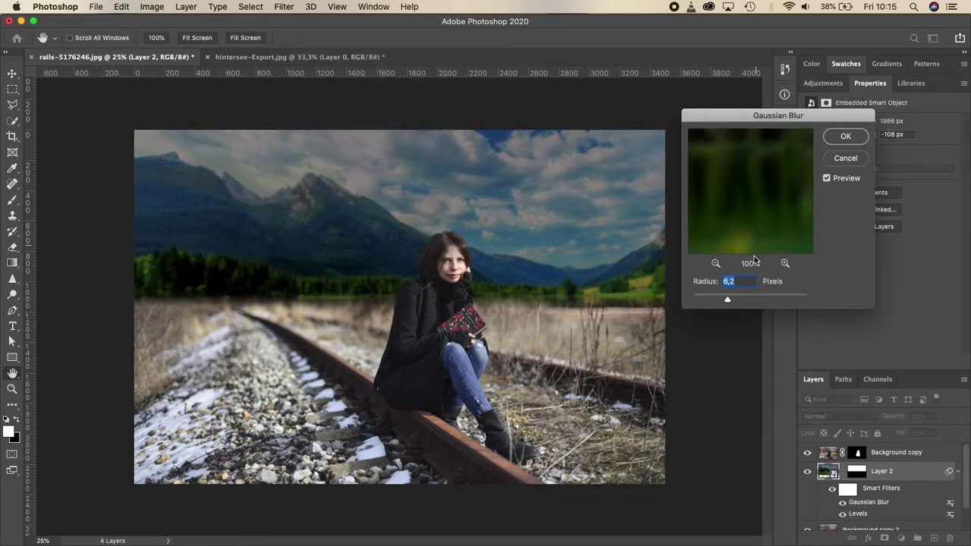
{"action": "left_click_drag", "start_coordinate": [753, 305], "coordinate": [746, 305]}
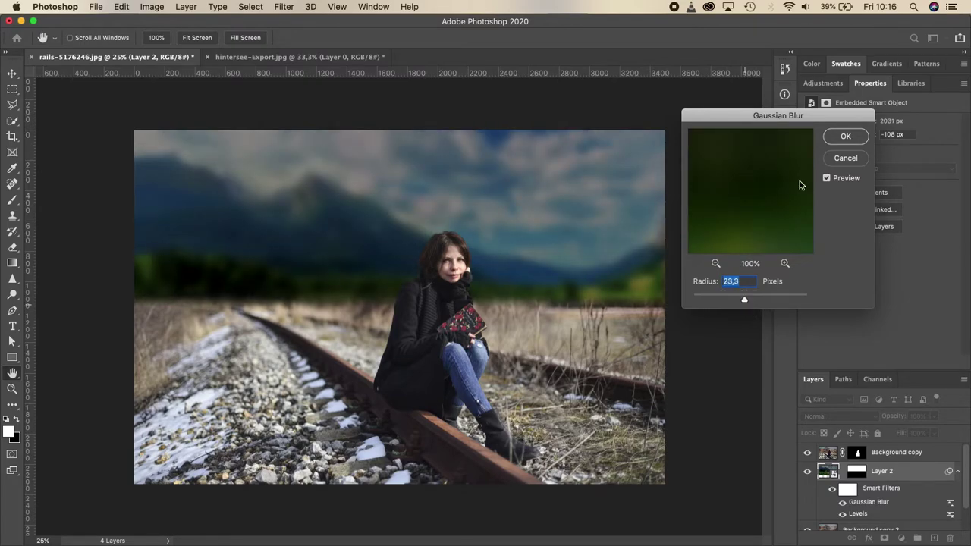
{"action": "key", "text": "Return"}
- Darken Background copy 2 with Levels (black 15, output white ~149) and add empty Layer 3
{"action": "left_click", "coordinate": [957, 471]}
{"action": "right_click", "coordinate": [888, 490]}
{"action": "left_click", "coordinate": [906, 498]}
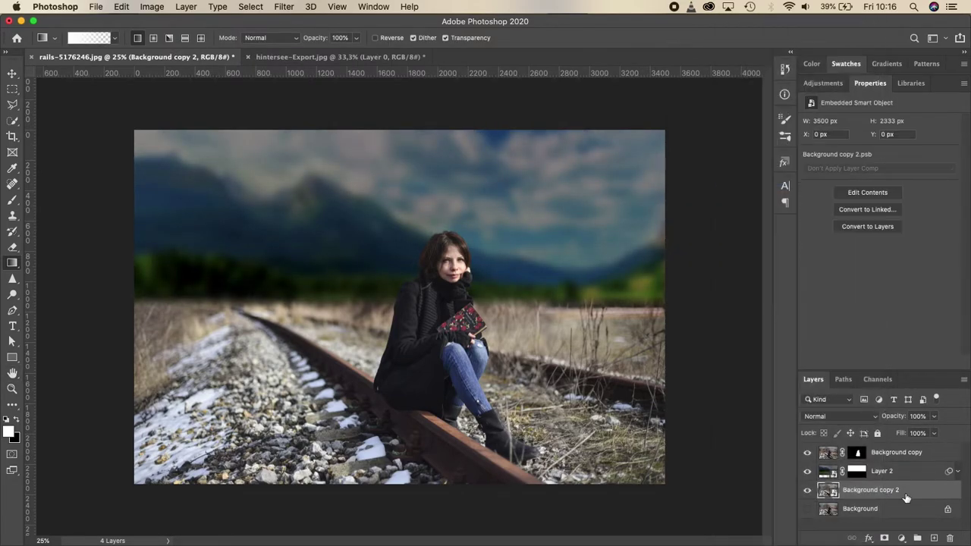
{"action": "key", "text": "ctrl+l"}
{"action": "left_click_drag", "start_coordinate": [486, 109], "coordinate": [679, 95]}
{"action": "left_click_drag", "start_coordinate": [561, 230], "coordinate": [570, 230]}
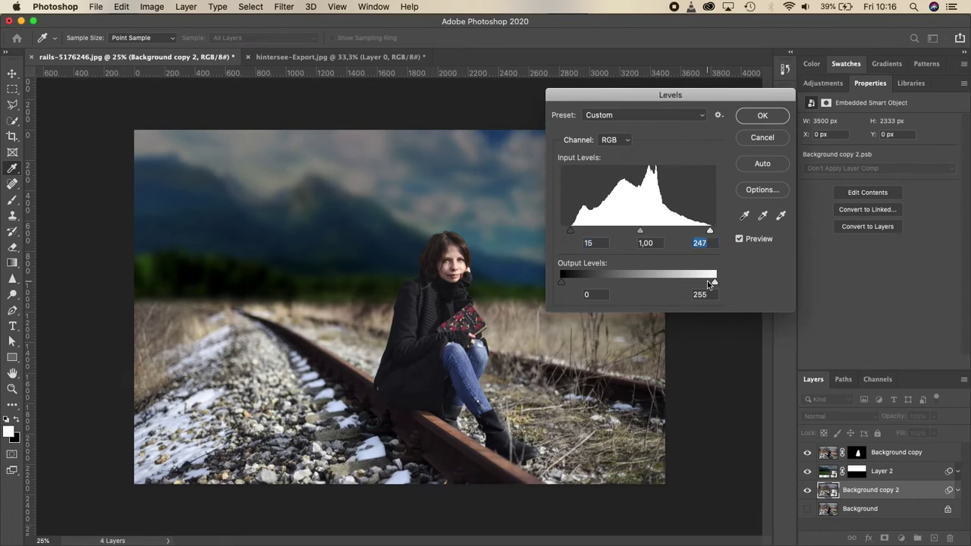
{"action": "left_click_drag", "start_coordinate": [713, 283], "coordinate": [651, 284]}
{"action": "key", "text": "Return"}
{"action": "key", "text": "g"}
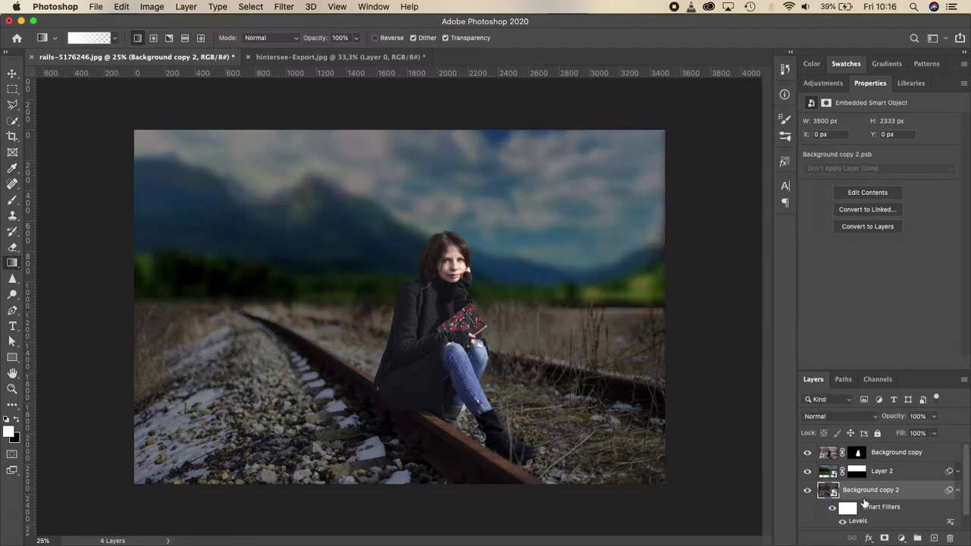
{"action": "left_click", "coordinate": [934, 538]}
- Sample a muted blue and brush a haze across the horizon on Layer 3
{"action": "key", "text": "b"}
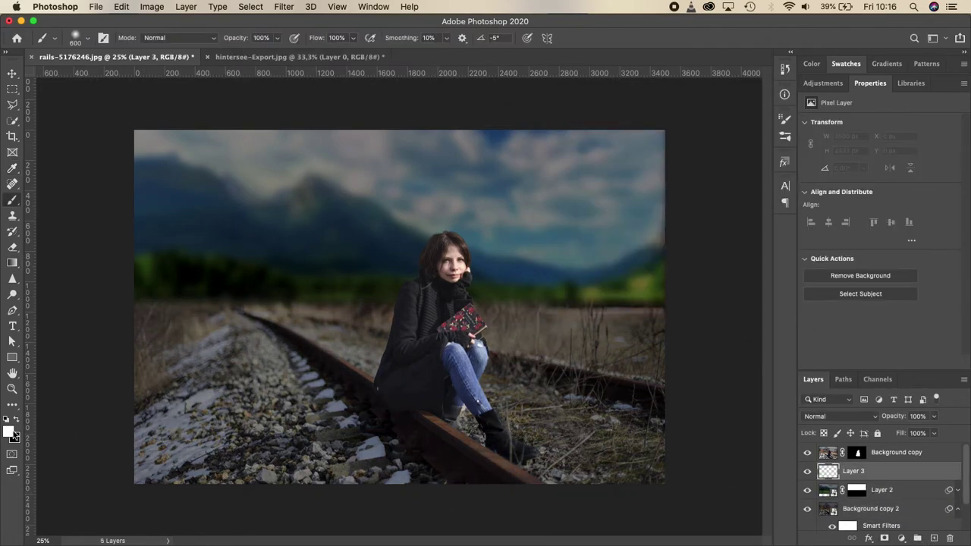
{"action": "left_click", "coordinate": [9, 431]}
{"action": "left_click", "coordinate": [520, 236]}
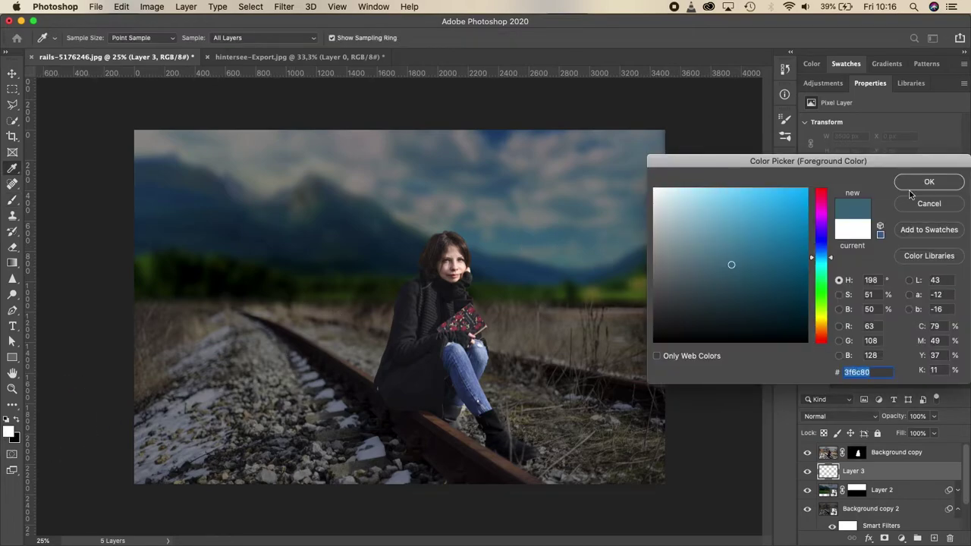
{"action": "key", "text": "Return"}
{"action": "left_click_drag", "start_coordinate": [277, 37], "coordinate": [244, 59]}
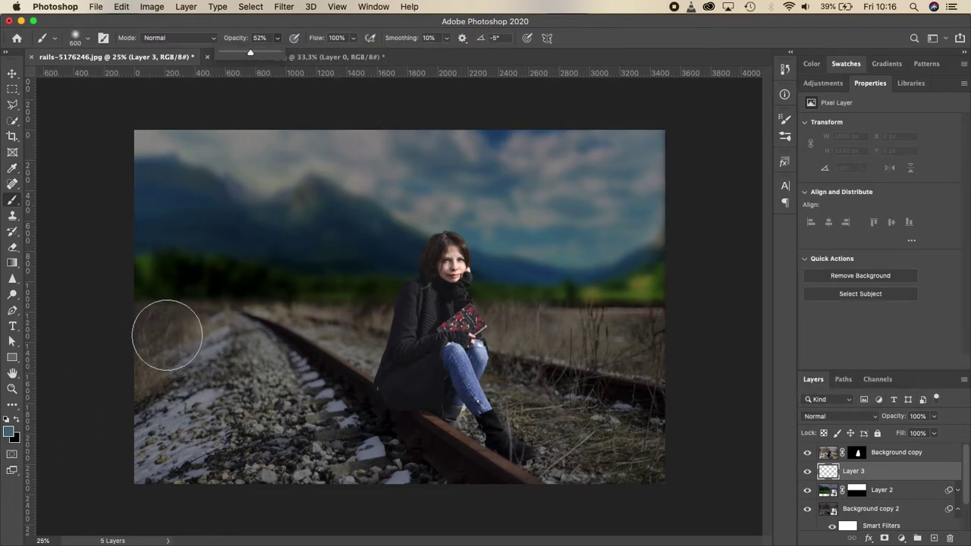
{"action": "left_click_drag", "start_coordinate": [167, 336], "coordinate": [678, 314]}
{"action": "key", "text": "0"}
{"action": "left_click_drag", "start_coordinate": [630, 254], "coordinate": [86, 303]}
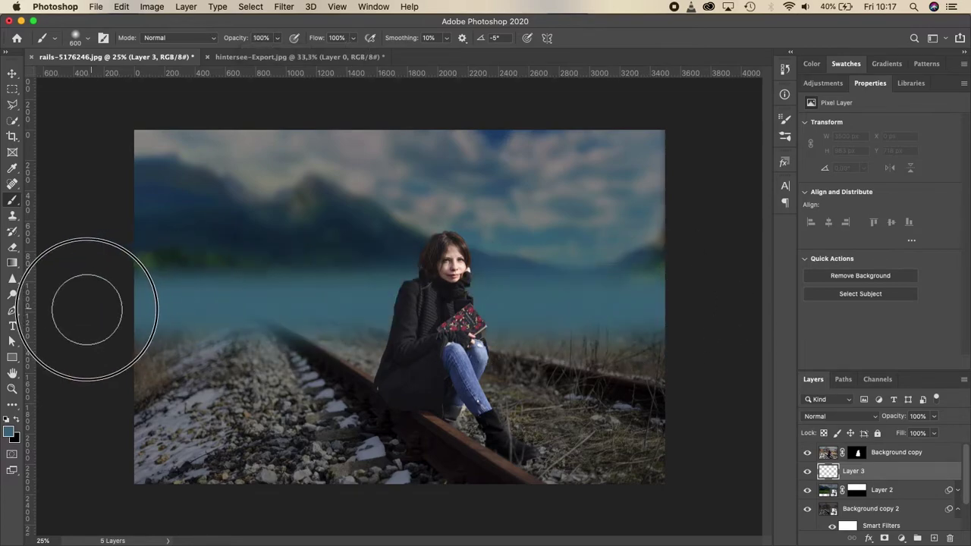
- Set the haze layer to Multiply and select the landscape layer
{"action": "left_click", "coordinate": [841, 416]}
{"action": "scroll", "coordinate": [832, 502], "scroll_direction": "down", "scroll_amount": 3}
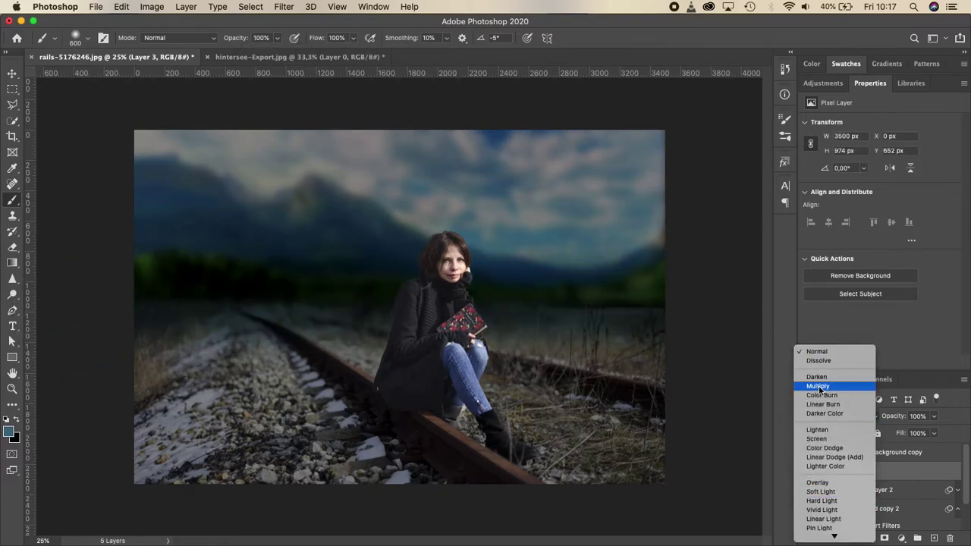
{"action": "key", "text": "Escape"}
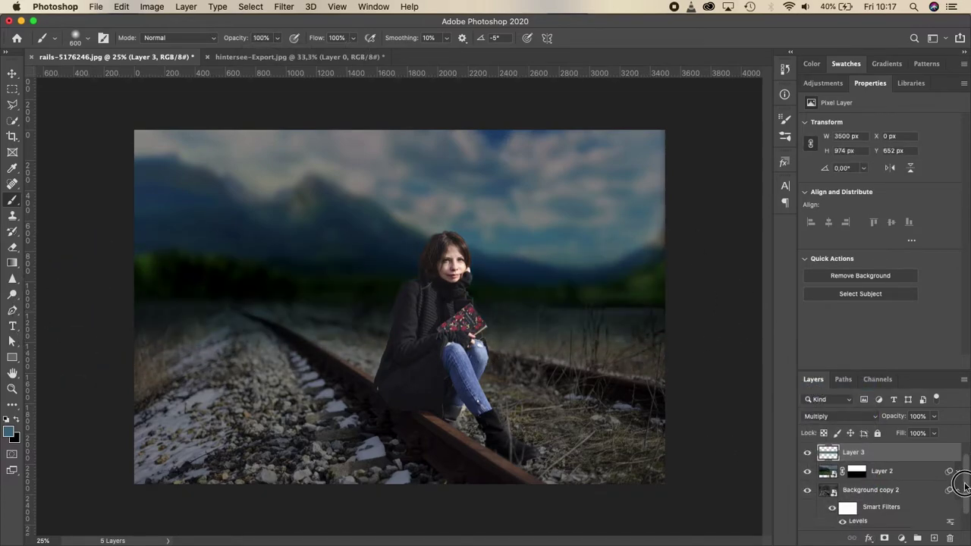
{"action": "scroll", "coordinate": [896, 486], "scroll_direction": "down", "scroll_amount": 1}
{"action": "left_click", "coordinate": [884, 476]}
- Add Layer 4 above the landscape and sample a dark blue from the image
{"action": "left_click", "coordinate": [934, 538]}
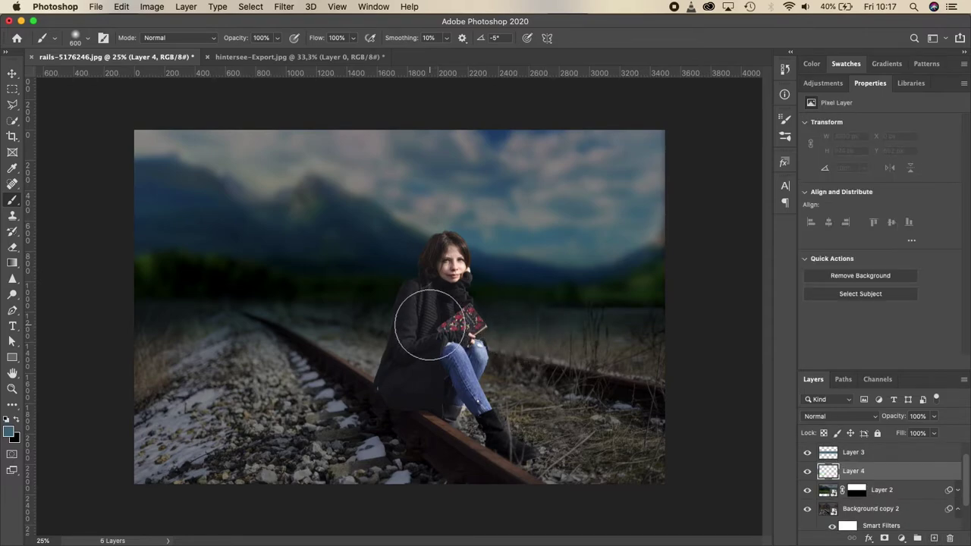
{"action": "left_click", "coordinate": [9, 431]}
{"action": "left_click", "coordinate": [220, 216]}
{"action": "key", "text": "Return"}
{"action": "key", "text": "b"}
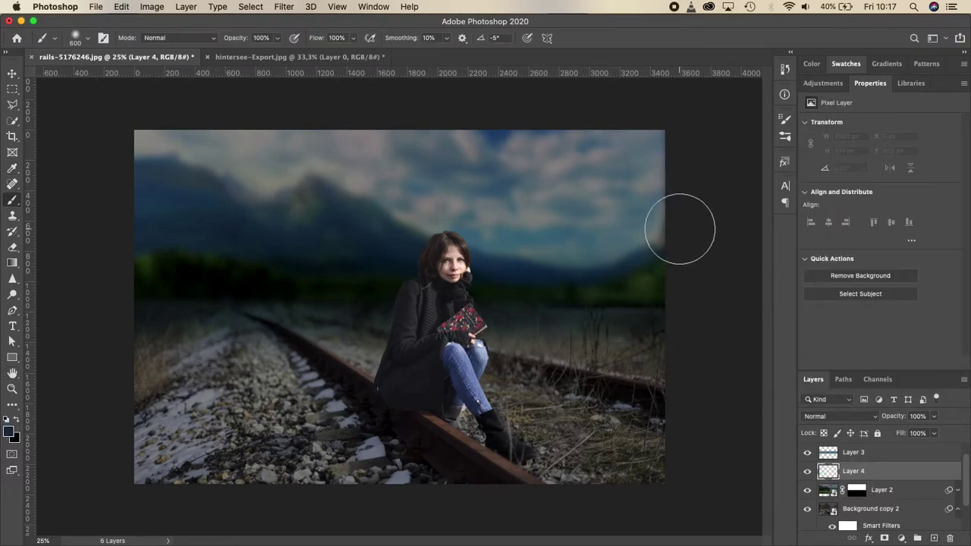
- Paint dark blue over the whole sky at 55% flow, enlarging the brush to 900
{"action": "left_click_drag", "start_coordinate": [264, 54], "coordinate": [282, 55]}
{"action": "left_click", "coordinate": [353, 38]}
{"action": "left_click_drag", "start_coordinate": [359, 57], "coordinate": [328, 57]}
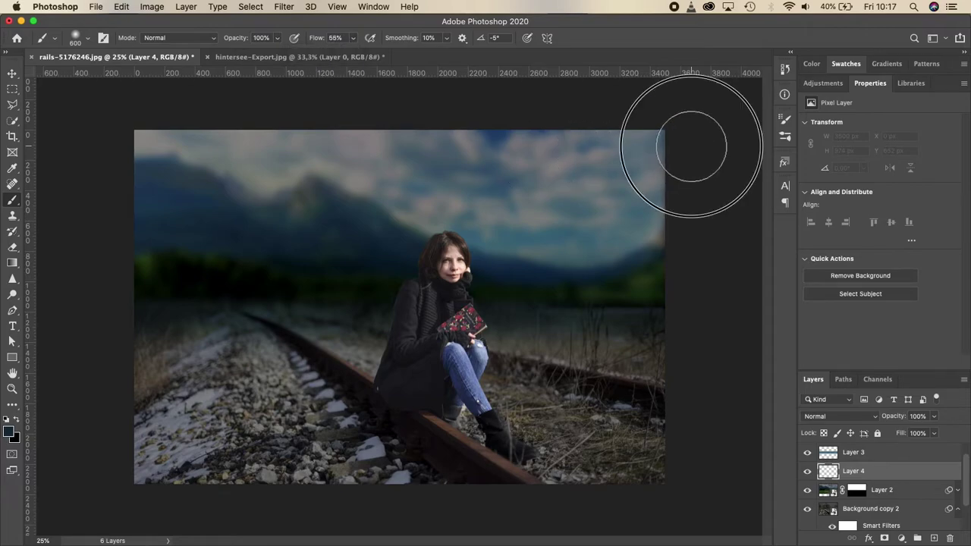
{"action": "left_click_drag", "start_coordinate": [694, 147], "coordinate": [70, 154]}
{"action": "left_click_drag", "start_coordinate": [725, 182], "coordinate": [169, 189]}
{"action": "key", "text": "bracketright"}
{"action": "key", "text": "bracketright"}
{"action": "key", "text": "bracketright"}
{"action": "left_click_drag", "start_coordinate": [542, 217], "coordinate": [410, 224]}
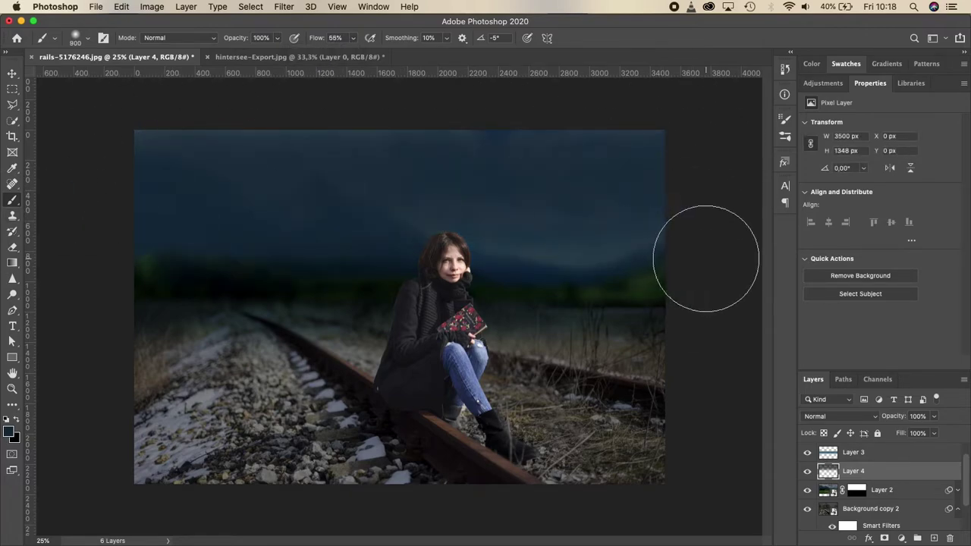
{"action": "left_click_drag", "start_coordinate": [705, 250], "coordinate": [516, 258]}
{"action": "left_click_drag", "start_coordinate": [642, 178], "coordinate": [190, 137]}
- Set Layer 4 to Multiply blending at 85% opacity
{"action": "left_click", "coordinate": [839, 416]}
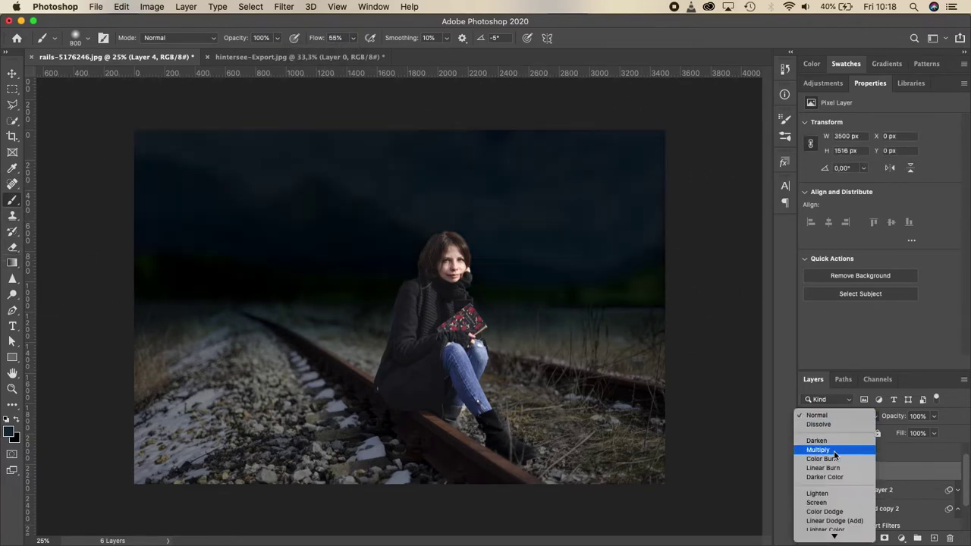
{"action": "left_click", "coordinate": [830, 451]}
{"action": "left_click", "coordinate": [934, 415]}
{"action": "left_click_drag", "start_coordinate": [934, 431], "coordinate": [925, 431]}
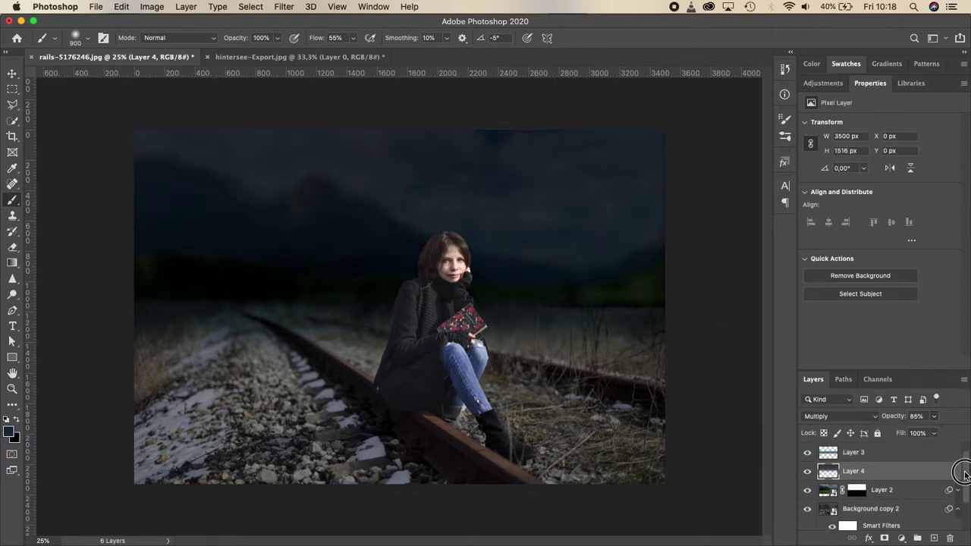
{"action": "left_click_drag", "start_coordinate": [964, 485], "coordinate": [961, 463]}
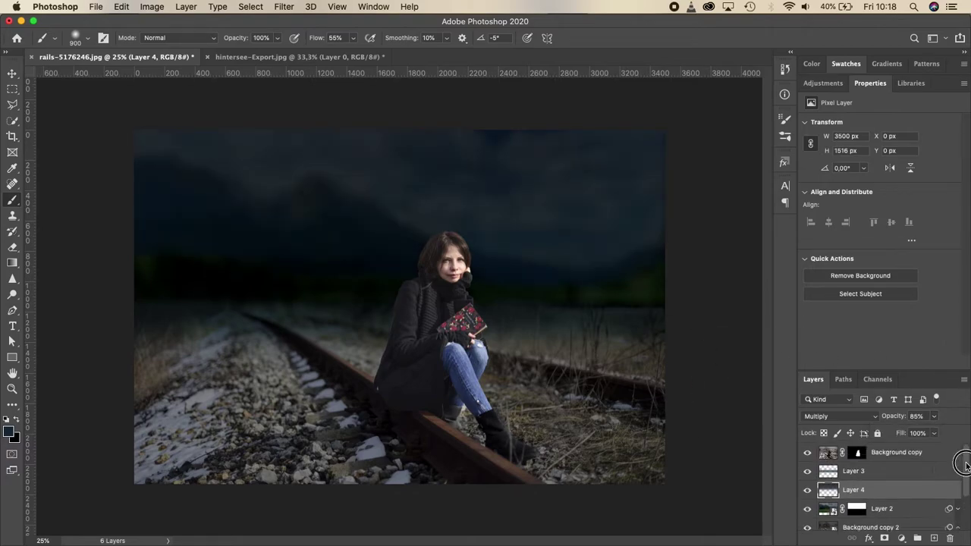
- On a new layer above Layer 3, dab a bright yellow spot left of the woman with a 200 brush
{"action": "left_click", "coordinate": [904, 472]}
{"action": "left_click", "coordinate": [934, 538]}
{"action": "key", "text": "bracketleft"}
{"action": "key", "text": "bracketleft"}
{"action": "key", "text": "bracketleft"}
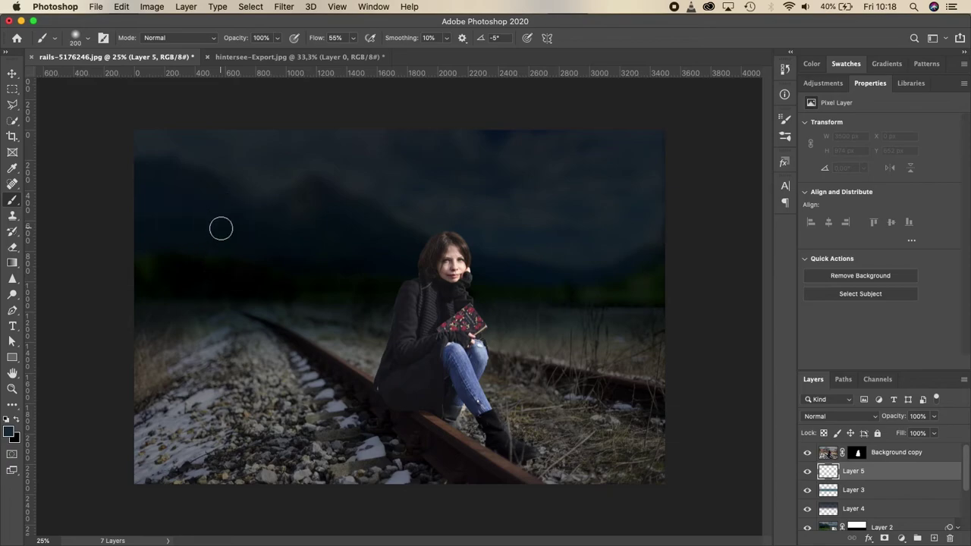
{"action": "left_click", "coordinate": [9, 431]}
{"action": "left_click_drag", "start_coordinate": [819, 281], "coordinate": [820, 320]}
{"action": "left_click_drag", "start_coordinate": [757, 304], "coordinate": [762, 189]}
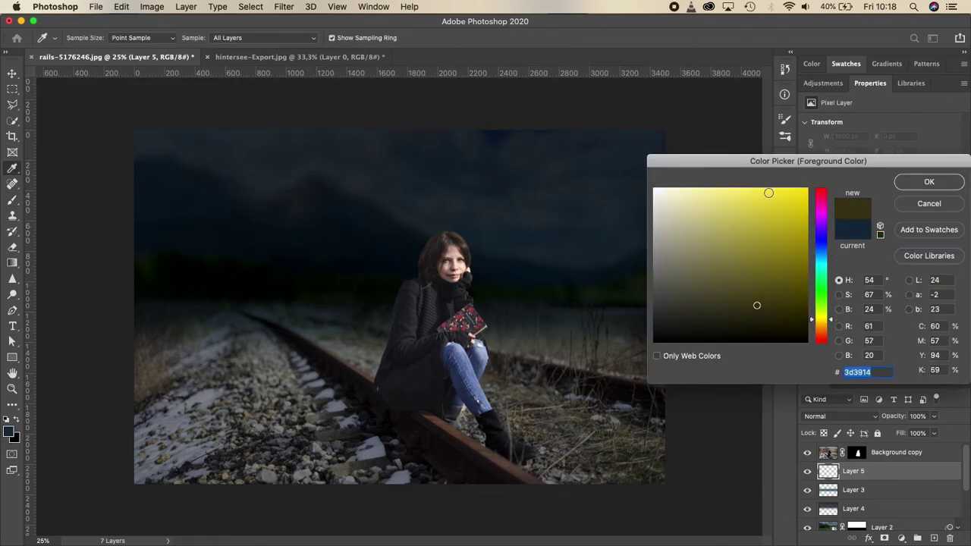
{"action": "left_click", "coordinate": [930, 182]}
{"action": "left_click", "coordinate": [377, 302]}
- Stretch the yellow dab into a wide streak across the horizon and lower it slightly
{"action": "key", "text": "ctrl+t"}
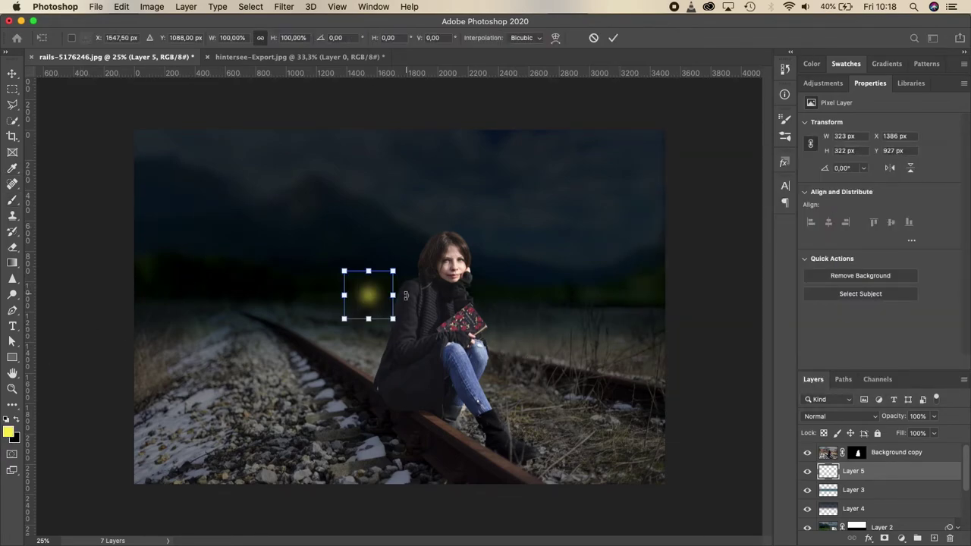
{"action": "mouse_move", "coordinate": [397, 296]}
{"action": "left_mouse_down"}
{"action": "mouse_move", "coordinate": [427, 294]}
{"action": "mouse_move", "coordinate": [4, 294]}
{"action": "left_mouse_up"}
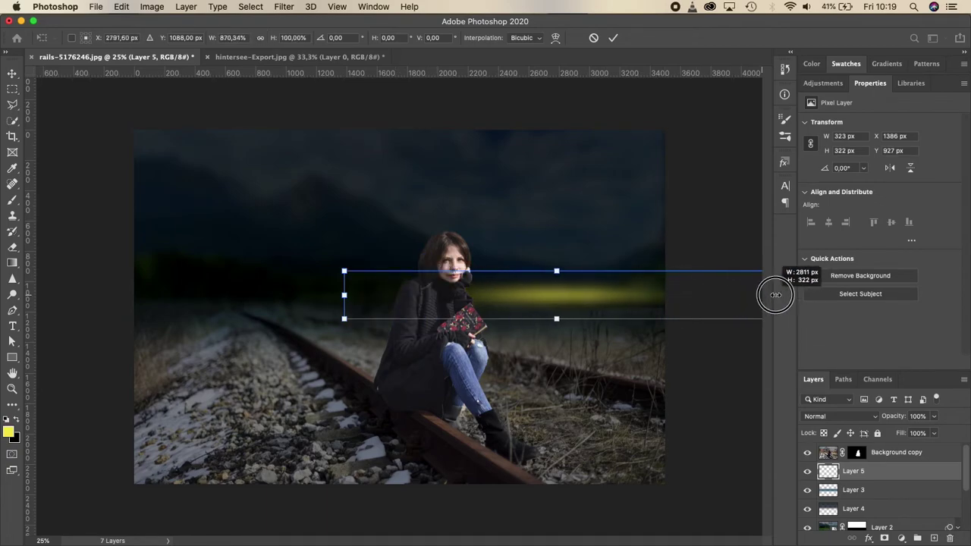
{"action": "left_click_drag", "start_coordinate": [366, 271], "coordinate": [365, 242]}
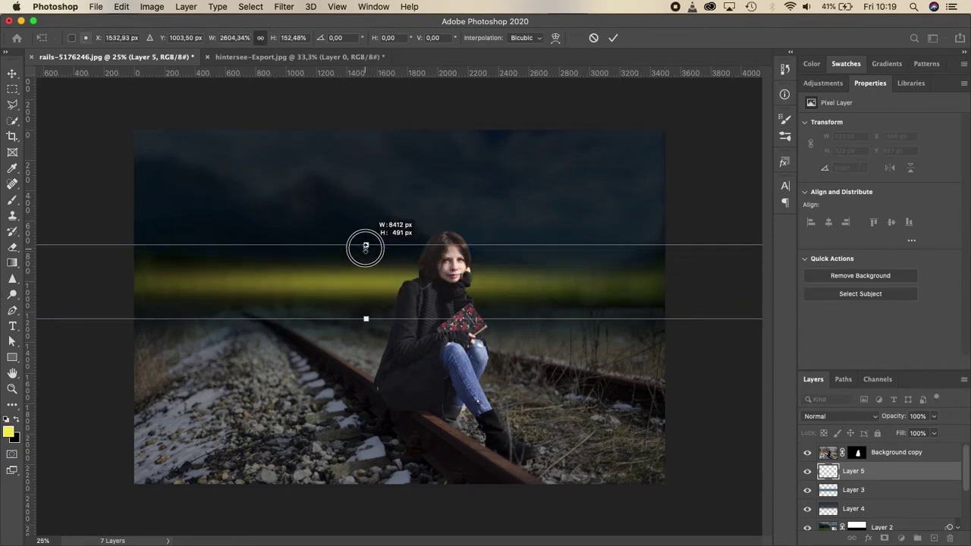
{"action": "key", "text": "Return"}
{"action": "key", "text": "b"}
{"action": "key", "text": "v"}
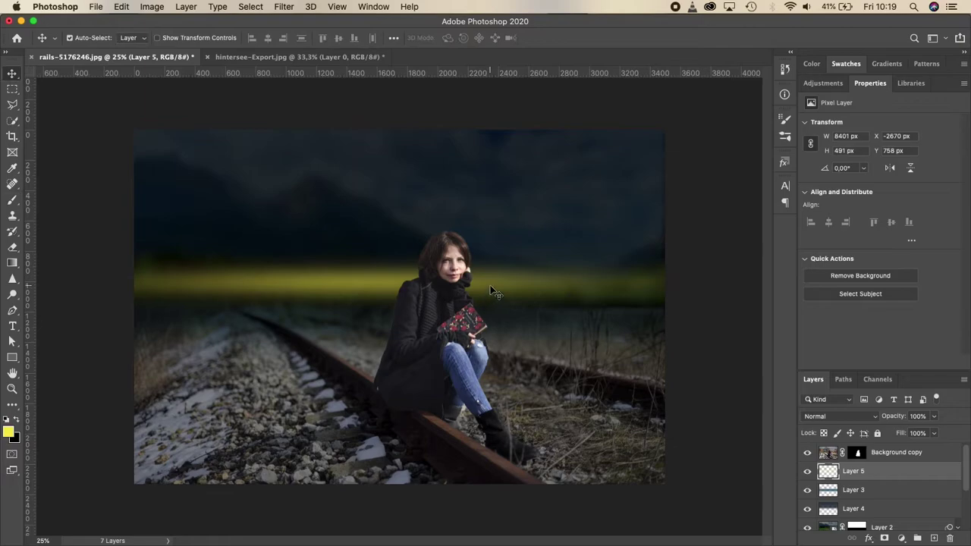
{"action": "left_click_drag", "start_coordinate": [497, 306], "coordinate": [497, 319]}
- Make the yellow glow band taller, then add an empty Layer 6 above it
{"action": "key", "text": "ctrl+t"}
{"action": "left_click_drag", "start_coordinate": [365, 256], "coordinate": [365, 236]}
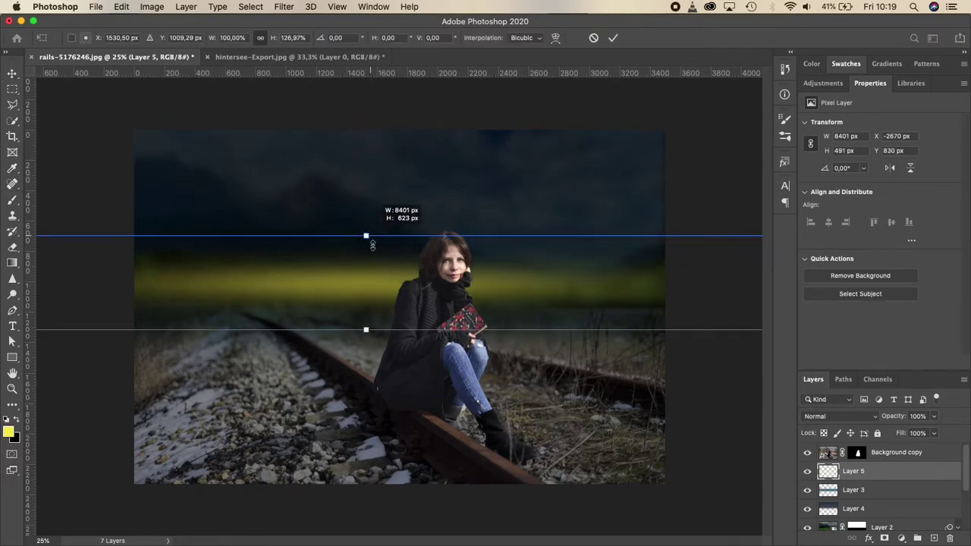
{"action": "left_click_drag", "start_coordinate": [366, 329], "coordinate": [365, 350]}
{"action": "left_click_drag", "start_coordinate": [300, 298], "coordinate": [367, 300]}
{"action": "left_click_drag", "start_coordinate": [433, 351], "coordinate": [433, 357]}
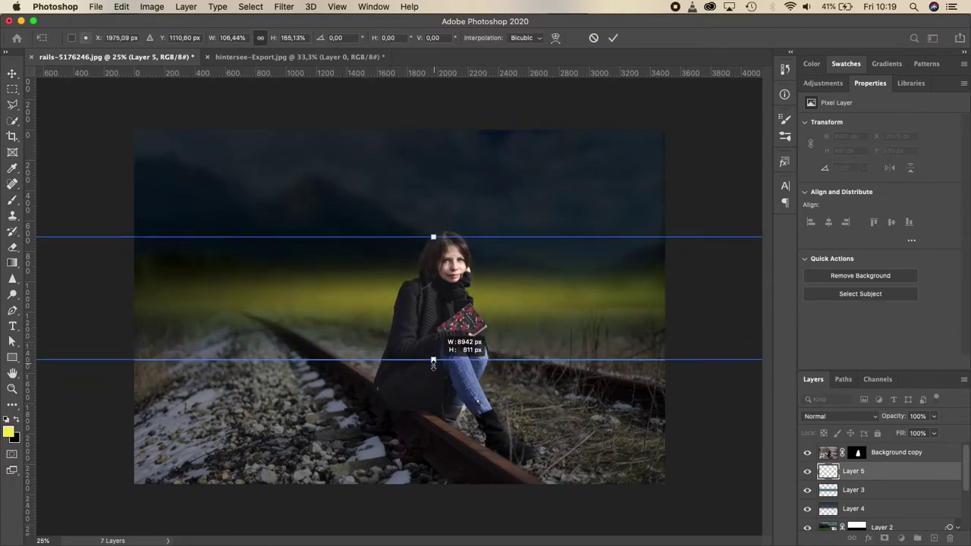
{"action": "left_click_drag", "start_coordinate": [433, 236], "coordinate": [433, 218]}
{"action": "left_click_drag", "start_coordinate": [433, 358], "coordinate": [433, 371]}
{"action": "key", "text": "Return"}
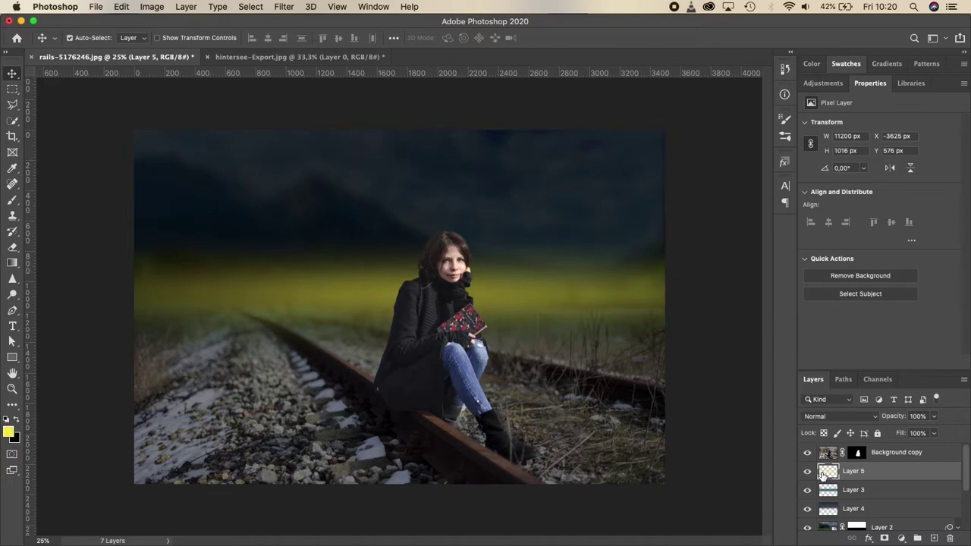
{"action": "left_click", "coordinate": [934, 538]}
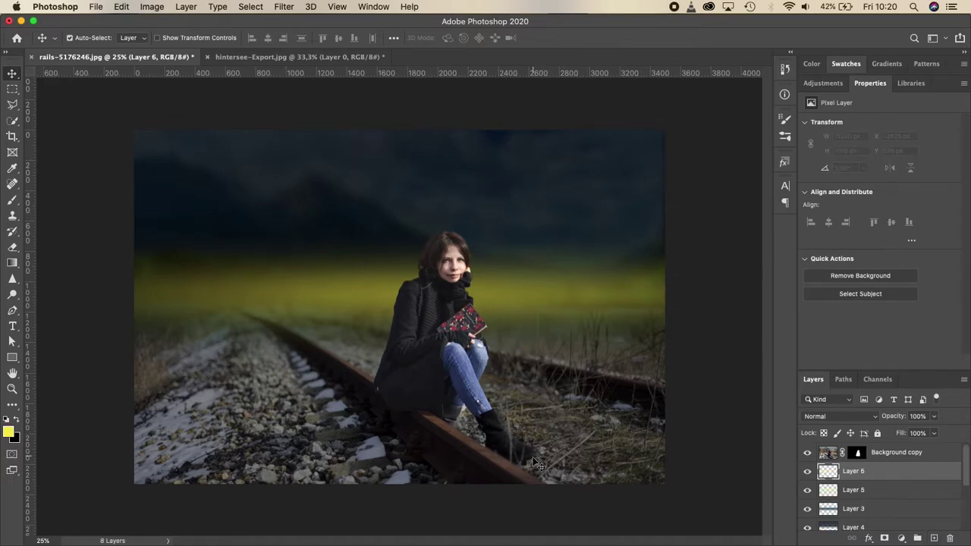
- Paint a black stroke along the image bottom on Layer 6 and set it to Soft Light
{"action": "key", "text": "b"}
{"action": "key", "text": "d"}
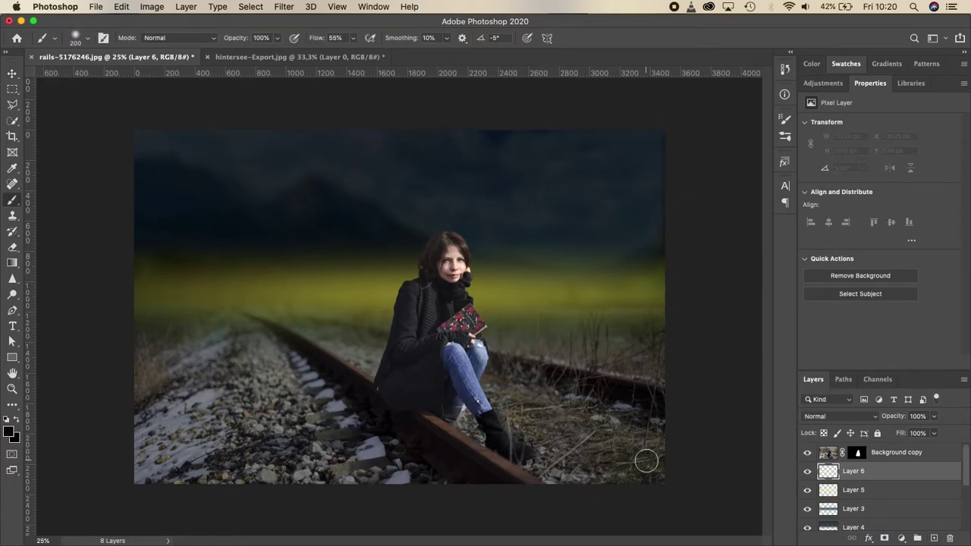
{"action": "key", "text": "bracketright"}
{"action": "mouse_move", "coordinate": [654, 461]}
{"action": "left_mouse_down"}
{"action": "mouse_move", "coordinate": [282, 492]}
{"action": "mouse_move", "coordinate": [66, 466]}
{"action": "left_mouse_up"}
{"action": "left_click", "coordinate": [840, 415]}
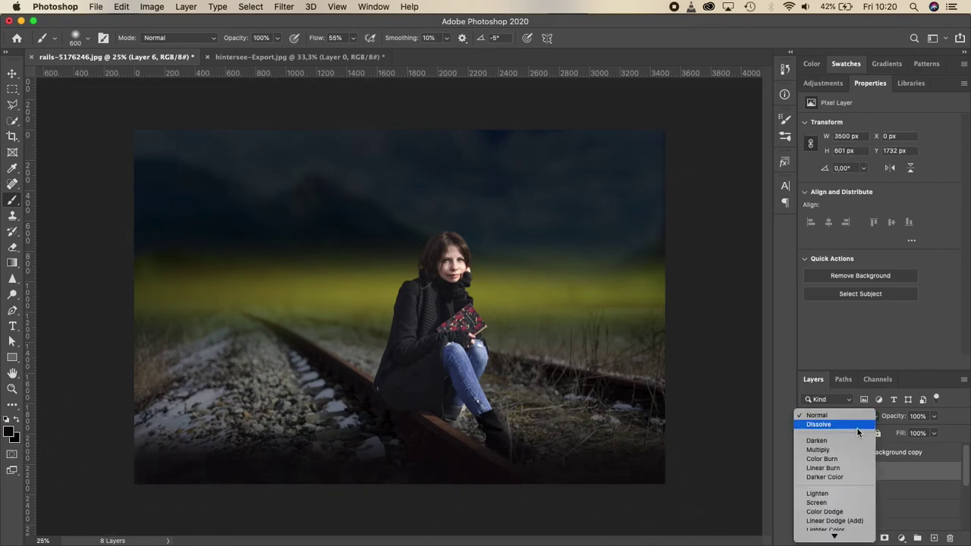
{"action": "left_click", "coordinate": [827, 502]}
{"action": "left_click", "coordinate": [840, 415]}
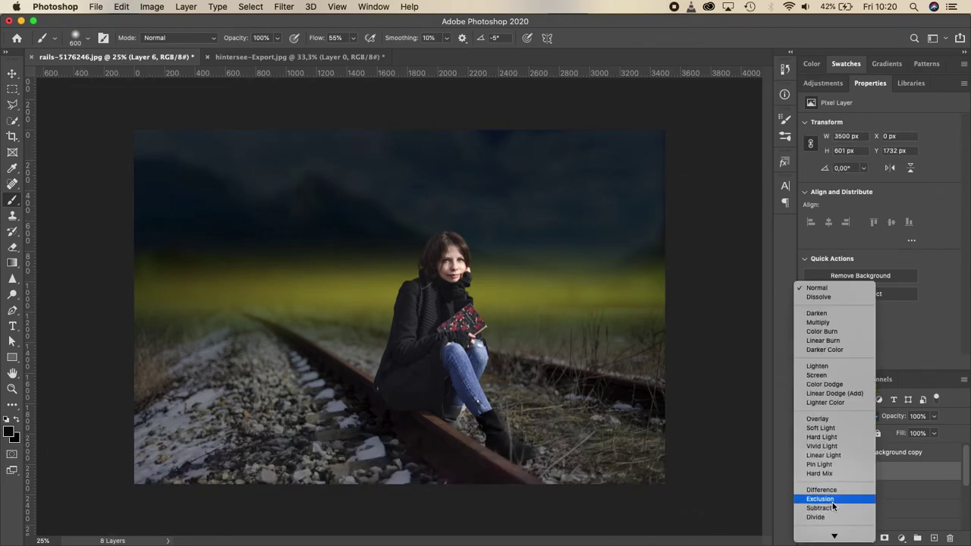
{"action": "left_click", "coordinate": [826, 432]}
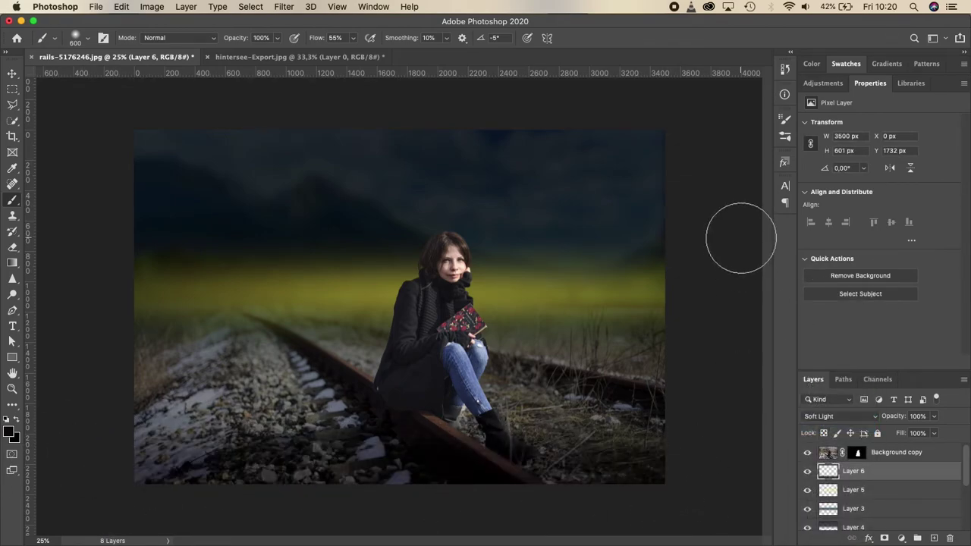
- On a new layer, paint a #00bcd4 cyan blob, enlarge it over the image, and set Screen
{"action": "left_click", "coordinate": [934, 538]}
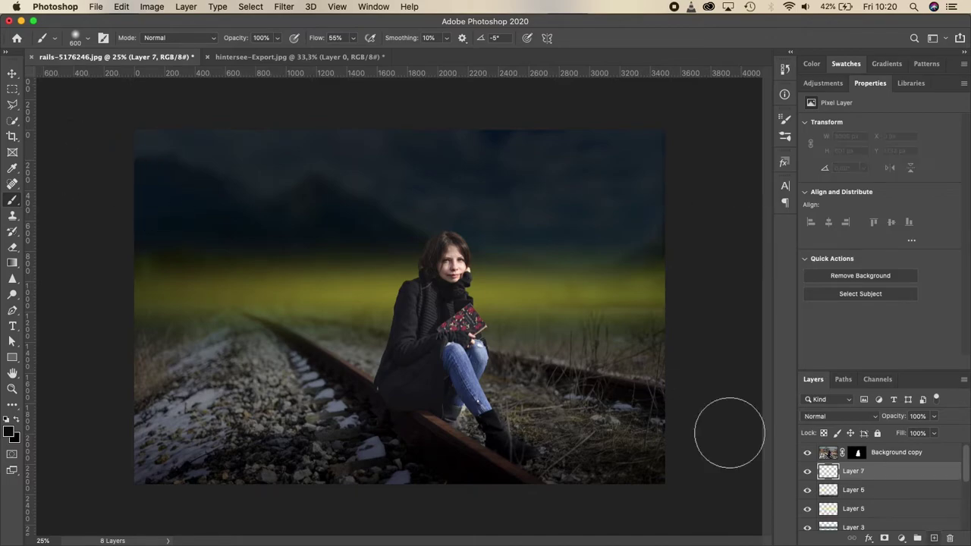
{"action": "left_click", "coordinate": [9, 431]}
{"action": "type", "text": "00bcd4"}
{"action": "key", "text": "Return"}
{"action": "left_click", "coordinate": [649, 148]}
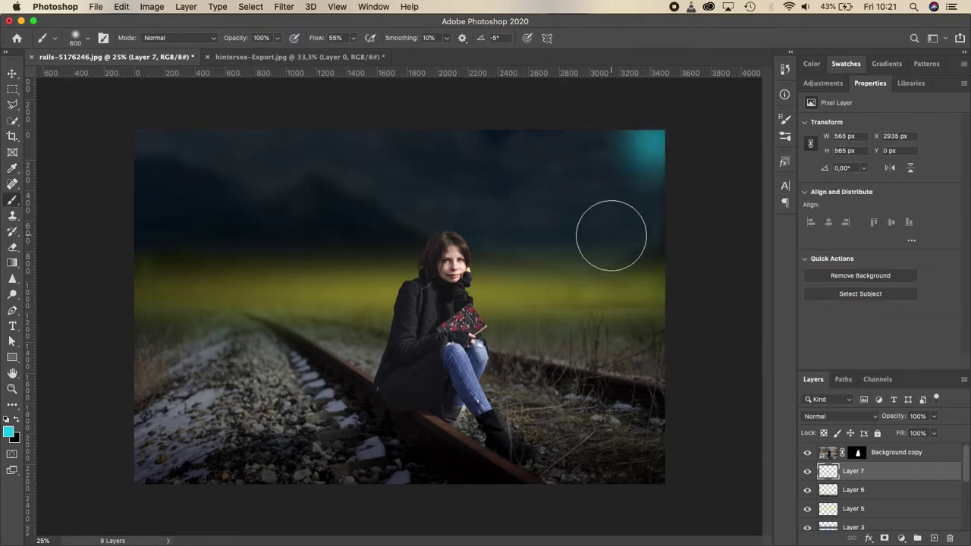
{"action": "key", "text": "ctrl+t"}
{"action": "left_click_drag", "start_coordinate": [595, 216], "coordinate": [145, 524]}
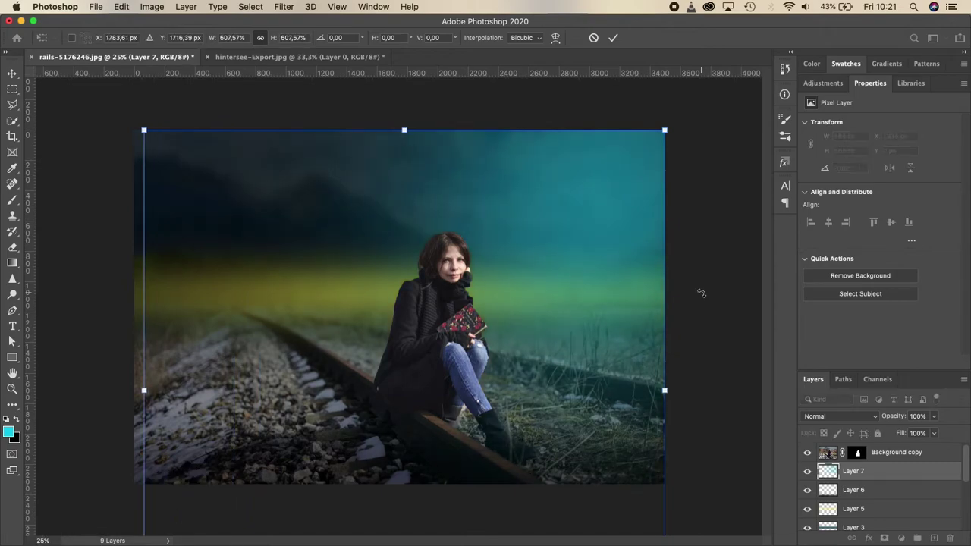
{"action": "key", "text": "Return"}
{"action": "left_click", "coordinate": [840, 416]}
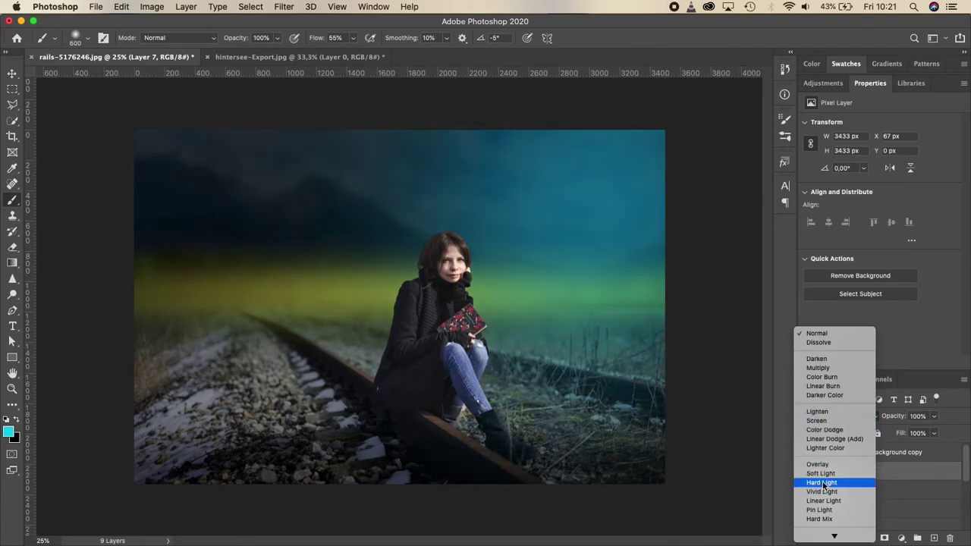
{"action": "left_click", "coordinate": [817, 420]}
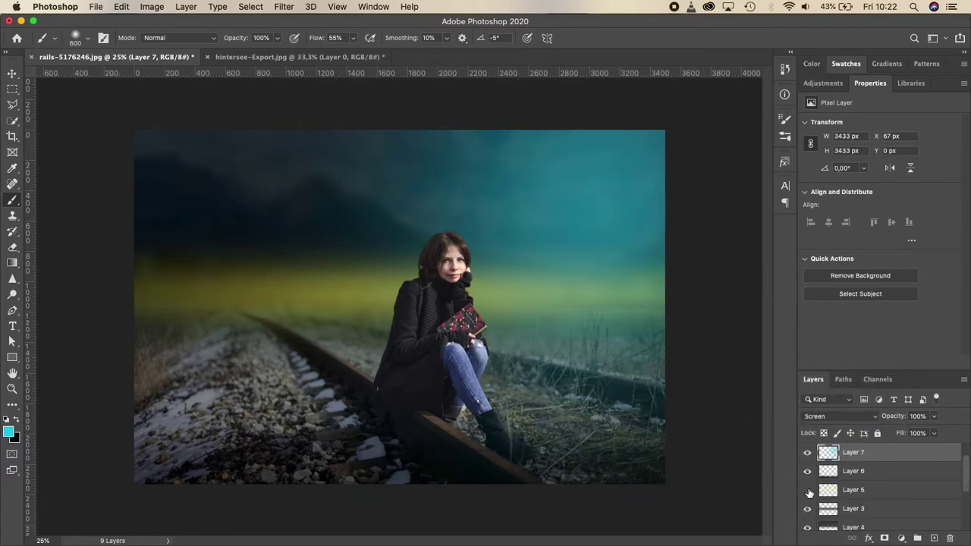
- Compare Layer 5 on and off, set it to Soft Light, and start Save As
{"action": "left_click", "coordinate": [807, 490]}
{"action": "left_click", "coordinate": [807, 491]}
{"action": "left_click", "coordinate": [807, 490]}
{"action": "left_click", "coordinate": [807, 490]}
{"action": "left_click", "coordinate": [853, 490]}
{"action": "left_click", "coordinate": [839, 416]}
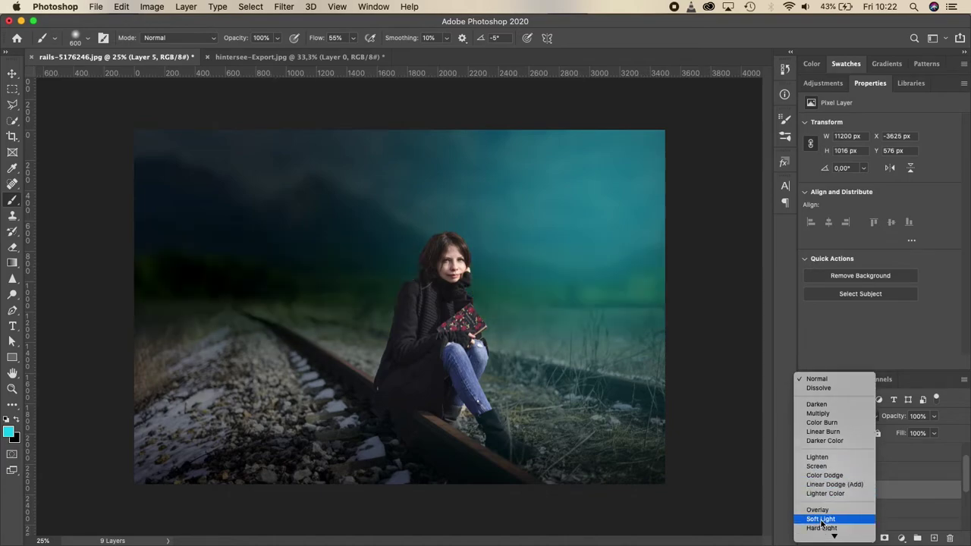
{"action": "left_click", "coordinate": [822, 520]}
{"action": "scroll", "coordinate": [966, 470], "scroll_direction": "up", "scroll_amount": 2}
{"action": "left_click", "coordinate": [95, 7]}
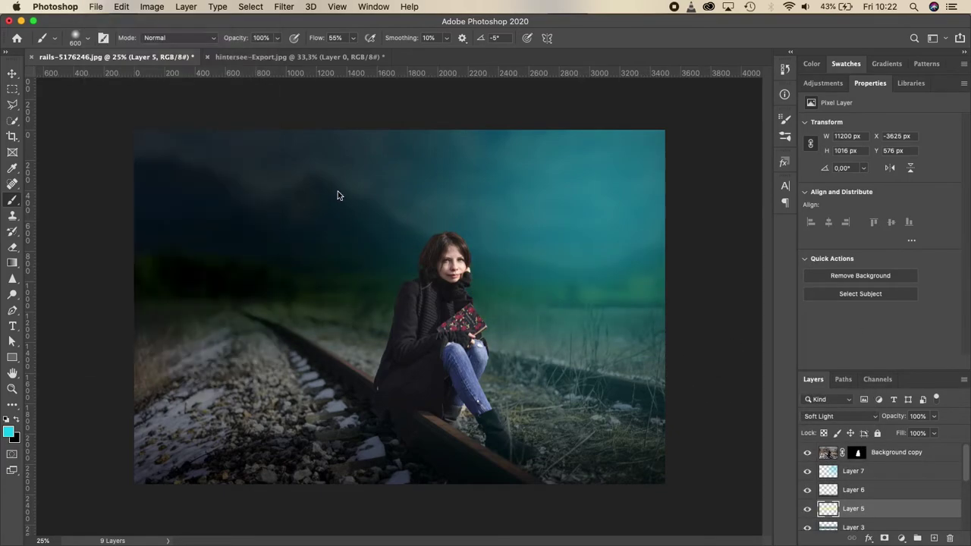
{"action": "left_click", "coordinate": [152, 199]}
- Create a Rail Girl folder inside Minipulation N Composites and save rails-5176246.psd there
{"action": "left_click", "coordinate": [279, 255]}
{"action": "left_click", "coordinate": [387, 204]}
{"action": "left_click", "coordinate": [265, 469]}
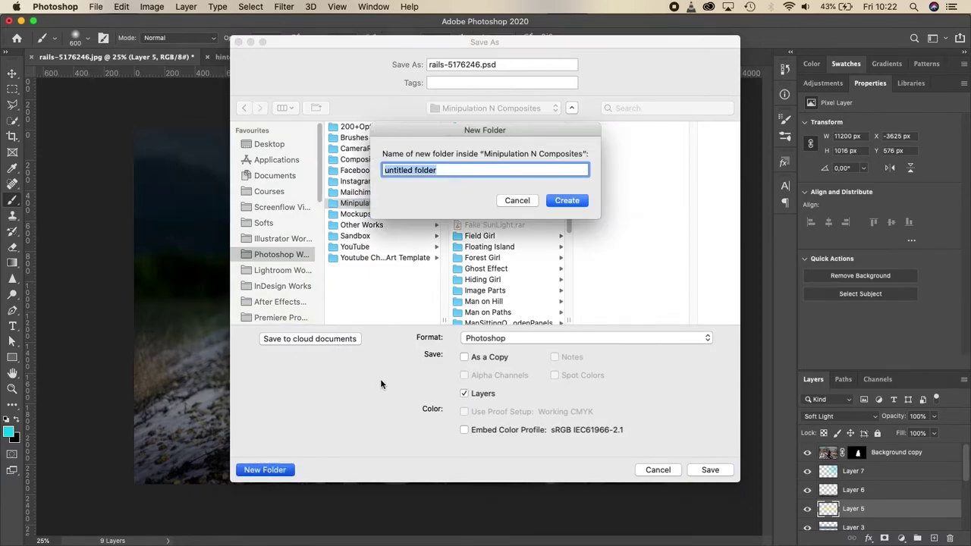
{"action": "type", "text": "Rail Girl"}
{"action": "key", "text": "Return"}
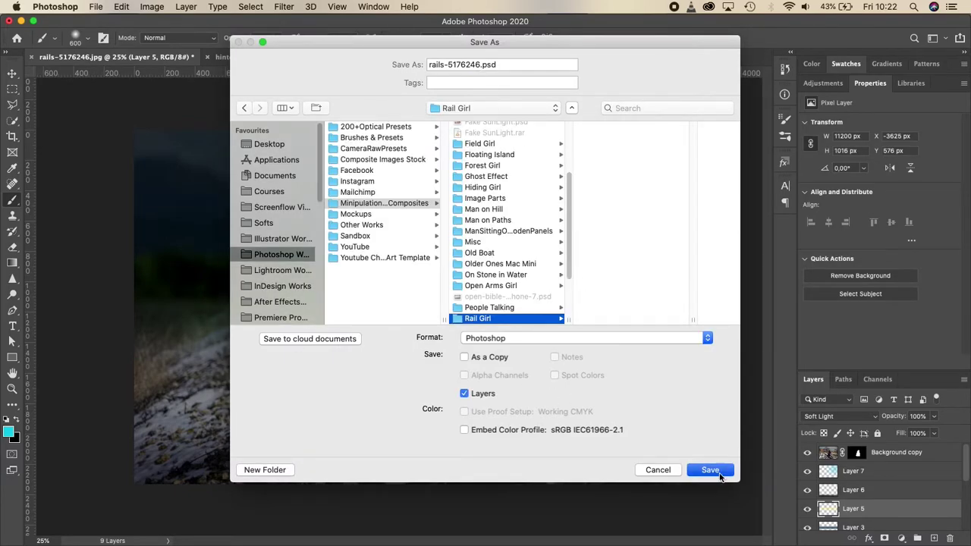
{"action": "left_click", "coordinate": [714, 470]}
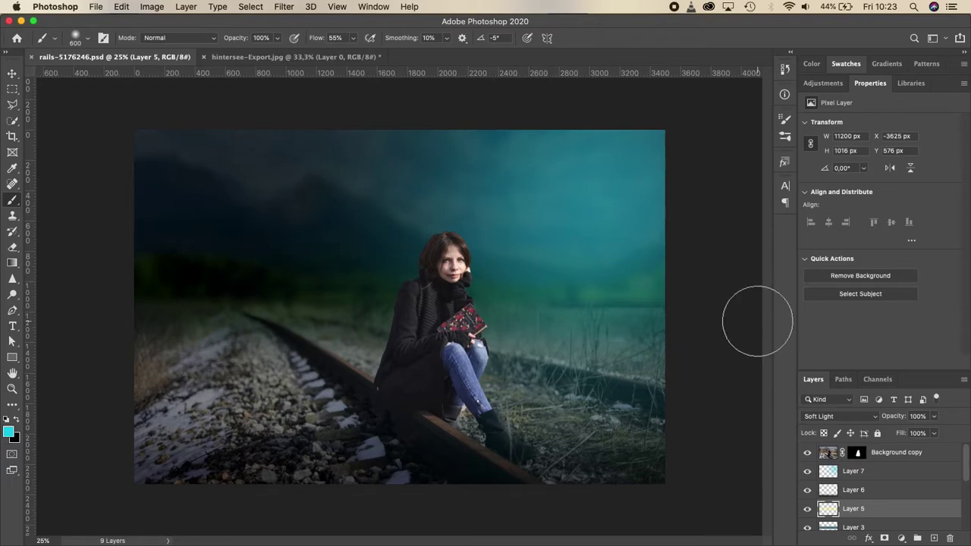
- On new Layer 8, paint a soft white haze left of the woman with a 1200 brush
{"action": "left_click", "coordinate": [854, 490]}
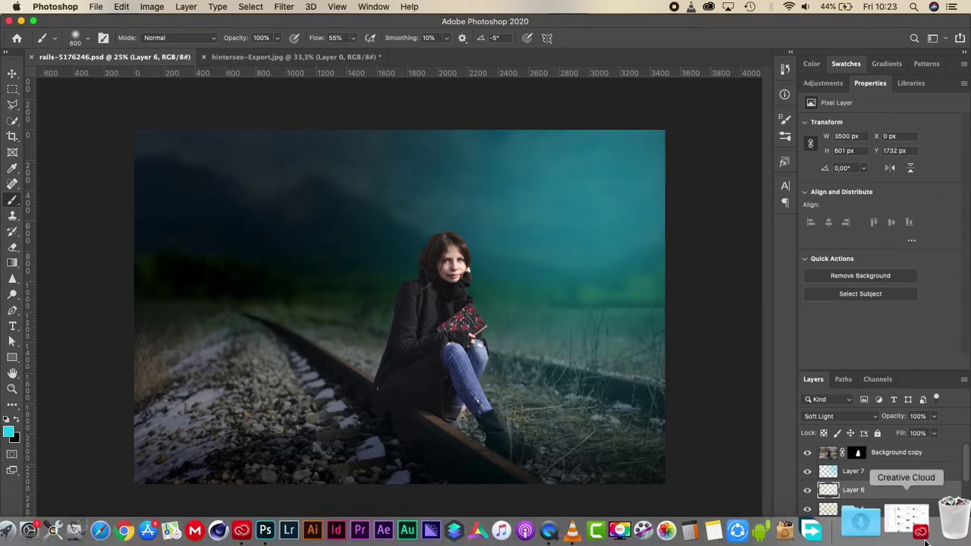
{"action": "left_click", "coordinate": [917, 538]}
{"action": "left_click", "coordinate": [8, 432]}
{"action": "left_click", "coordinate": [663, 199]}
{"action": "left_click", "coordinate": [918, 186]}
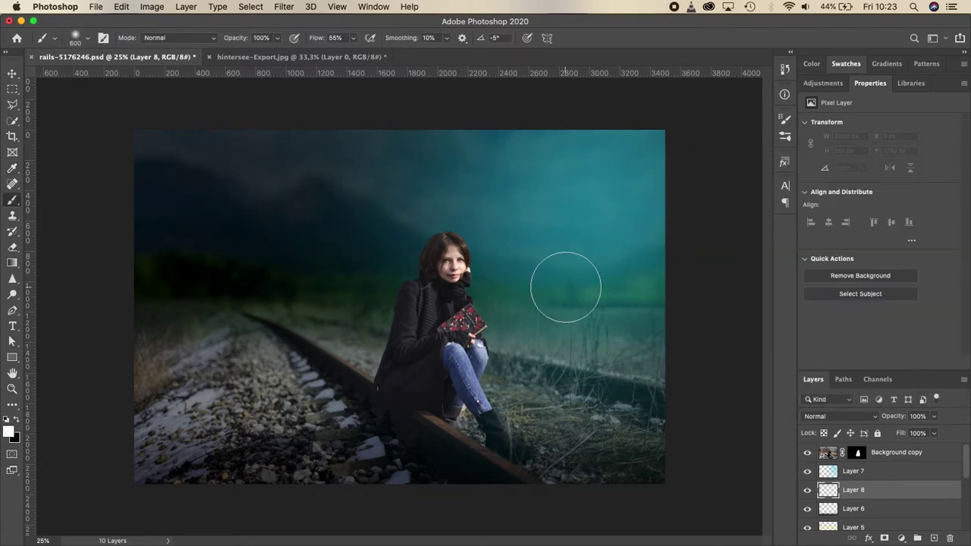
{"action": "key", "text": "bracketright"}
{"action": "key", "text": "bracketright"}
{"action": "key", "text": "bracketright"}
{"action": "left_click", "coordinate": [333, 293]}
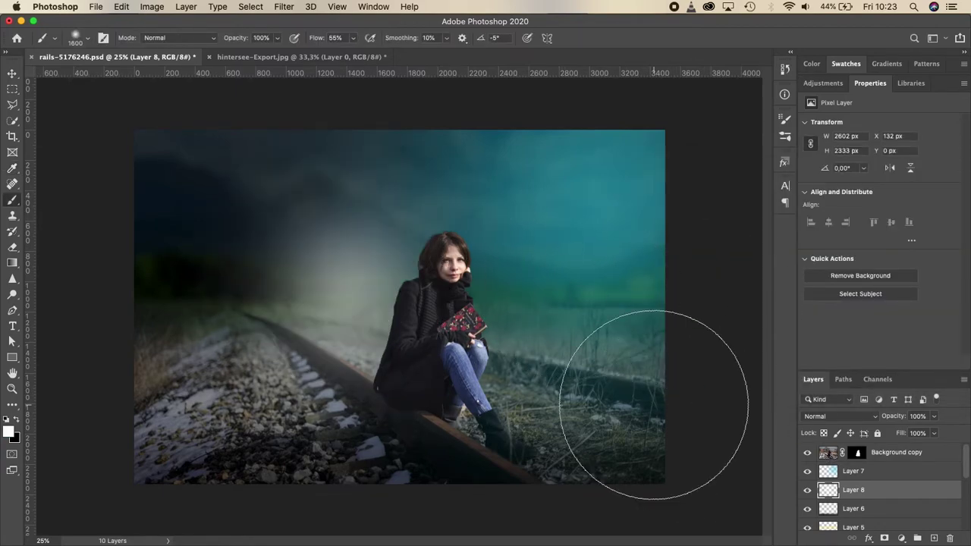
- Stretch the white haze wider, set it to Soft Light, and hide the layer
{"action": "key", "text": "bracketleft"}
{"action": "key", "text": "bracketleft"}
{"action": "key", "text": "bracketleft"}
{"action": "key", "text": "ctrl+t"}
{"action": "left_click_drag", "start_coordinate": [152, 304], "coordinate": [48, 304]}
{"action": "left_click_drag", "start_coordinate": [548, 304], "coordinate": [683, 319]}
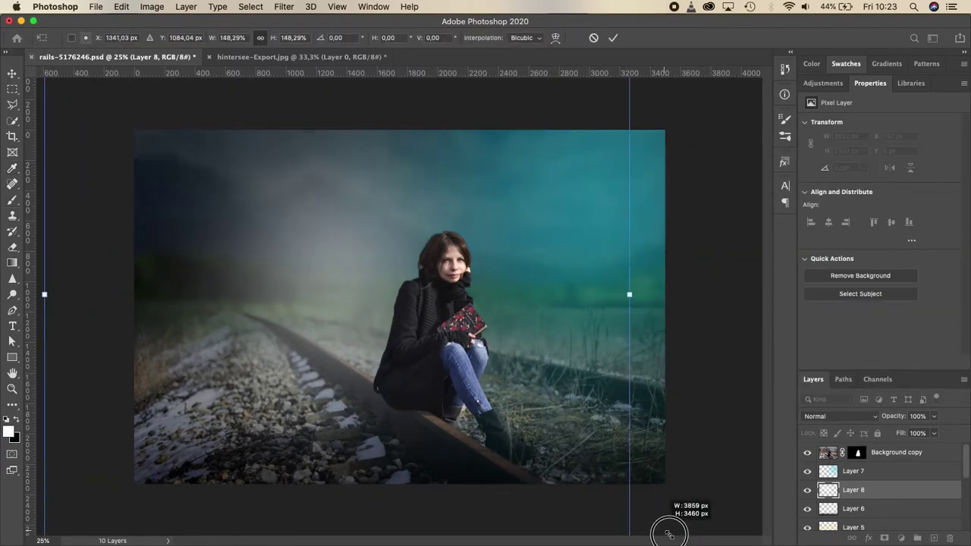
{"action": "key", "text": "Return"}
{"action": "left_click", "coordinate": [840, 416]}
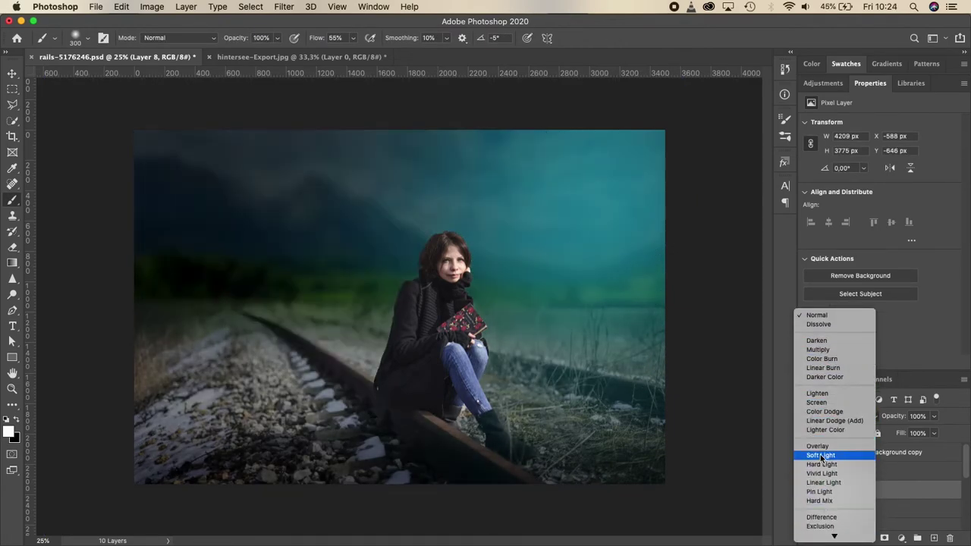
{"action": "left_click", "coordinate": [821, 455]}
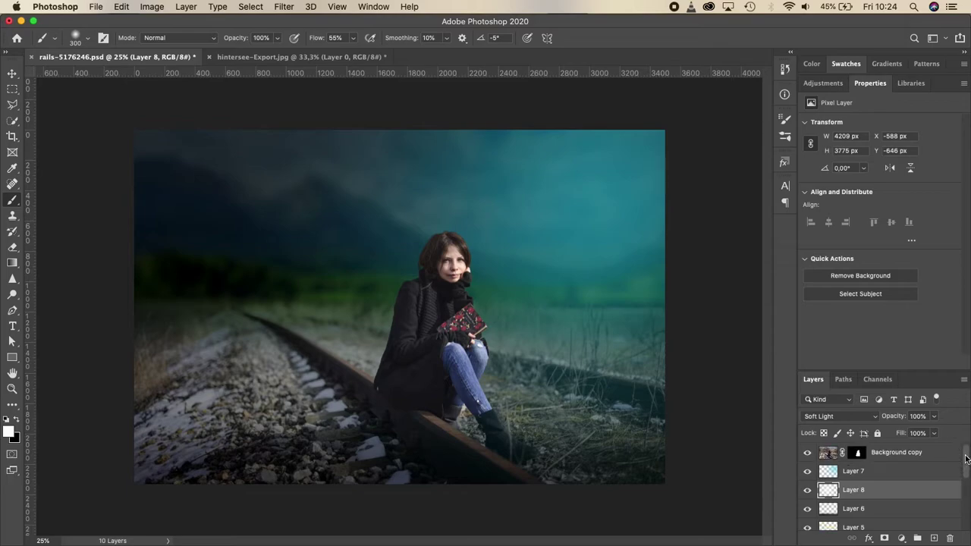
{"action": "left_click", "coordinate": [808, 490]}
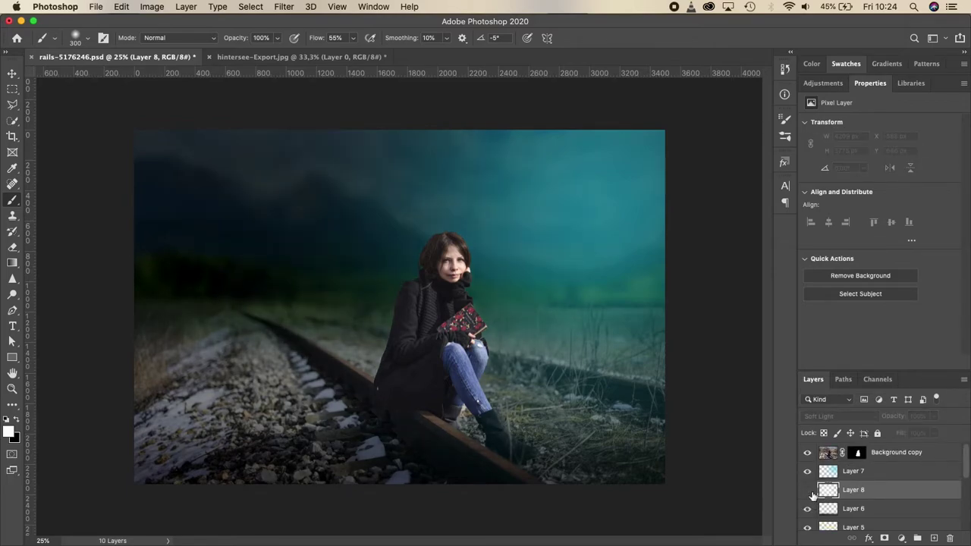
- Try painting on the hidden haze layer, dismiss the warning, and zoom to 50% on the woman
{"action": "scroll", "coordinate": [486, 304], "scroll_direction": "up", "scroll_amount": 3}
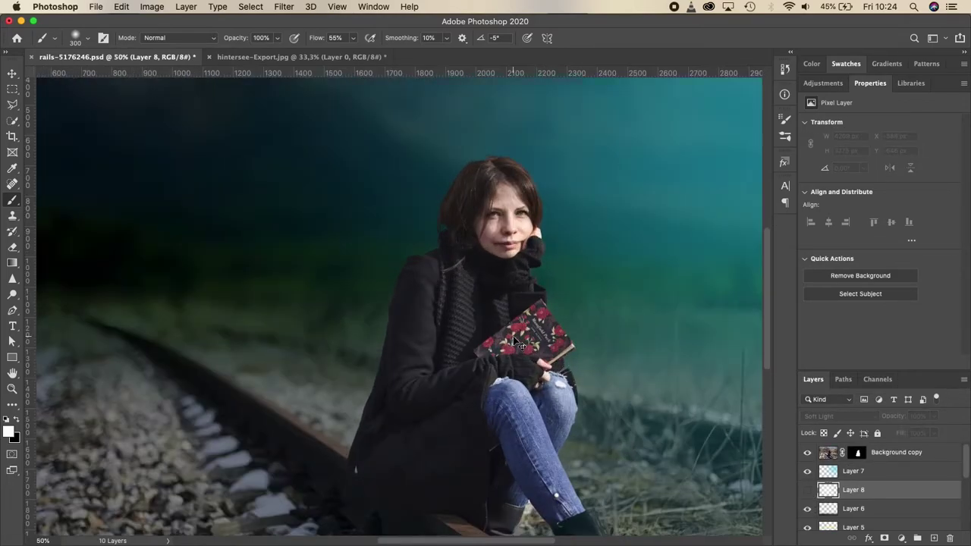
{"action": "scroll", "coordinate": [485, 304], "scroll_direction": "down", "scroll_amount": 5}
{"action": "scroll", "coordinate": [516, 321], "scroll_direction": "right", "scroll_amount": 3}
{"action": "scroll", "coordinate": [516, 321], "scroll_direction": "up", "scroll_amount": 5}
{"action": "left_click", "coordinate": [281, 271]}
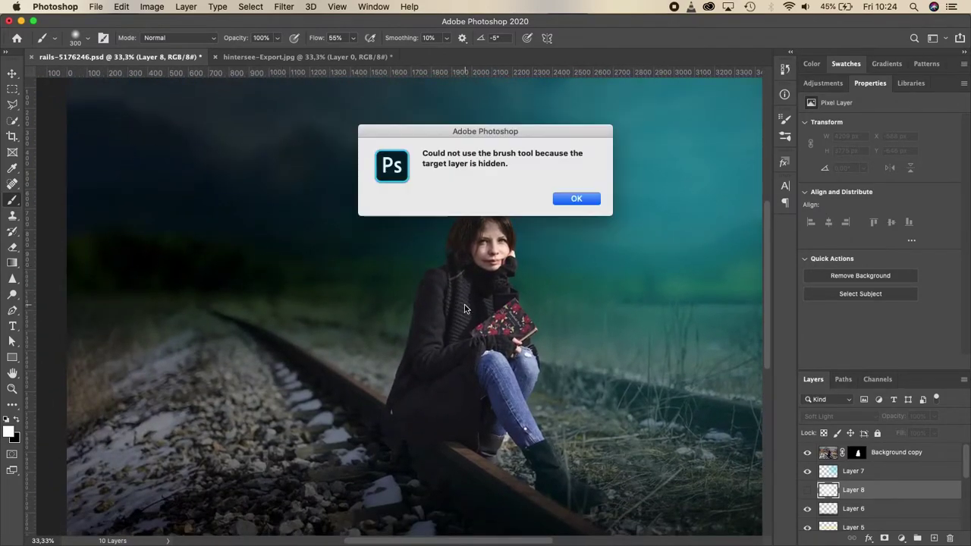
{"action": "key", "text": "Return"}
{"action": "key", "text": "v"}
{"action": "key", "text": "super+plus"}
{"action": "left_click_drag", "start_coordinate": [525, 293], "coordinate": [453, 259]}
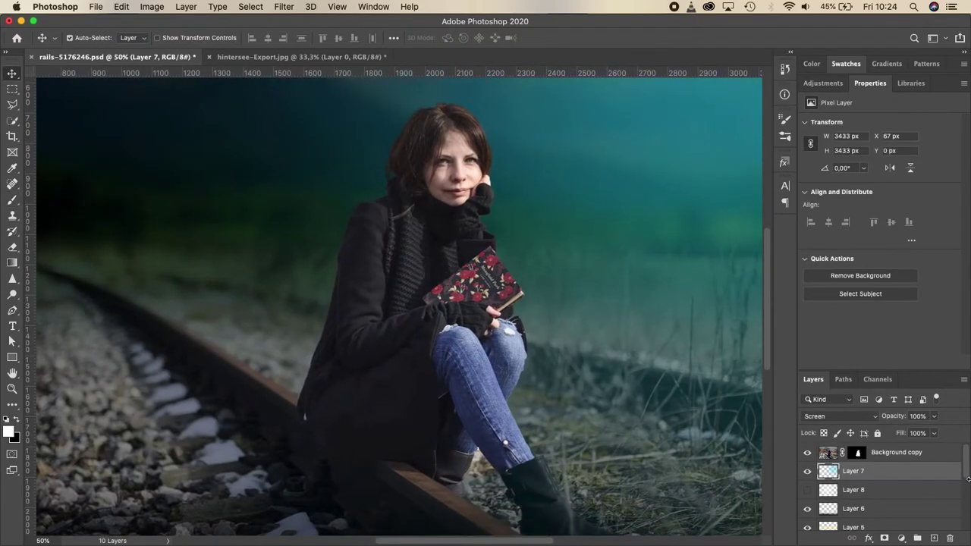
- Duplicate Background copy as a smart object and set Color Balance midtones Cyan–Red to -55
{"action": "left_click", "coordinate": [900, 454]}
{"action": "key", "text": "super+j"}
{"action": "right_click", "coordinate": [892, 453]}
{"action": "left_click", "coordinate": [818, 204]}
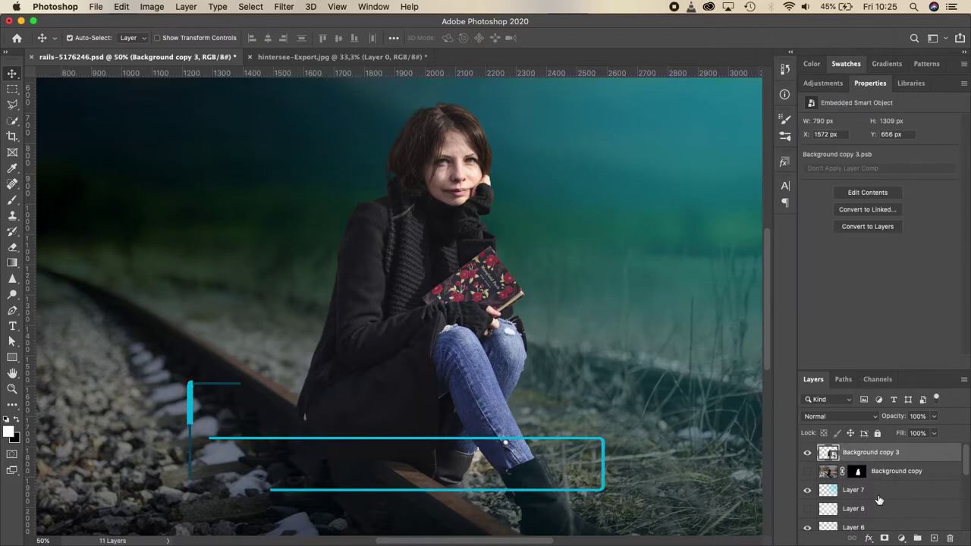
{"action": "key", "text": "super+b"}
{"action": "left_click_drag", "start_coordinate": [486, 137], "coordinate": [722, 154]}
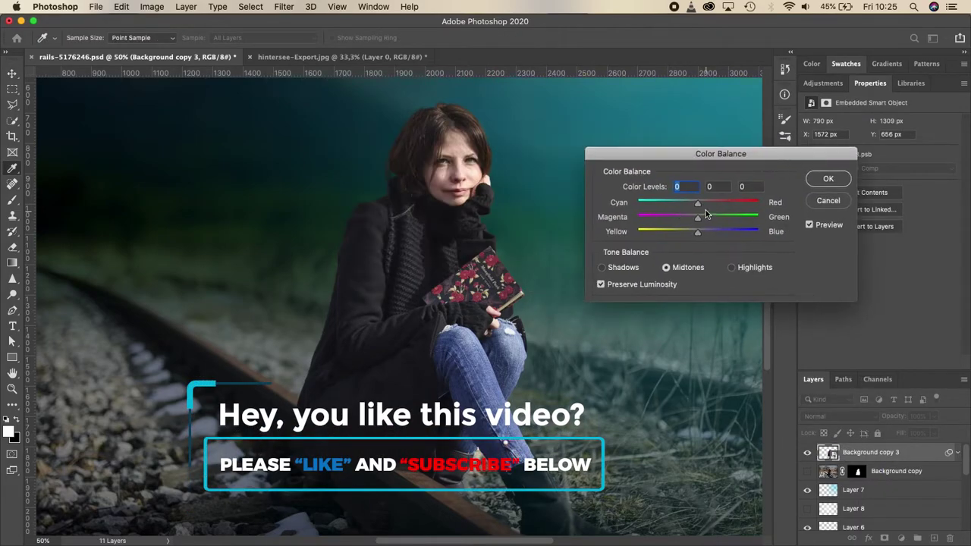
{"action": "left_click", "coordinate": [667, 205]}
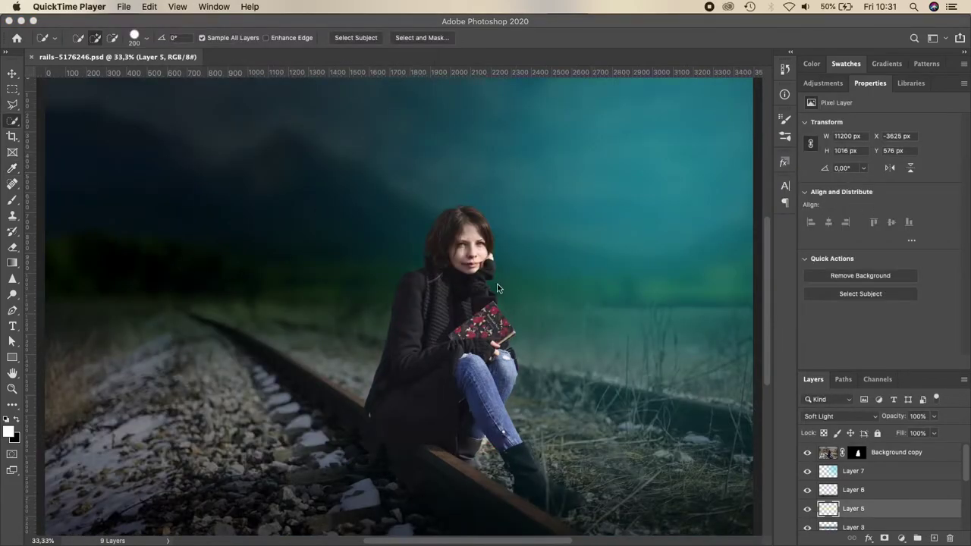
- On a new layer, stamp fog across the scene with the Fog 31 brush from Free Fog Photoshop Brushes 3
{"action": "left_click", "coordinate": [940, 454]}
{"action": "key", "text": "ctrl+shift+alt+n"}
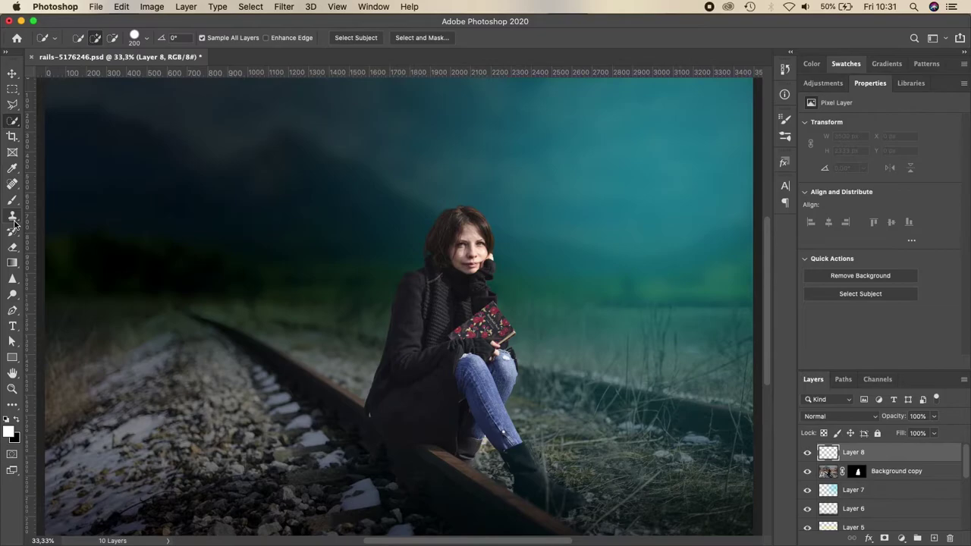
{"action": "key", "text": "b"}
{"action": "key", "text": "super+minus"}
{"action": "left_click", "coordinate": [88, 38]}
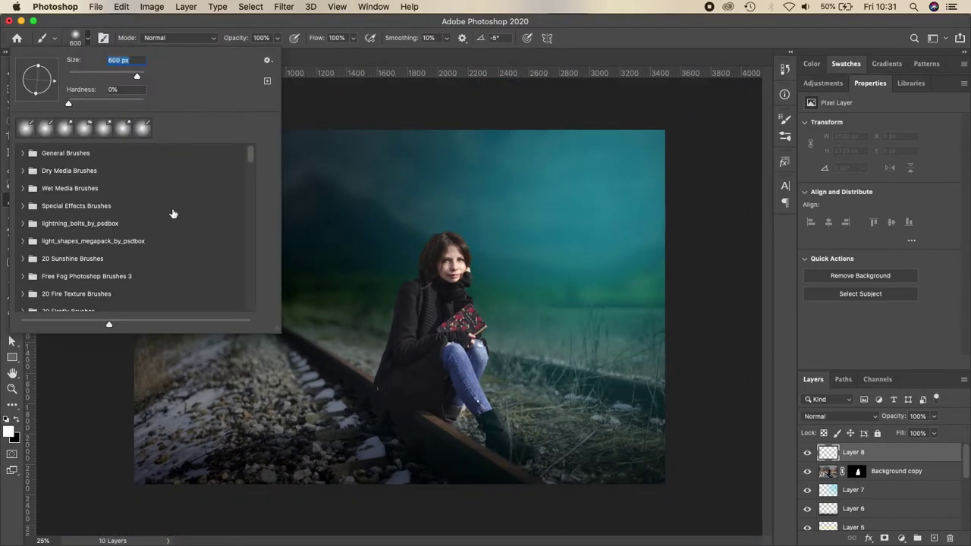
{"action": "scroll", "coordinate": [161, 214], "scroll_direction": "down", "scroll_amount": 1}
{"action": "left_click", "coordinate": [23, 257]}
{"action": "left_click", "coordinate": [100, 289]}
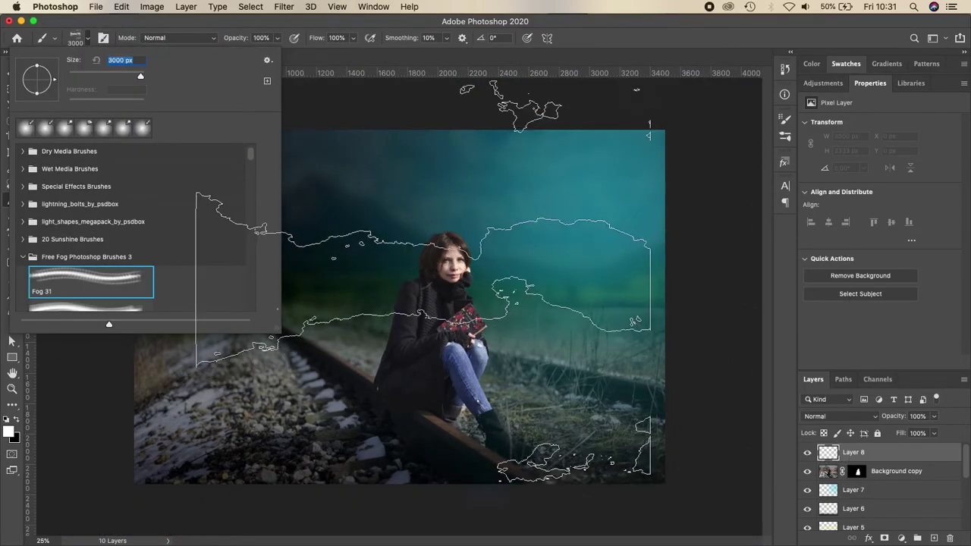
{"action": "key", "text": "Return"}
{"action": "left_click", "coordinate": [402, 280]}
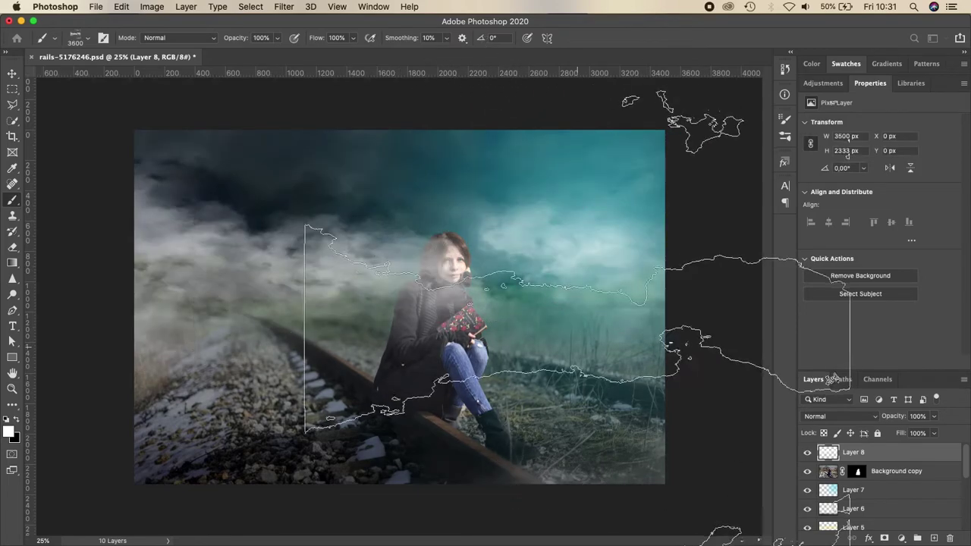
- Move the fog layer down below Layer 4, keep Normal blending, and set opacity to 53%
{"action": "mouse_move", "coordinate": [885, 452]}
{"action": "left_mouse_down"}
{"action": "mouse_move", "coordinate": [873, 475]}
{"action": "mouse_move", "coordinate": [875, 456]}
{"action": "left_mouse_up"}
{"action": "left_click_drag", "start_coordinate": [874, 491], "coordinate": [877, 509]}
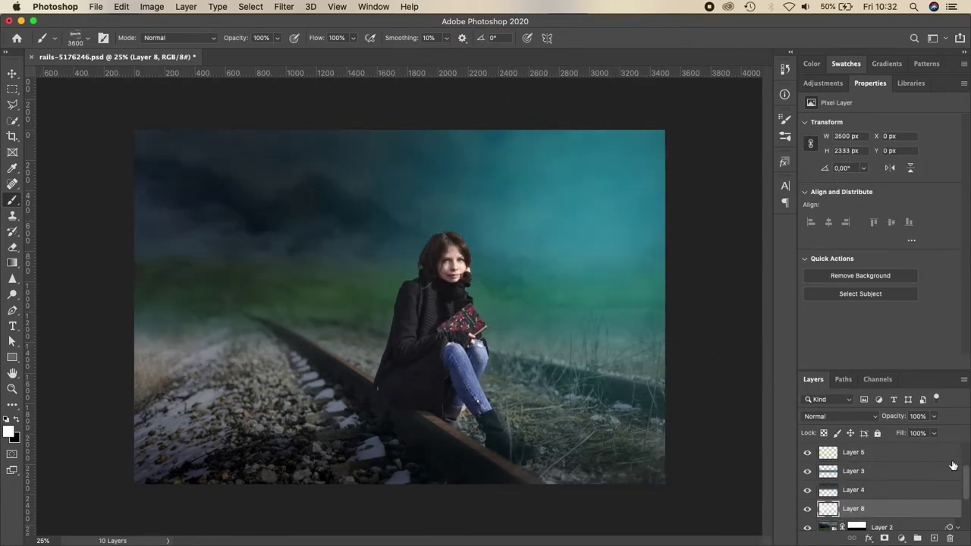
{"action": "scroll", "coordinate": [956, 466], "scroll_direction": "up", "scroll_amount": 3}
{"action": "left_click", "coordinate": [840, 417]}
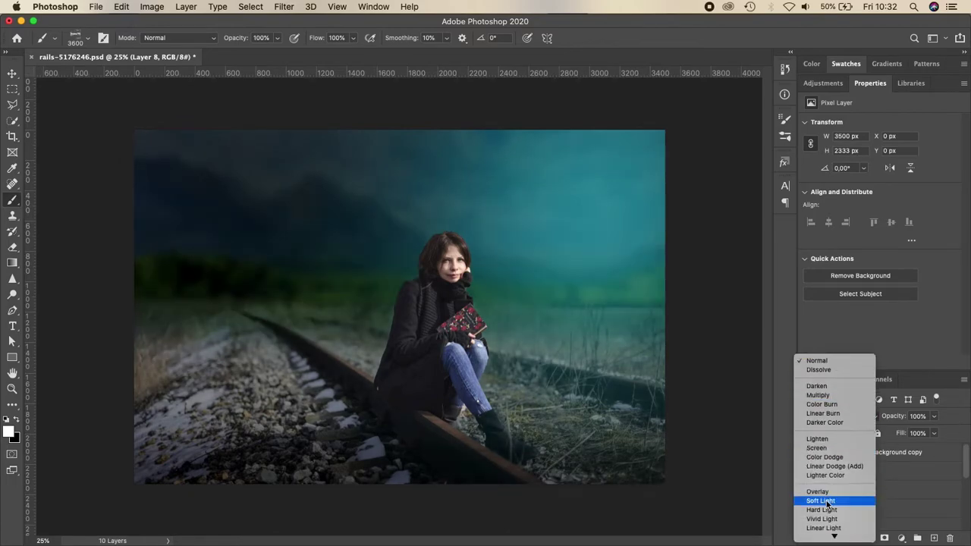
{"action": "left_click", "coordinate": [932, 418]}
{"action": "mouse_move", "coordinate": [932, 418]}
{"action": "left_mouse_down"}
{"action": "mouse_move", "coordinate": [909, 432]}
{"action": "mouse_move", "coordinate": [922, 433]}
{"action": "left_mouse_up"}
- Rename Layer 8 to Fog
{"action": "scroll", "coordinate": [893, 483], "scroll_direction": "down", "scroll_amount": 3}
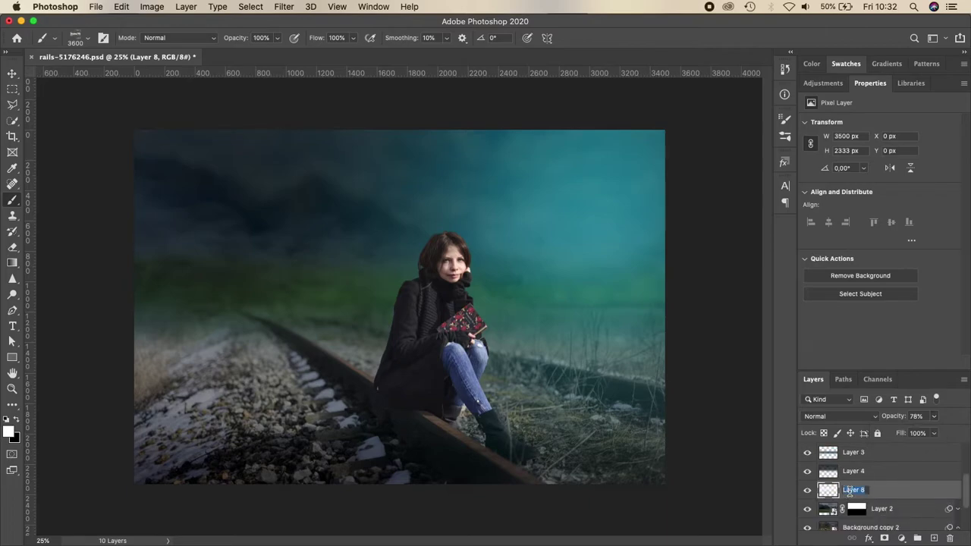
{"action": "type", "text": "g"}
{"action": "key", "text": "Return"}
{"action": "left_click", "coordinate": [884, 538]}
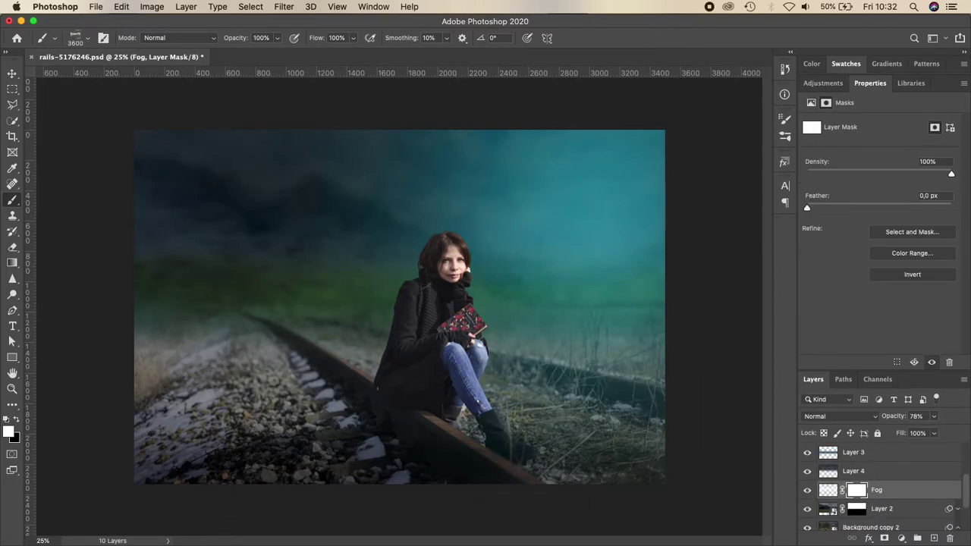
- Add a layer mask, reset the brush, and paint black to hide fog in the lower scene
{"action": "left_click", "coordinate": [54, 37]}
{"action": "left_click", "coordinate": [78, 38]}
{"action": "right_click", "coordinate": [79, 38]}
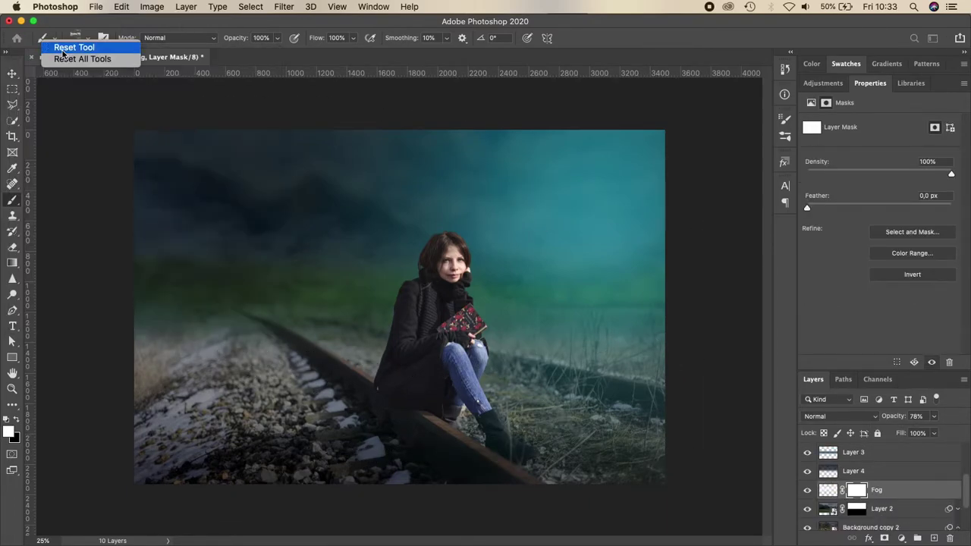
{"action": "left_click", "coordinate": [92, 43]}
{"action": "key", "text": "x"}
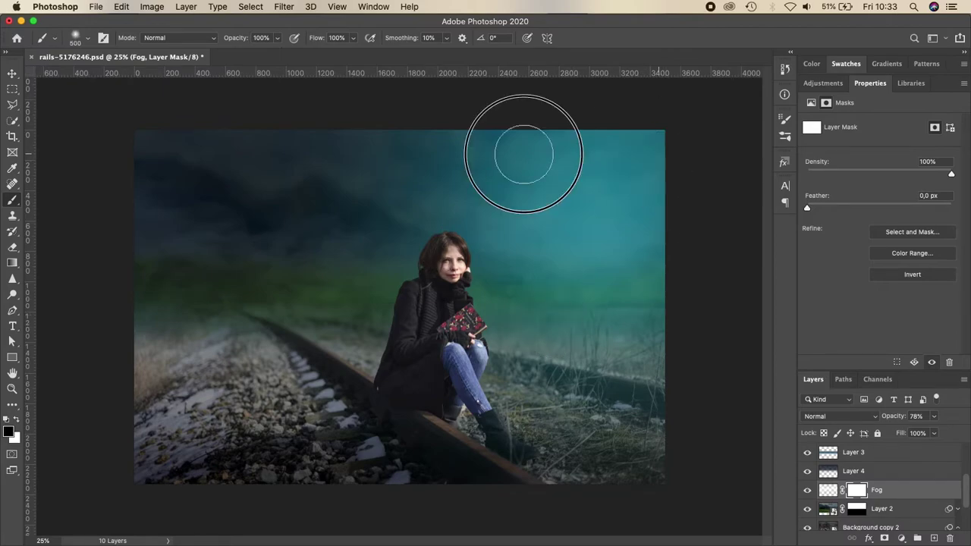
{"action": "left_click_drag", "start_coordinate": [629, 377], "coordinate": [683, 466]}
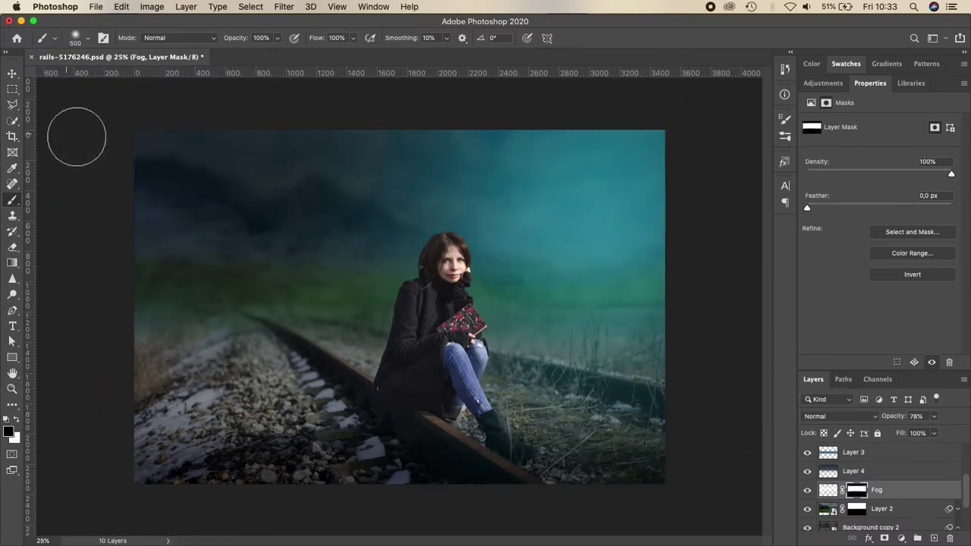
- Keep the Fog layer on Normal blending and set its opacity to 40%
{"action": "left_click_drag", "start_coordinate": [934, 416], "coordinate": [947, 430]}
{"action": "left_click", "coordinate": [841, 416]}
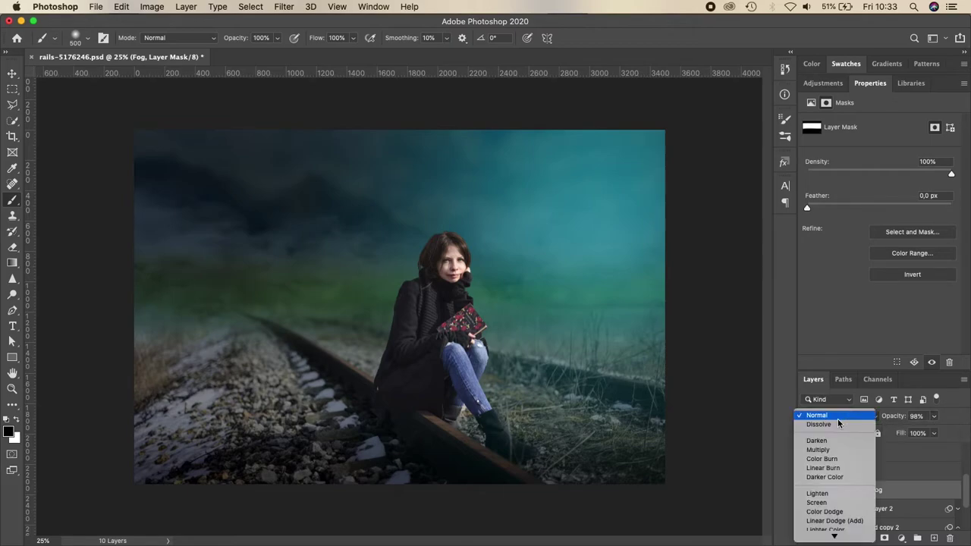
{"action": "left_click", "coordinate": [819, 425]}
{"action": "double_click", "coordinate": [870, 83]}
{"action": "left_click", "coordinate": [832, 139]}
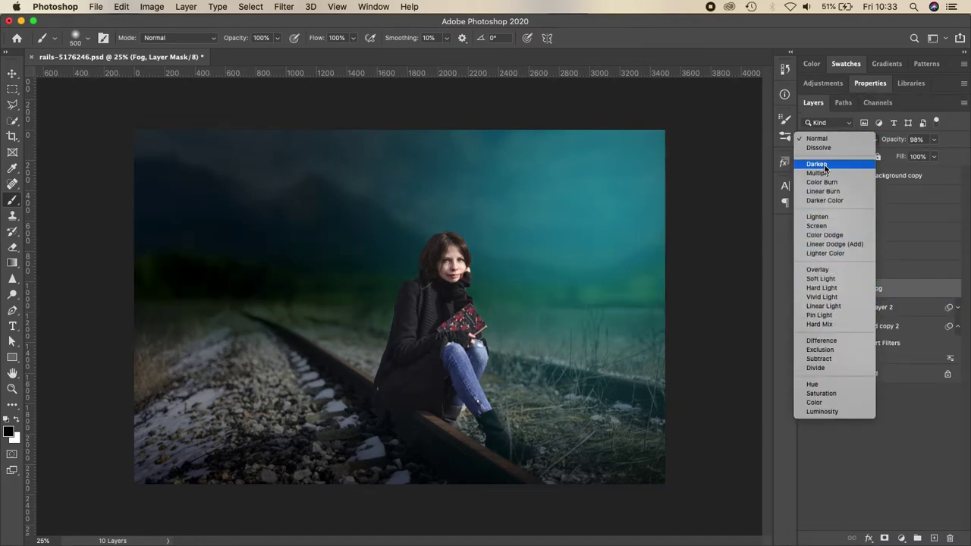
{"action": "left_click", "coordinate": [890, 461]}
{"action": "left_click_drag", "start_coordinate": [934, 139], "coordinate": [902, 156]}
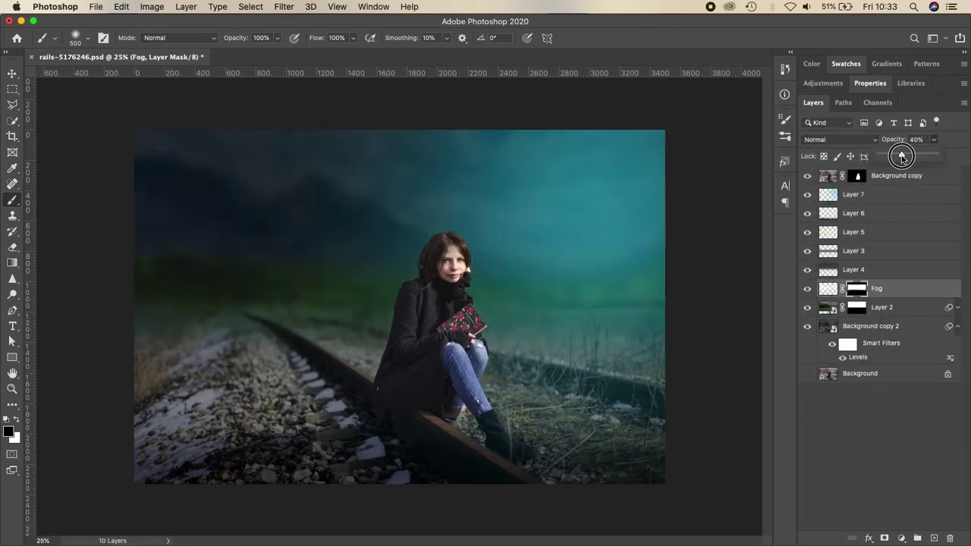
- Add a new Layer 8 above Fog and pick a sparkle brush at 2500 px
{"action": "key", "text": "super+shift+alt+n"}
{"action": "left_click", "coordinate": [80, 37]}
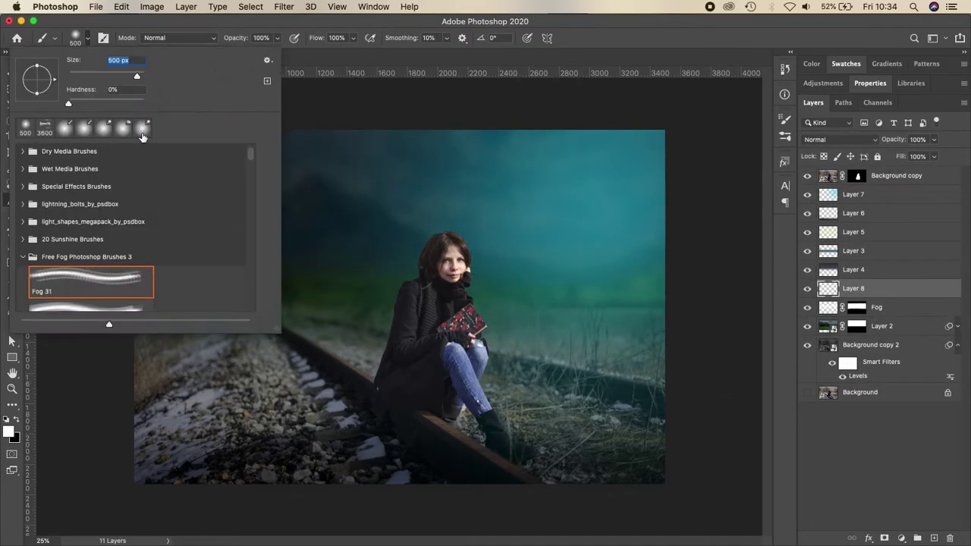
{"action": "scroll", "coordinate": [121, 255], "scroll_direction": "down", "scroll_amount": 1}
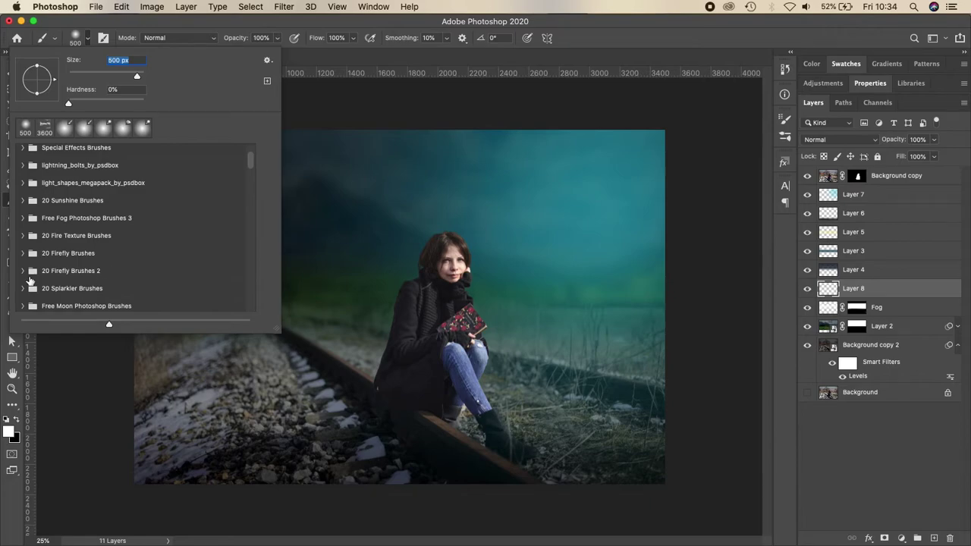
{"action": "left_click", "coordinate": [28, 281]}
{"action": "left_click", "coordinate": [83, 258]}
{"action": "left_click", "coordinate": [86, 39]}
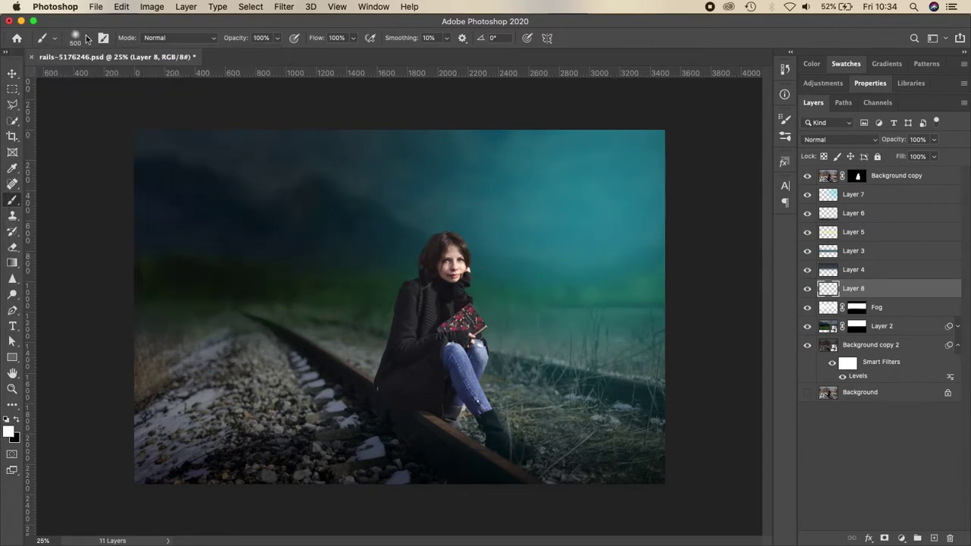
{"action": "left_click", "coordinate": [86, 39]}
{"action": "type", "text": "2500"}
{"action": "key", "text": "Return"}
- Paint scattered specks around the woman and rails at 1400 px and blend them in Overlay
{"action": "left_click", "coordinate": [262, 266]}
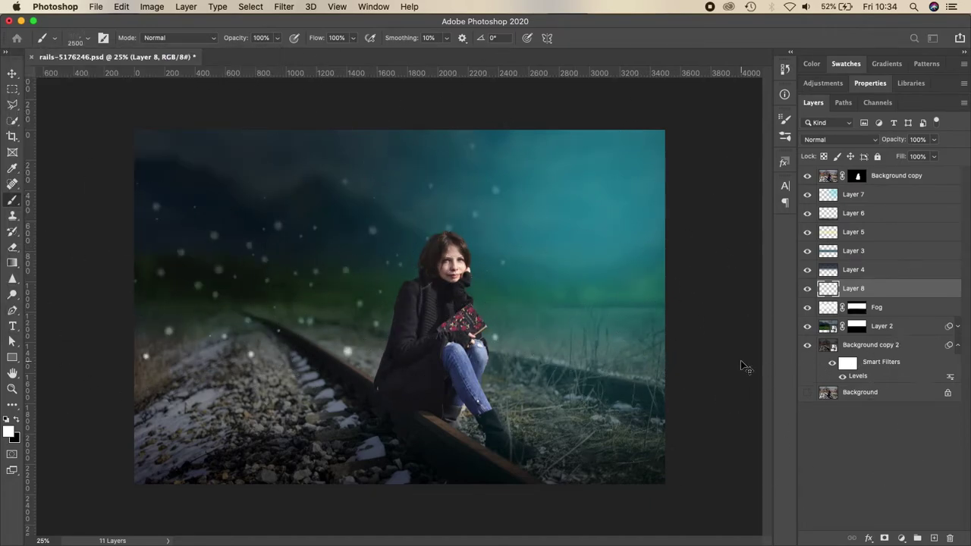
{"action": "key", "text": "ctrl+z"}
{"action": "key", "text": "bracketleft"}
{"action": "key", "text": "bracketleft"}
{"action": "key", "text": "bracketleft"}
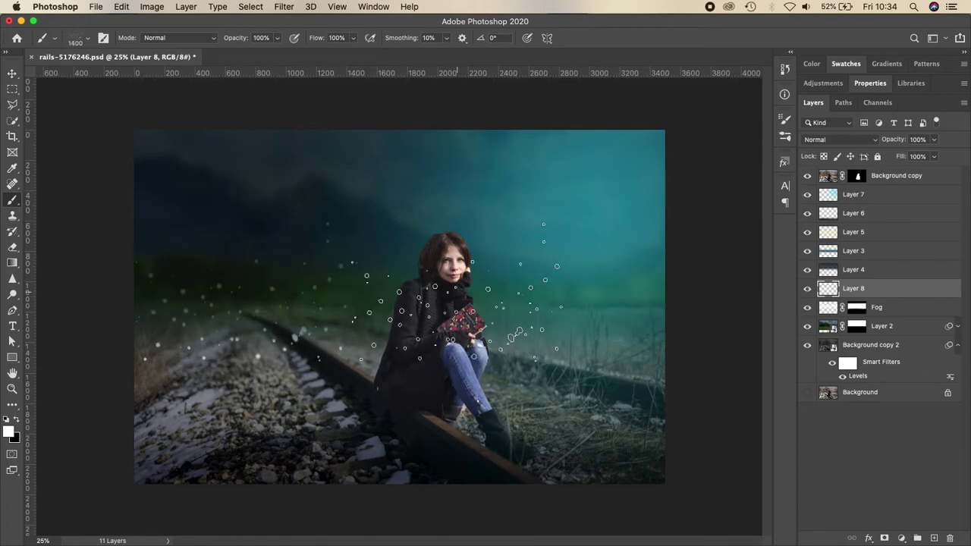
{"action": "left_click_drag", "start_coordinate": [455, 293], "coordinate": [740, 376]}
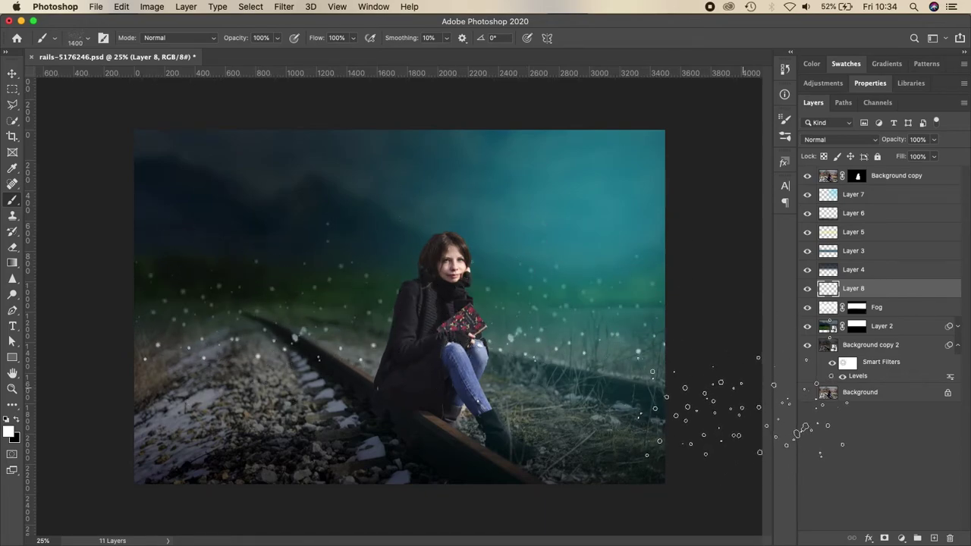
{"action": "key", "text": "v"}
{"action": "left_click", "coordinate": [839, 139]}
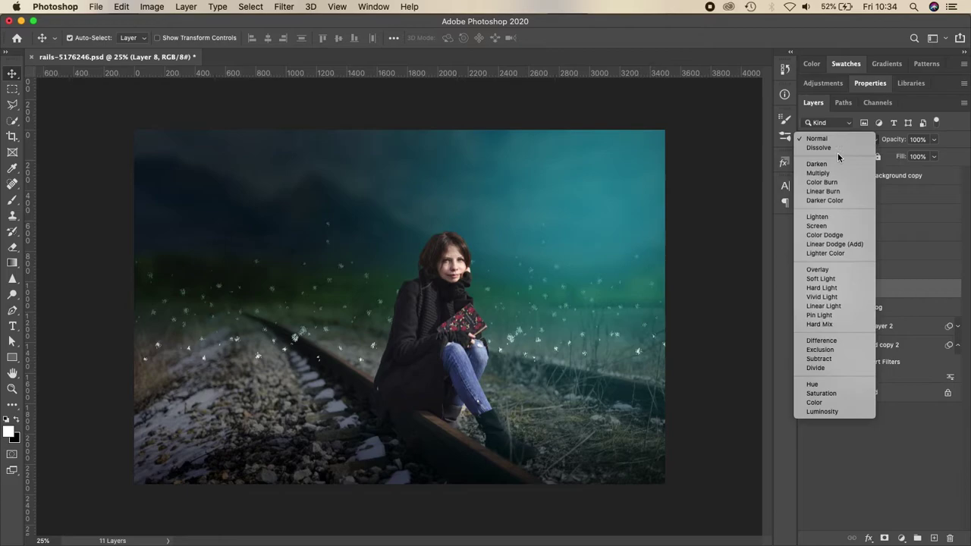
{"action": "left_click", "coordinate": [824, 277]}
- Scale down, move and stretch the specks into the middle band of the scene
{"action": "key", "text": "ctrl+t"}
{"action": "mouse_move", "coordinate": [665, 221]}
{"action": "left_mouse_down"}
{"action": "mouse_move", "coordinate": [499, 299]}
{"action": "mouse_move", "coordinate": [505, 252]}
{"action": "left_mouse_up"}
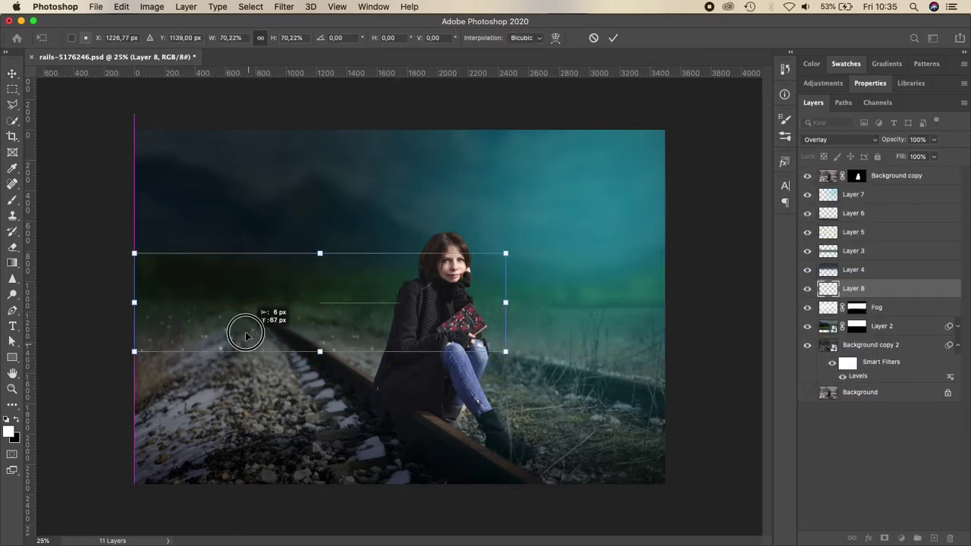
{"action": "left_click_drag", "start_coordinate": [243, 325], "coordinate": [243, 309]}
{"action": "left_click_drag", "start_coordinate": [505, 286], "coordinate": [685, 288]}
{"action": "key", "text": "Return"}
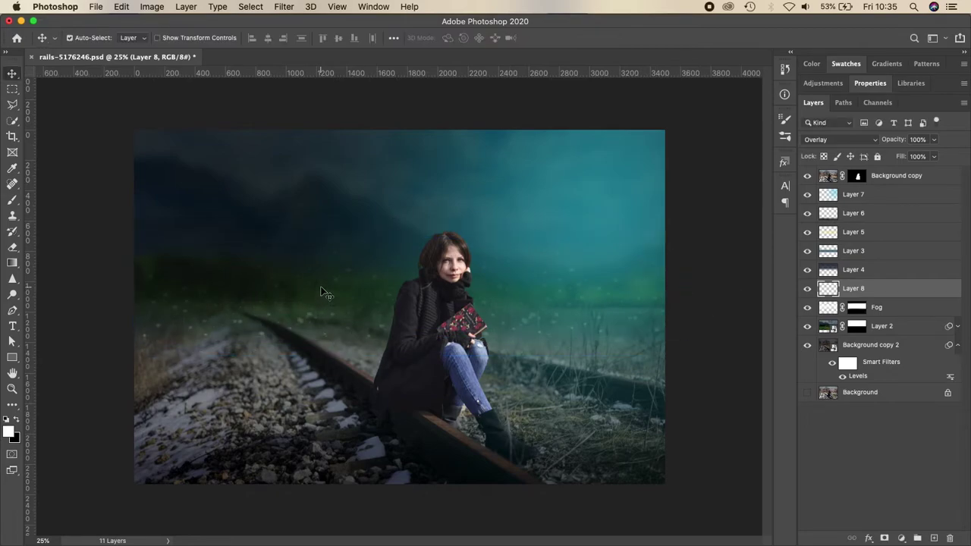
{"action": "left_click", "coordinate": [323, 290]}
- Add a new Layer 9 above Layer 8 and choose a Firefly brush
{"action": "left_click", "coordinate": [900, 294]}
{"action": "left_click", "coordinate": [934, 537]}
{"action": "key", "text": "b"}
{"action": "right_click", "coordinate": [84, 320]}
{"action": "key", "text": "period"}
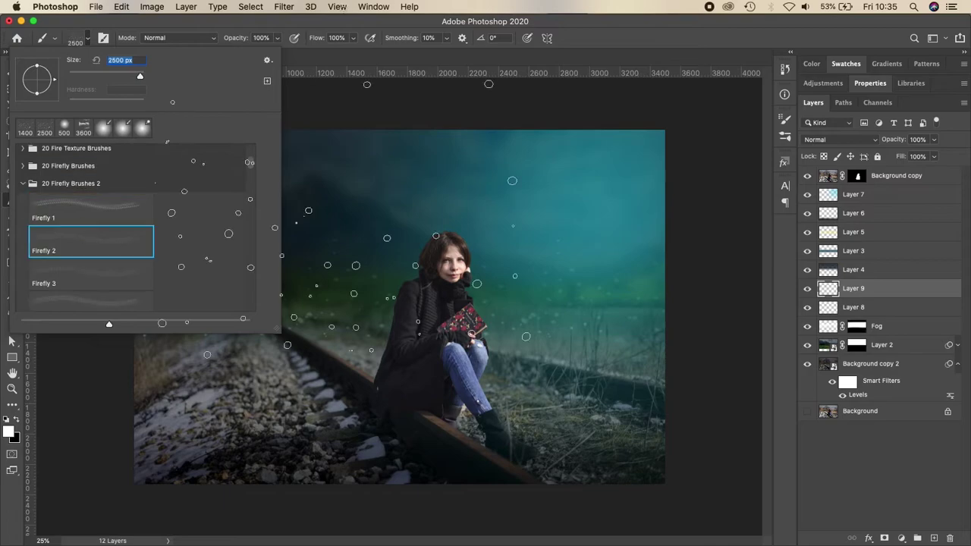
{"action": "key", "text": "period"}
{"action": "key", "text": "period"}
{"action": "key", "text": "period"}
{"action": "key", "text": "period"}
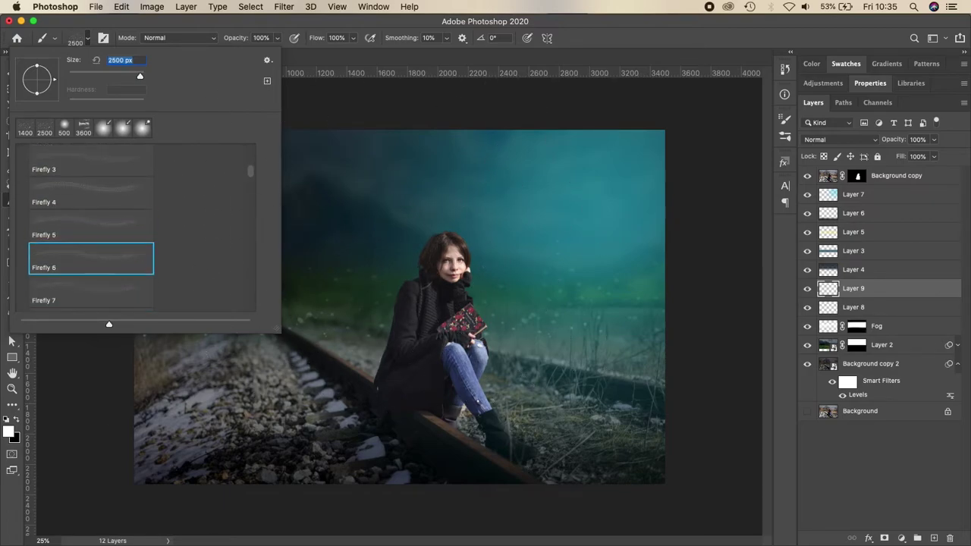
{"action": "key", "text": "period"}
{"action": "key", "text": "Return"}
{"action": "left_click", "coordinate": [422, 292]}
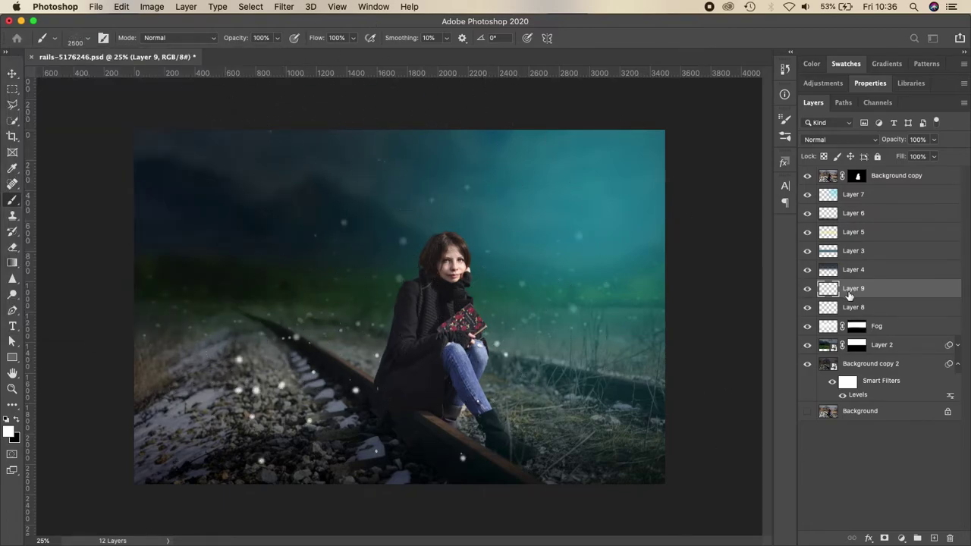
{"action": "key", "text": "ctrl+z"}
{"action": "key", "text": "comma"}
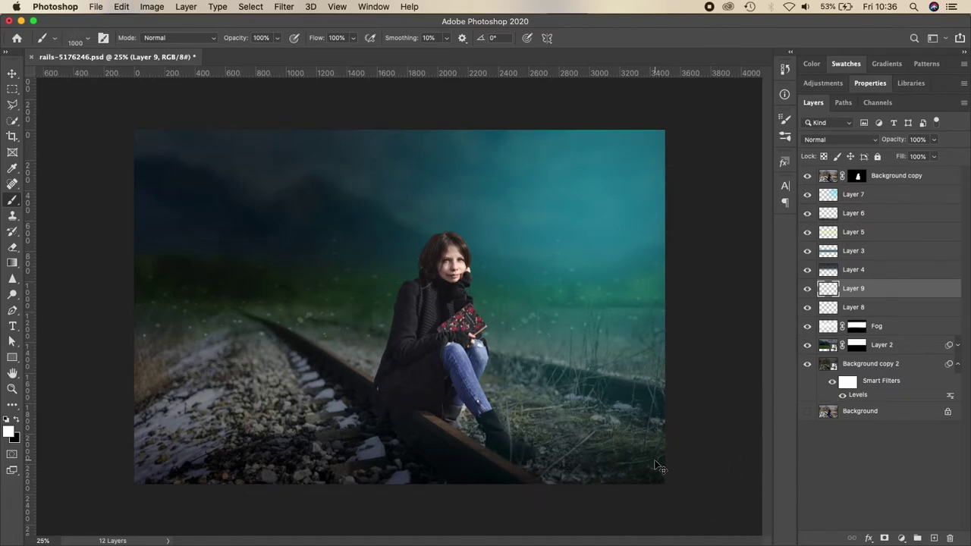
- Enable brush Scattering at 162% on Both Axes with a raised Count
{"action": "left_click", "coordinate": [87, 37]}
{"action": "left_click", "coordinate": [271, 46]}
{"action": "left_click", "coordinate": [104, 38]}
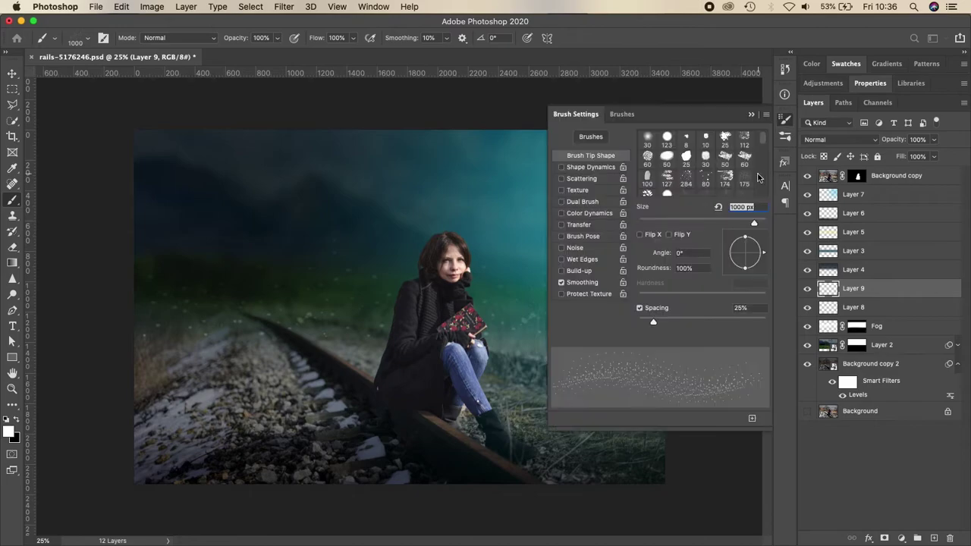
{"action": "left_click", "coordinate": [585, 179]}
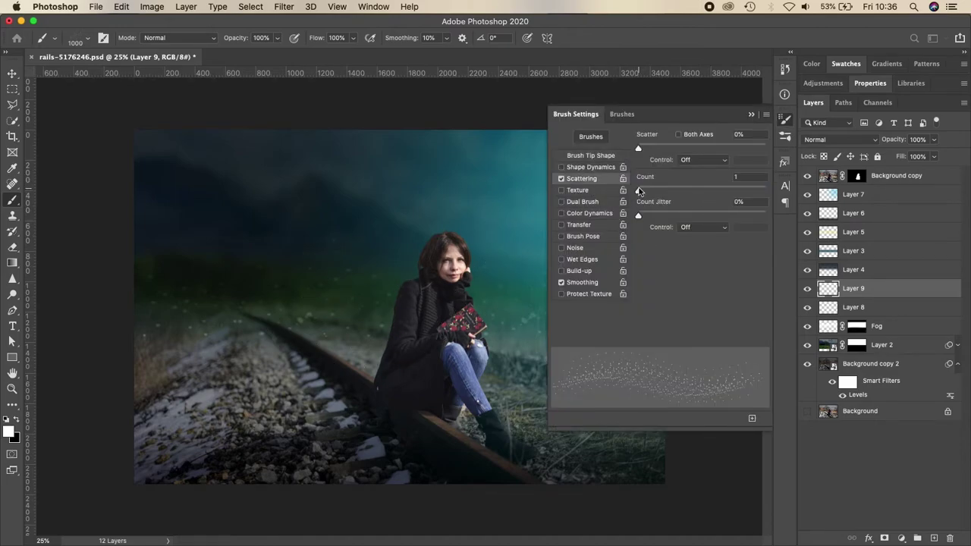
{"action": "left_click_drag", "start_coordinate": [641, 194], "coordinate": [691, 191]}
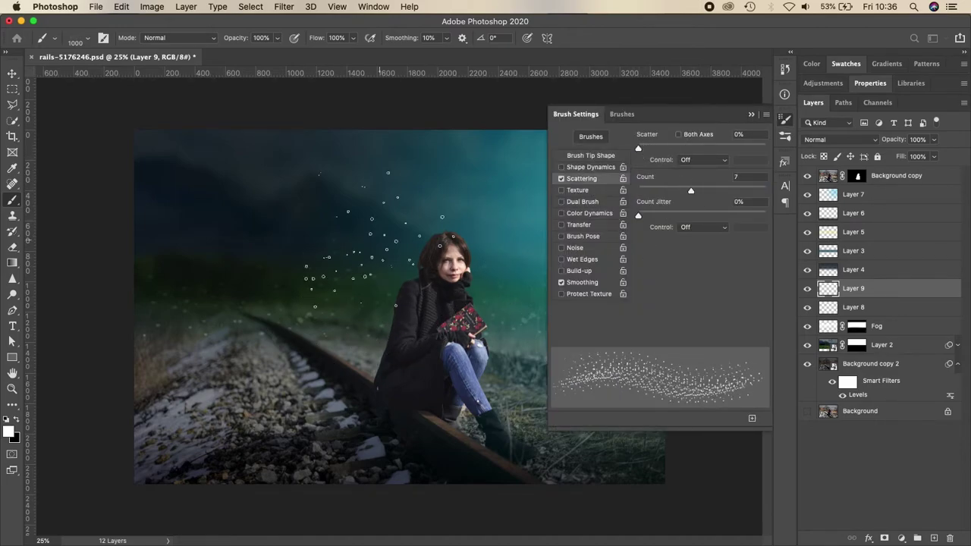
{"action": "mouse_move", "coordinate": [638, 150]}
{"action": "left_mouse_down"}
{"action": "mouse_move", "coordinate": [672, 149]}
{"action": "mouse_move", "coordinate": [659, 150]}
{"action": "left_mouse_up"}
{"action": "left_click", "coordinate": [678, 135]}
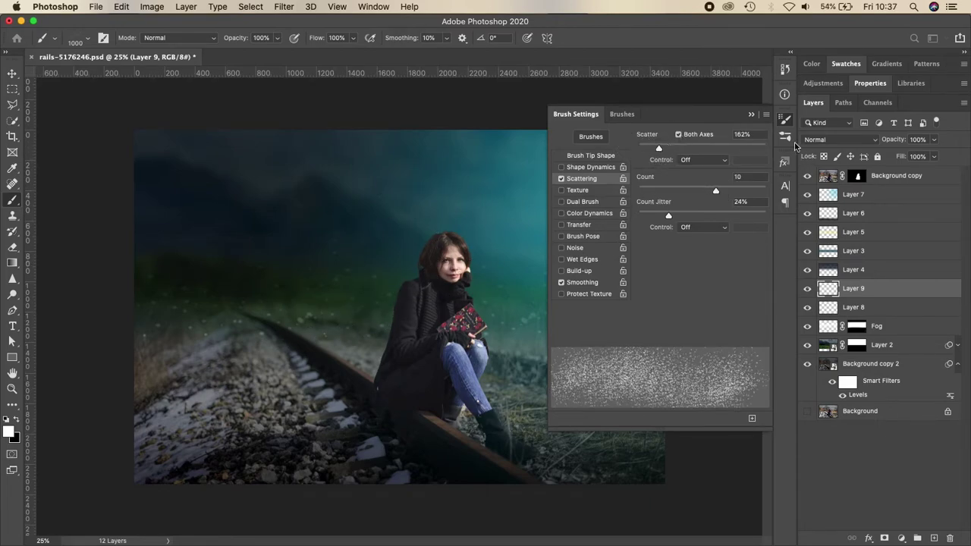
{"action": "left_click", "coordinate": [786, 119]}
- Paint snow dots over the woman and rails at 2100 px and add a layer mask
{"action": "key", "text": "bracketright"}
{"action": "left_click_drag", "start_coordinate": [672, 346], "coordinate": [728, 394]}
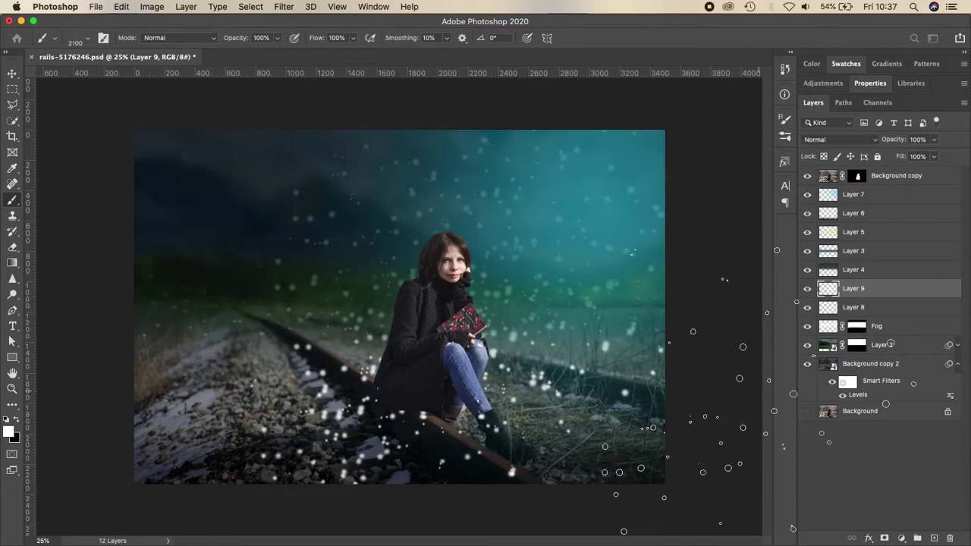
{"action": "left_click", "coordinate": [885, 538]}
- Reset the brush and mask out the snow specks in the upper sky with black
{"action": "right_click", "coordinate": [42, 38]}
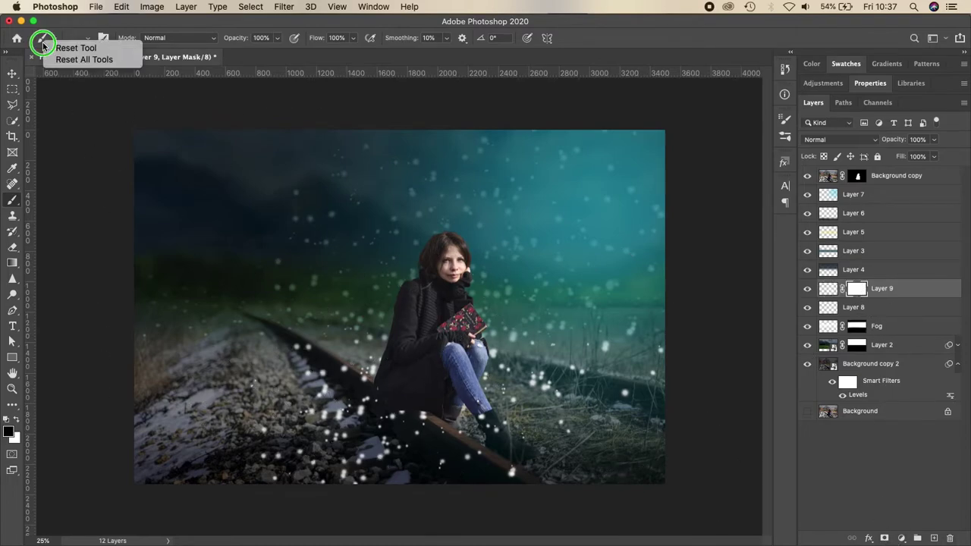
{"action": "left_click", "coordinate": [73, 36]}
{"action": "key", "text": "x"}
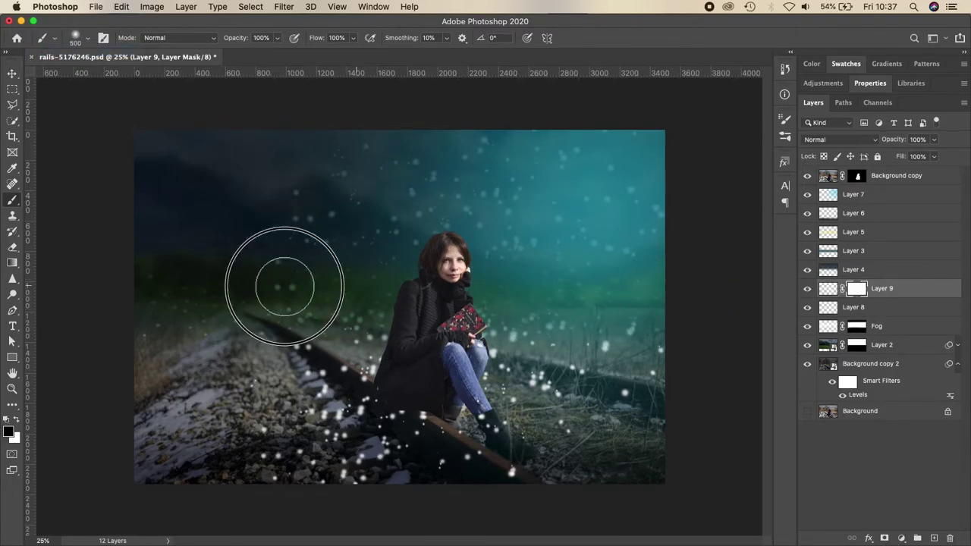
{"action": "left_click_drag", "start_coordinate": [609, 304], "coordinate": [624, 235]}
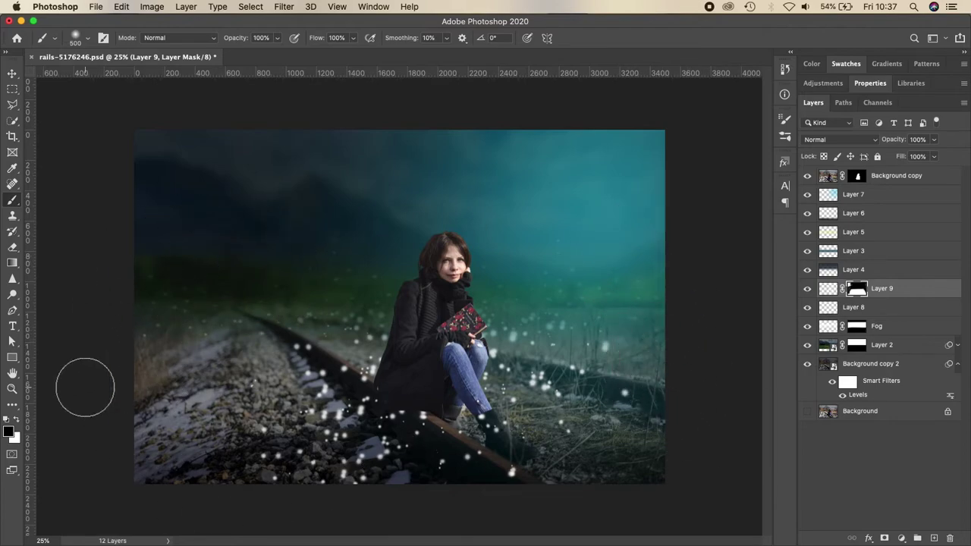
- Move Layer 9 to the top of the stack and rotate its snow about 23 degrees over the woman
{"action": "key", "text": "ctrl+t"}
{"action": "left_click_drag", "start_coordinate": [428, 420], "coordinate": [444, 390]}
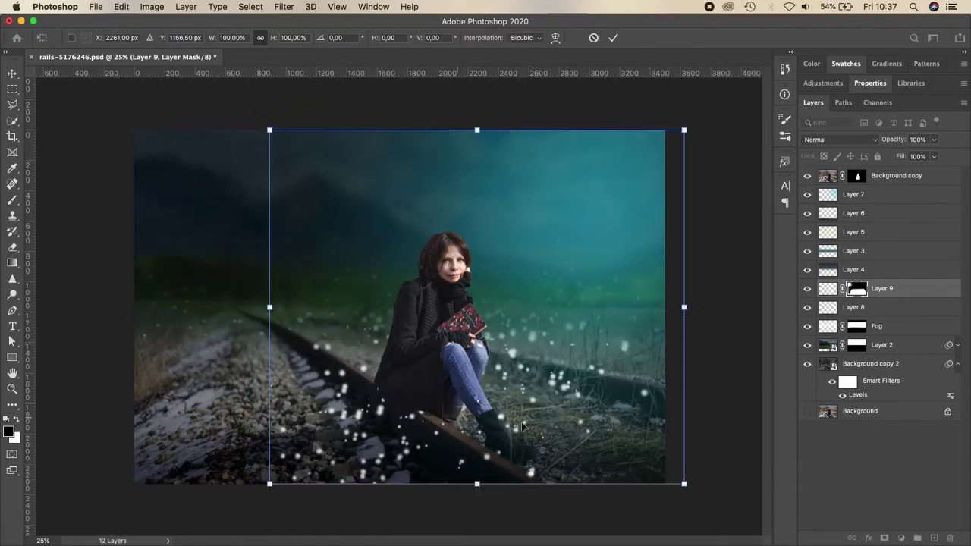
{"action": "key", "text": "Return"}
{"action": "left_click_drag", "start_coordinate": [828, 288], "coordinate": [850, 170]}
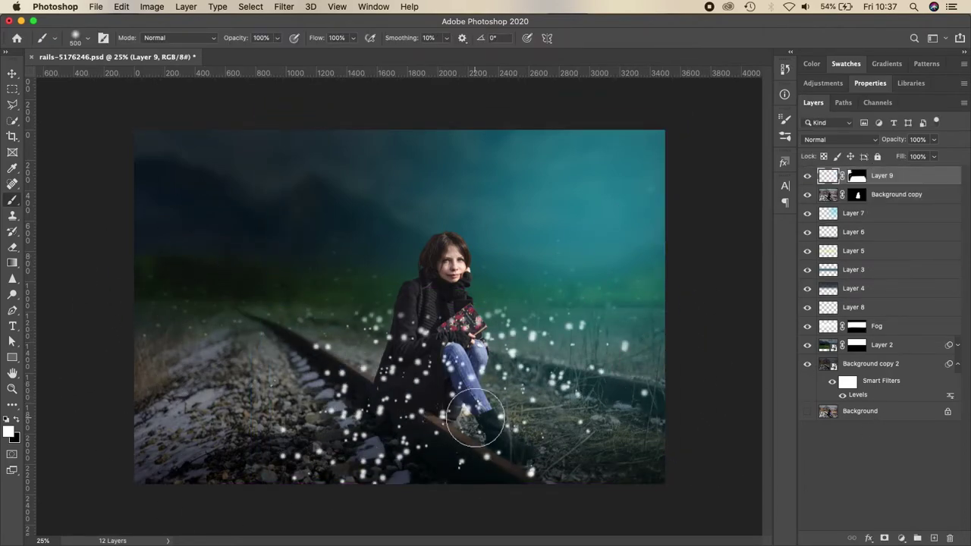
{"action": "key", "text": "ctrl+t"}
{"action": "mouse_move", "coordinate": [583, 306]}
{"action": "left_mouse_down"}
{"action": "mouse_move", "coordinate": [481, 268]}
{"action": "mouse_move", "coordinate": [549, 281]}
{"action": "left_mouse_up"}
{"action": "left_click_drag", "start_coordinate": [659, 105], "coordinate": [692, 211]}
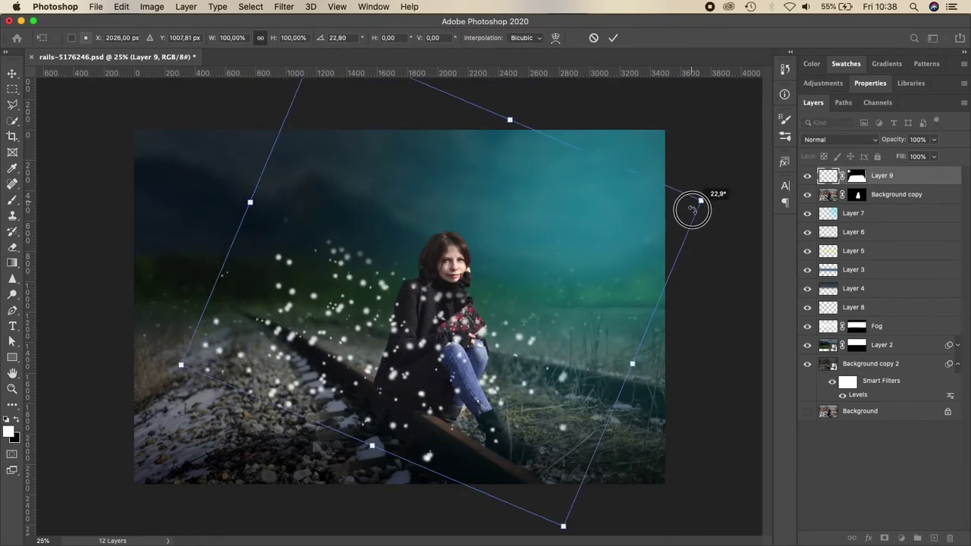
{"action": "mouse_move", "coordinate": [385, 329]}
{"action": "left_mouse_down"}
{"action": "mouse_move", "coordinate": [433, 336]}
{"action": "mouse_move", "coordinate": [486, 364]}
{"action": "left_mouse_up"}
{"action": "key", "text": "Return"}
- Set Layer 9 to Overlay at 58% and Layer 8 to Soft Light at 83% opacity
{"action": "key", "text": "b"}
{"action": "key", "text": "v"}
{"action": "left_click", "coordinate": [839, 139]}
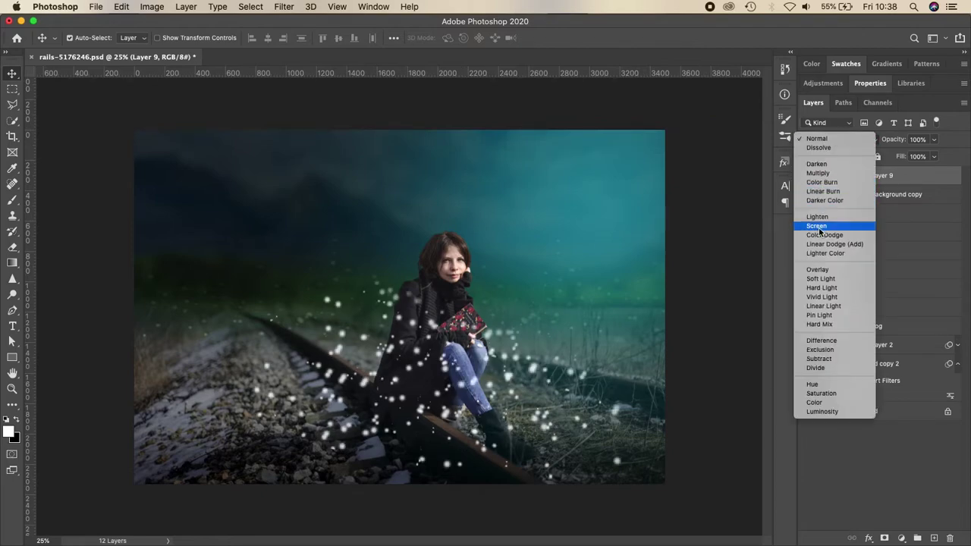
{"action": "left_click", "coordinate": [819, 269]}
{"action": "left_click", "coordinate": [854, 307]}
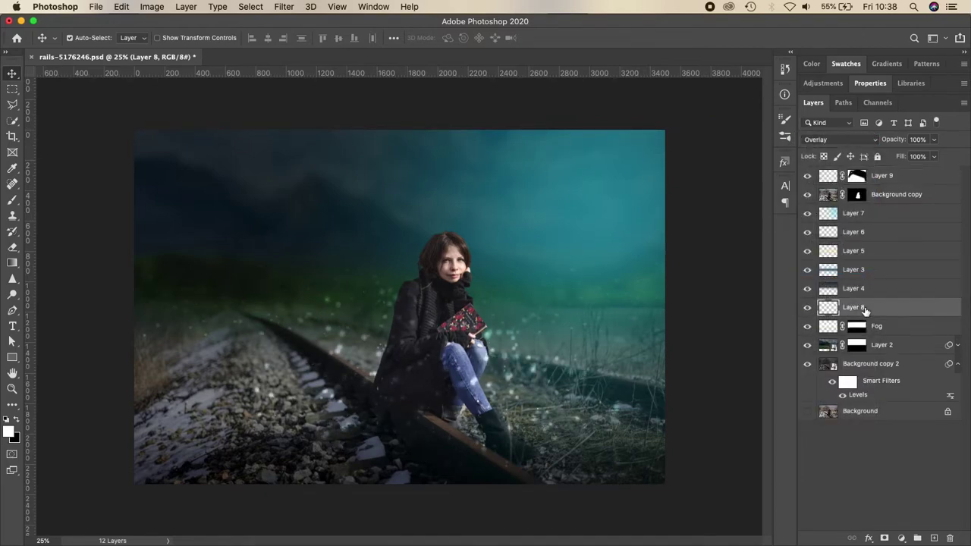
{"action": "left_click", "coordinate": [838, 140]}
{"action": "left_click", "coordinate": [831, 156]}
{"action": "left_click_drag", "start_coordinate": [934, 139], "coordinate": [898, 154]}
{"action": "left_click", "coordinate": [881, 175]}
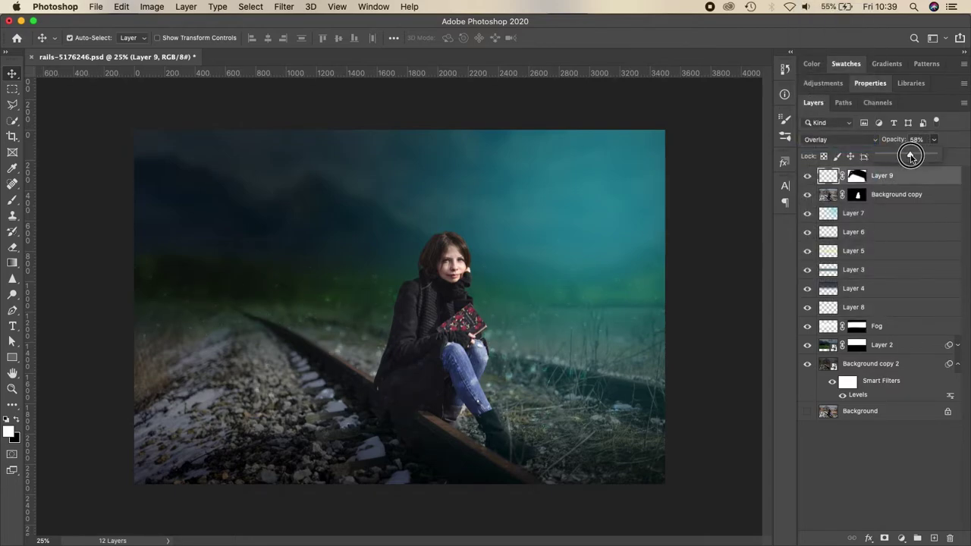
- Nudge the Background copy's midtones slightly toward cyan with Color Balance
{"action": "key", "text": "super+plus"}
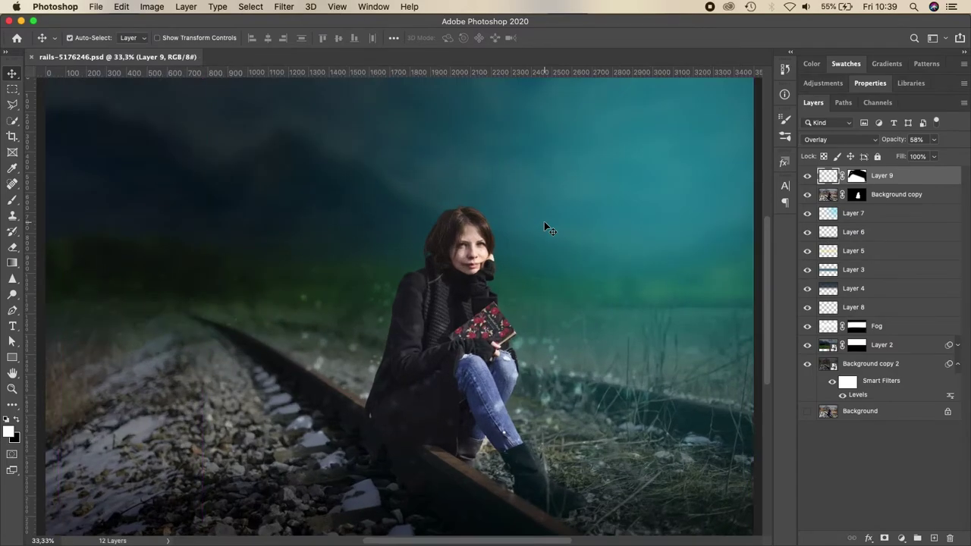
{"action": "left_click", "coordinate": [889, 194]}
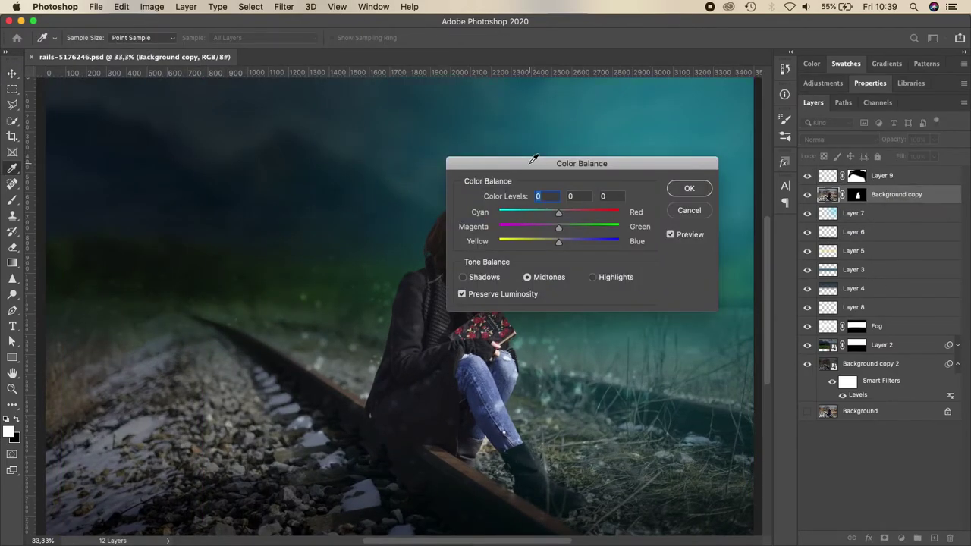
{"action": "left_click_drag", "start_coordinate": [539, 163], "coordinate": [662, 113]}
{"action": "left_click_drag", "start_coordinate": [682, 162], "coordinate": [675, 162]}
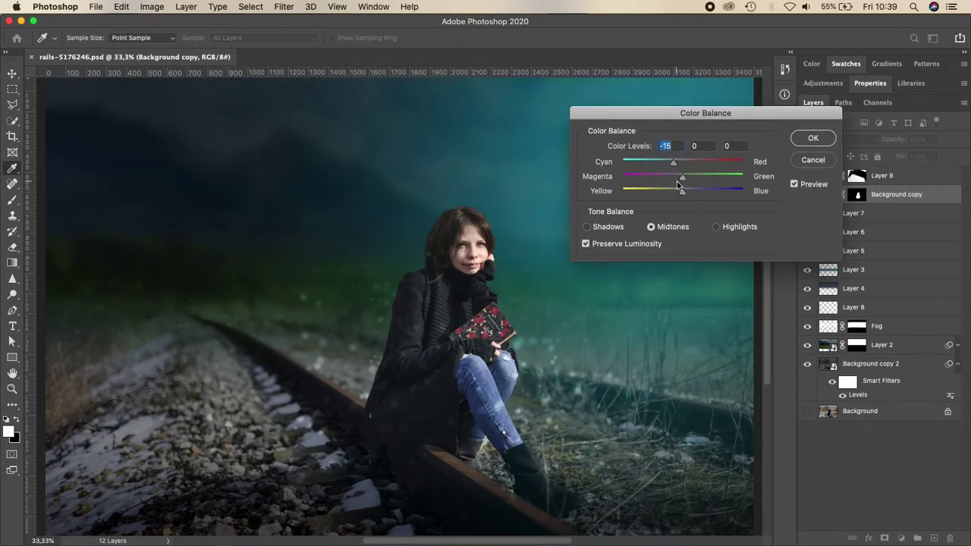
{"action": "left_click", "coordinate": [813, 139]}
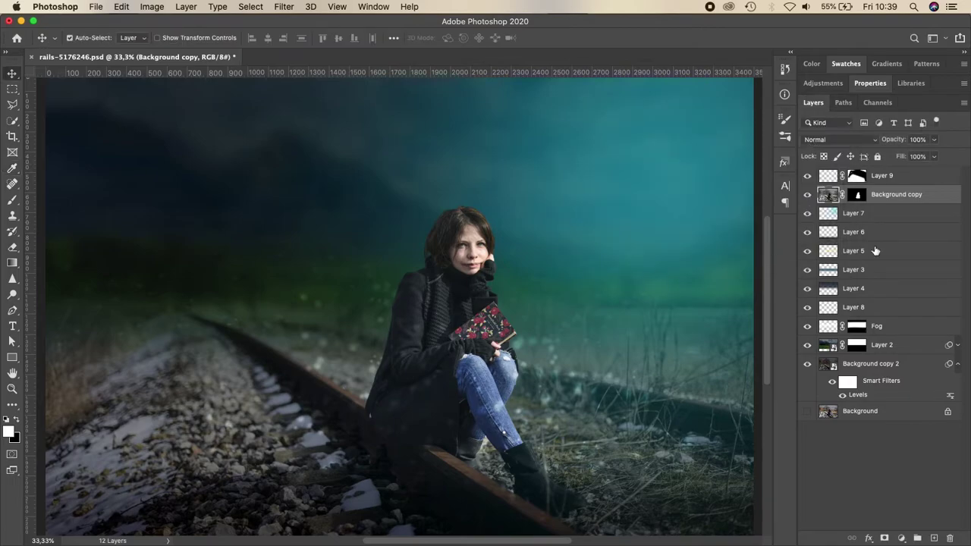
- Duplicate Background copy as a smart object with a Color Balance filter (-22, +14, +18)
{"action": "key", "text": "cmd+j"}
{"action": "right_click", "coordinate": [870, 198]}
{"action": "left_click", "coordinate": [870, 182]}
{"action": "key", "text": "cmd+b"}
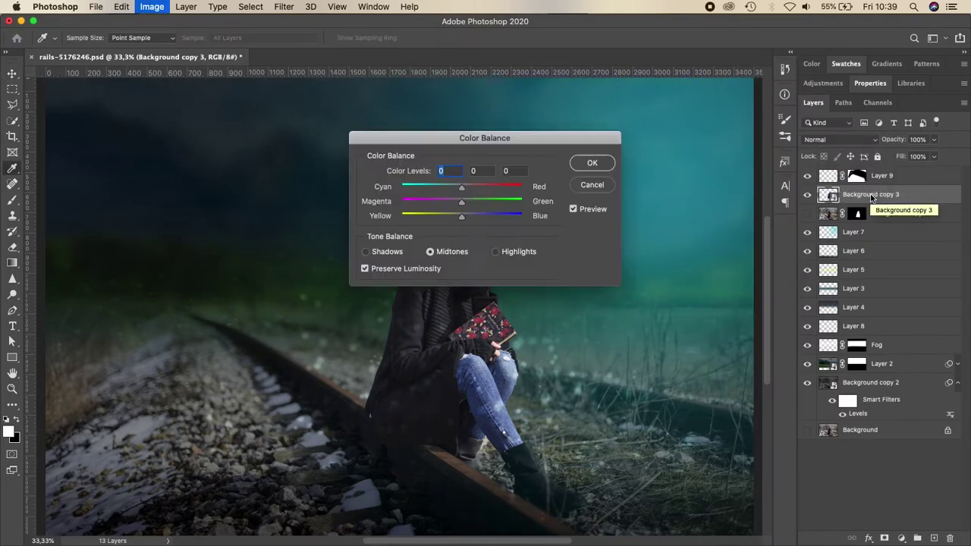
{"action": "left_click_drag", "start_coordinate": [524, 150], "coordinate": [746, 130]}
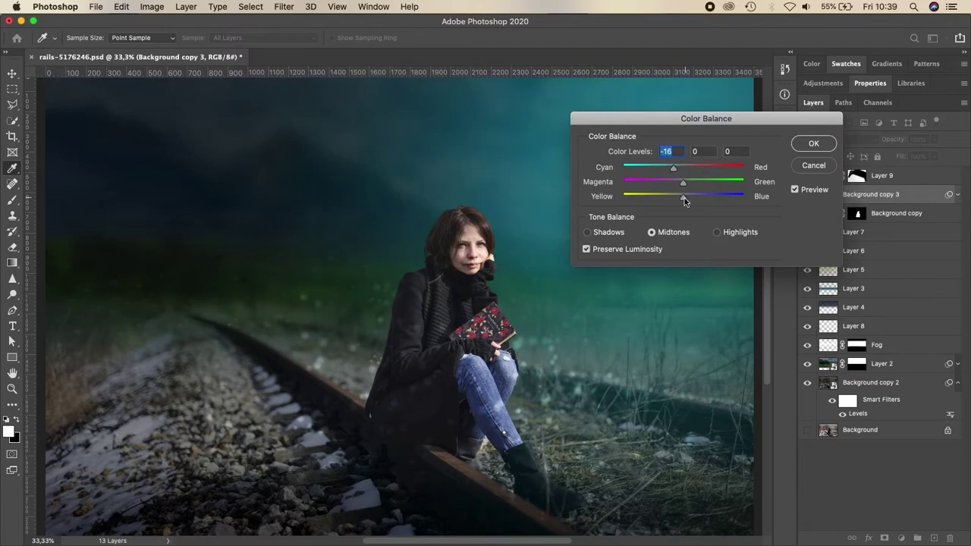
{"action": "mouse_move", "coordinate": [685, 201]}
{"action": "left_mouse_down"}
{"action": "mouse_move", "coordinate": [707, 201]}
{"action": "mouse_move", "coordinate": [659, 170]}
{"action": "left_mouse_up"}
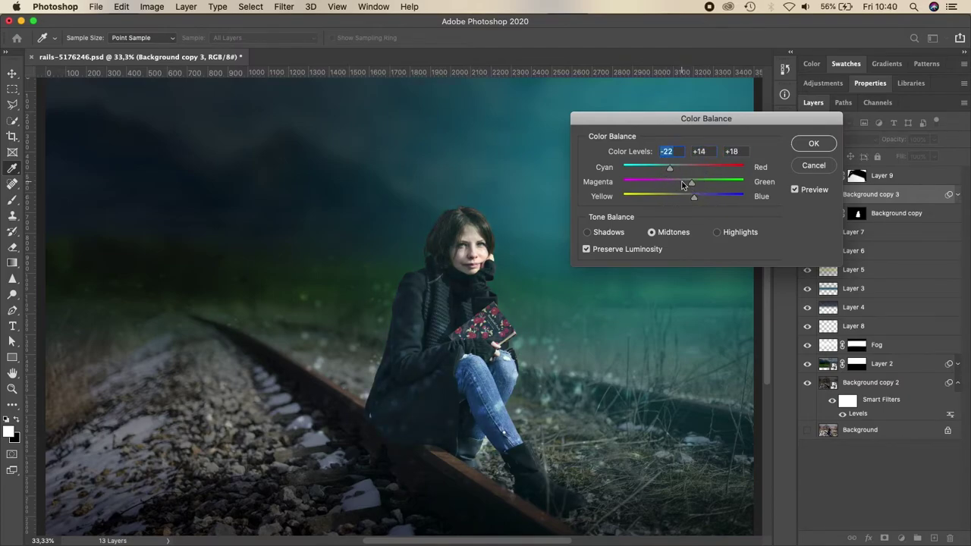
{"action": "left_click", "coordinate": [817, 145]}
- Add a Levels smart filter that slightly lowers the output white
{"action": "key", "text": "ctrl+l"}
{"action": "left_click_drag", "start_coordinate": [468, 113], "coordinate": [631, 114]}
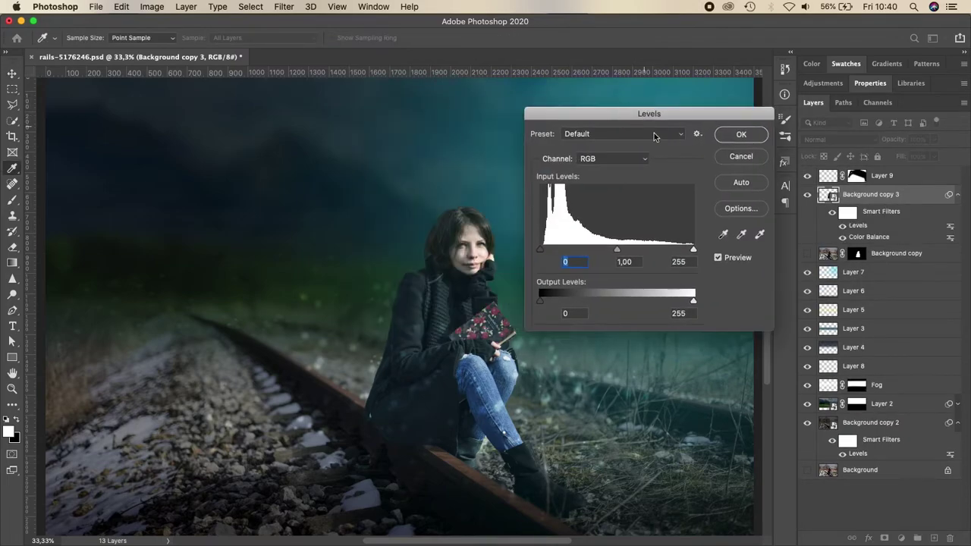
{"action": "left_click_drag", "start_coordinate": [694, 300], "coordinate": [657, 303]}
{"action": "left_click", "coordinate": [740, 135]}
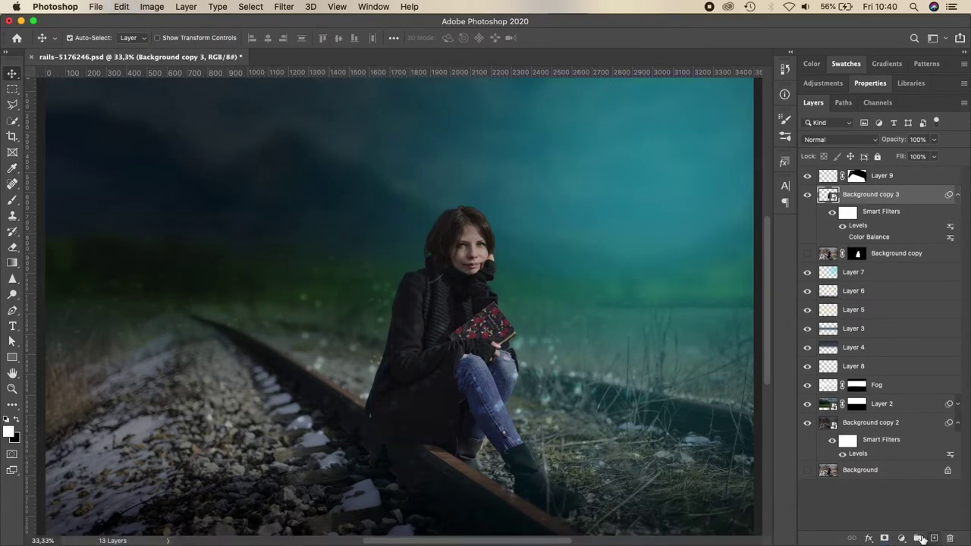
{"action": "left_click", "coordinate": [901, 538]}
- Add a Color Balance 1 adjustment layer clipped to Background copy 3
{"action": "left_click", "coordinate": [875, 391]}
{"action": "left_click", "coordinate": [879, 362]}
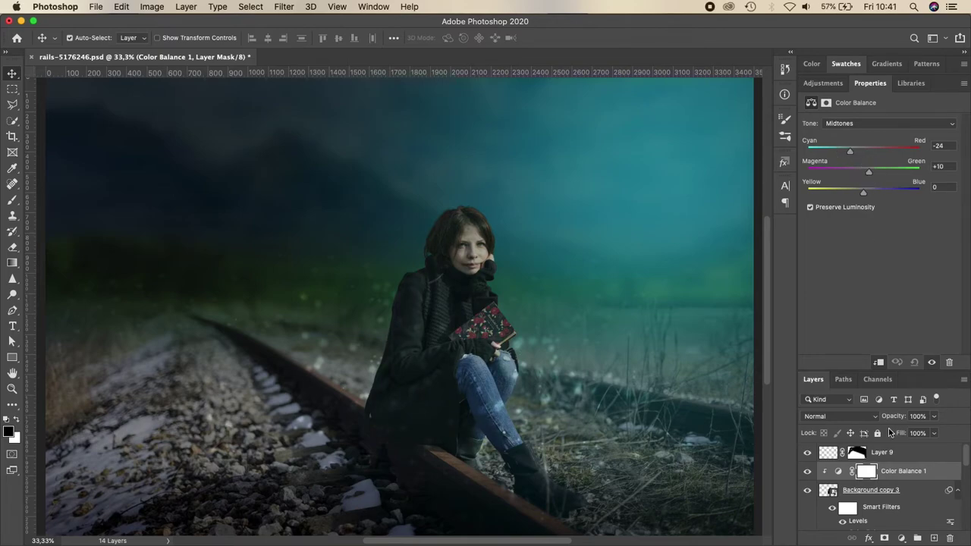
{"action": "left_click_drag", "start_coordinate": [884, 481], "coordinate": [926, 492]}
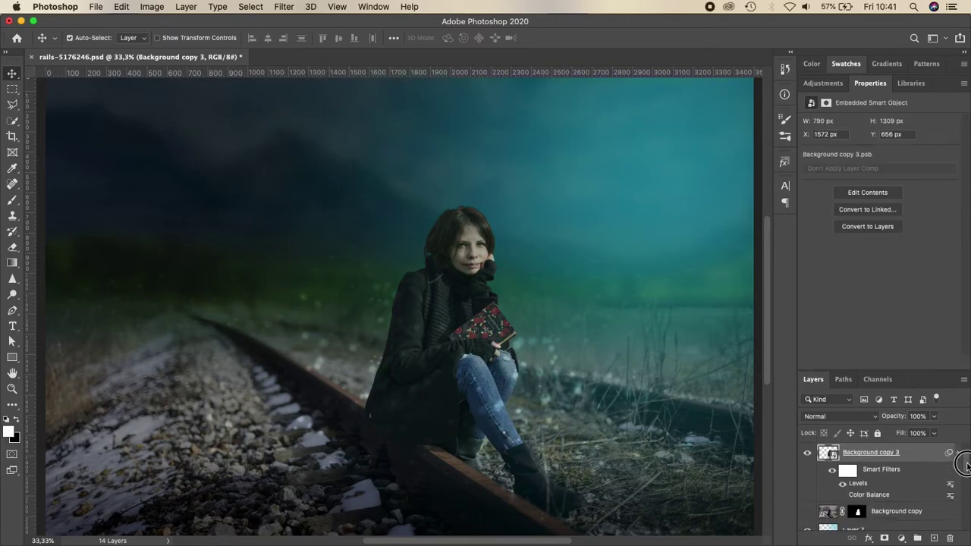
{"action": "key", "text": "ctrl+z"}
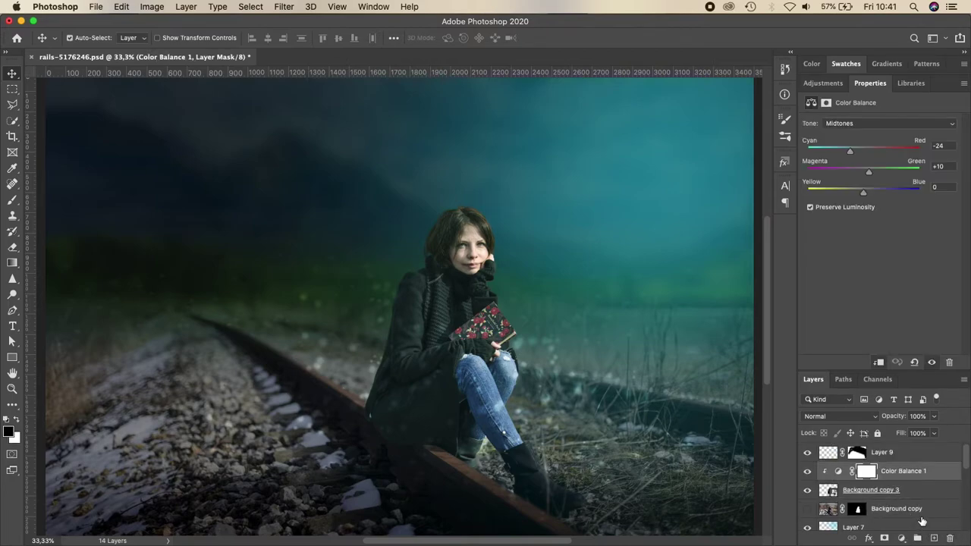
{"action": "key", "text": "ctrl+l"}
{"action": "key", "text": "Escape"}
- Add a Levels 1 adjustment layer with output white lowered to 128
{"action": "left_click", "coordinate": [901, 538]}
{"action": "left_click", "coordinate": [880, 357]}
{"action": "mouse_move", "coordinate": [954, 247]}
{"action": "left_mouse_down"}
{"action": "mouse_move", "coordinate": [878, 249]}
{"action": "mouse_move", "coordinate": [886, 251]}
{"action": "left_mouse_up"}
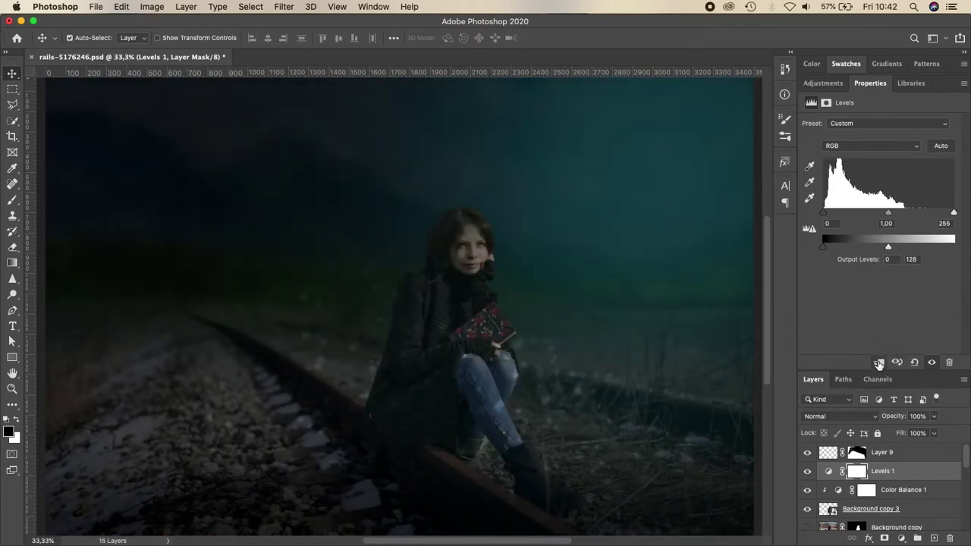
{"action": "left_click", "coordinate": [879, 362]}
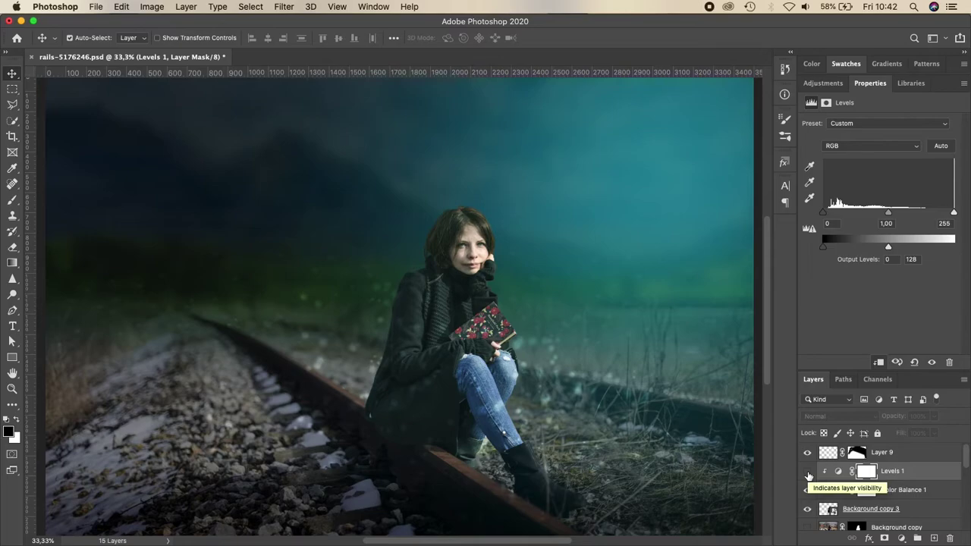
{"action": "left_click", "coordinate": [808, 480], "text": "alt"}
- Paint the Levels 1 mask at 47% brush opacity to keep the woman brighter
{"action": "key", "text": "super+equal"}
{"action": "left_click", "coordinate": [857, 471]}
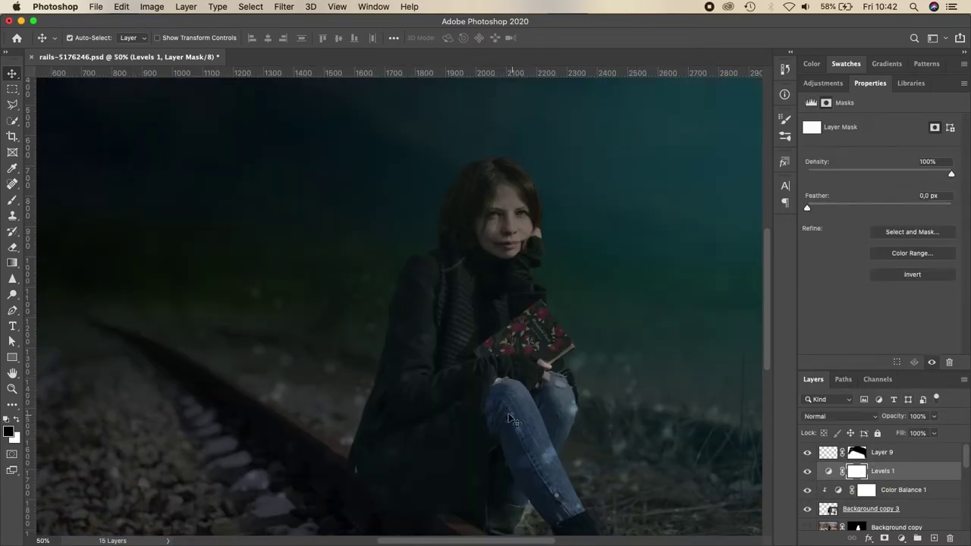
{"action": "key", "text": "b"}
{"action": "left_click_drag", "start_coordinate": [279, 56], "coordinate": [250, 55]}
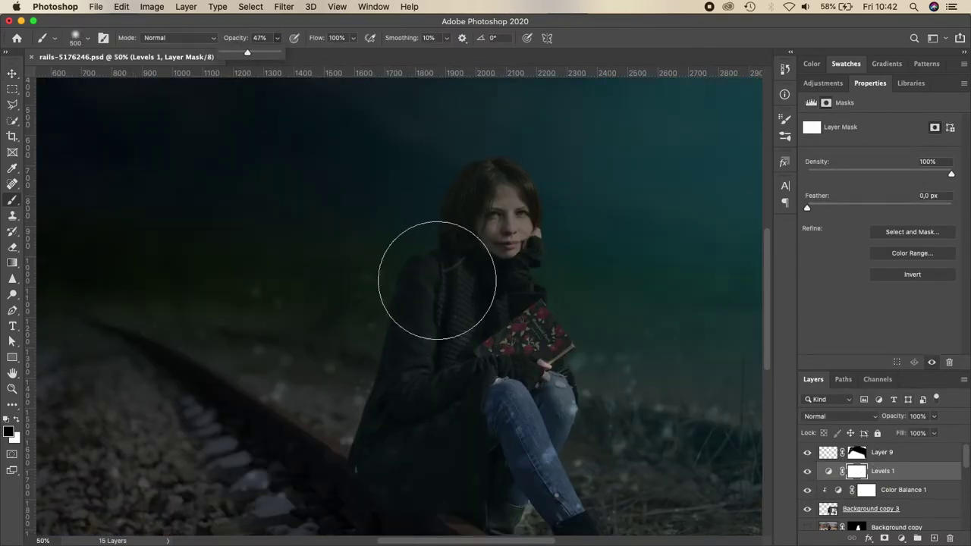
{"action": "left_click_drag", "start_coordinate": [422, 278], "coordinate": [521, 405]}
{"action": "scroll", "coordinate": [523, 364], "scroll_direction": "down", "scroll_amount": 3}
{"action": "left_click_drag", "start_coordinate": [527, 330], "coordinate": [640, 488]}
{"action": "scroll", "coordinate": [639, 488], "scroll_direction": "up", "scroll_amount": 5}
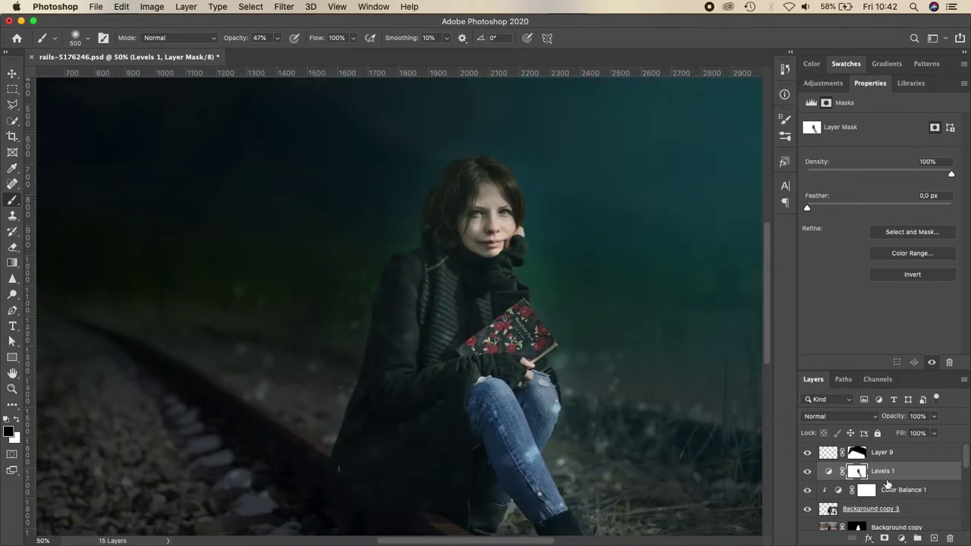
- Clip Levels 1 back to the subject and recentre the view on the woman
{"action": "left_click", "coordinate": [889, 481]}
{"action": "scroll", "coordinate": [624, 325], "scroll_direction": "down", "scroll_amount": 5}
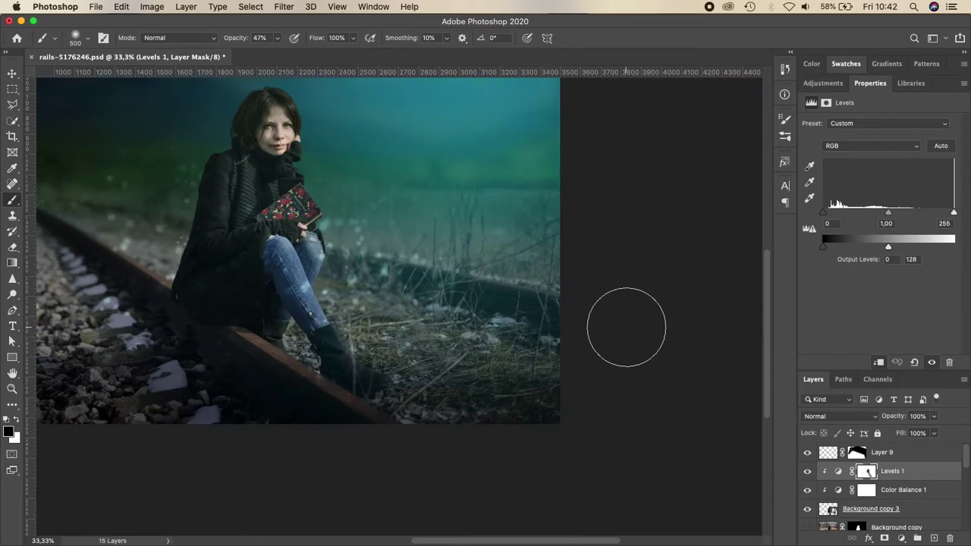
{"action": "scroll", "coordinate": [596, 357], "scroll_direction": "up", "scroll_amount": 5}
{"action": "left_click_drag", "start_coordinate": [596, 357], "coordinate": [517, 325]}
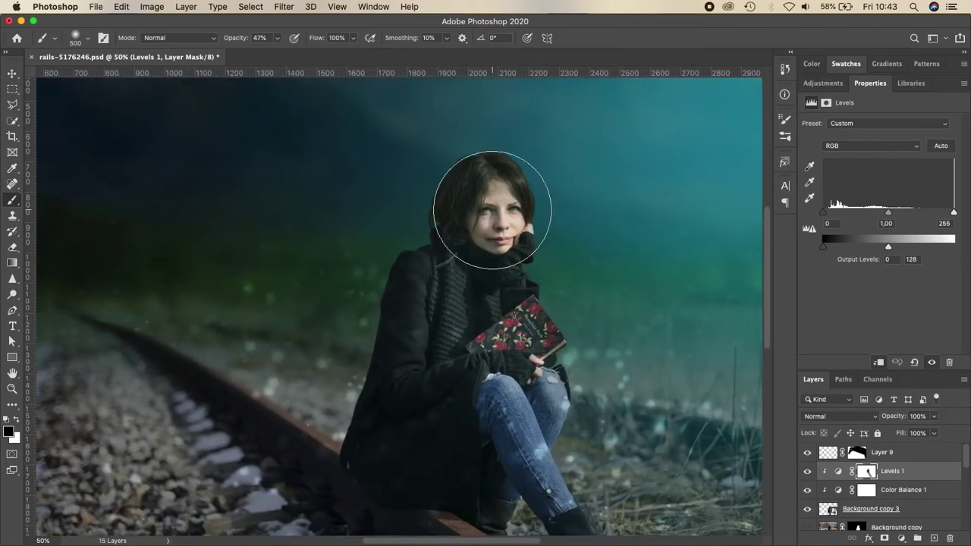
{"action": "scroll", "coordinate": [481, 303], "scroll_direction": "down", "scroll_amount": 5}
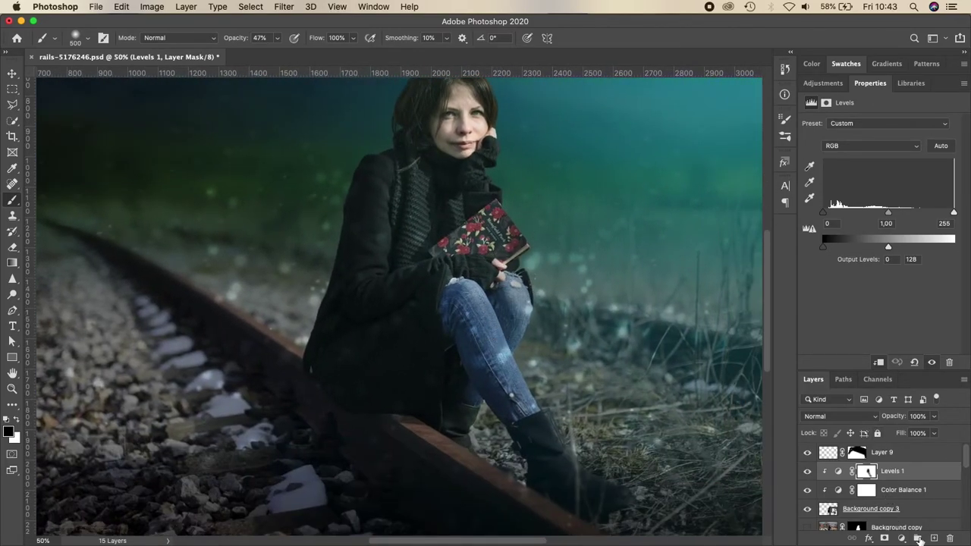
- Add a Layer 10 clipped to the layer below and pick a bright cyan colour
{"action": "left_click", "coordinate": [934, 539]}
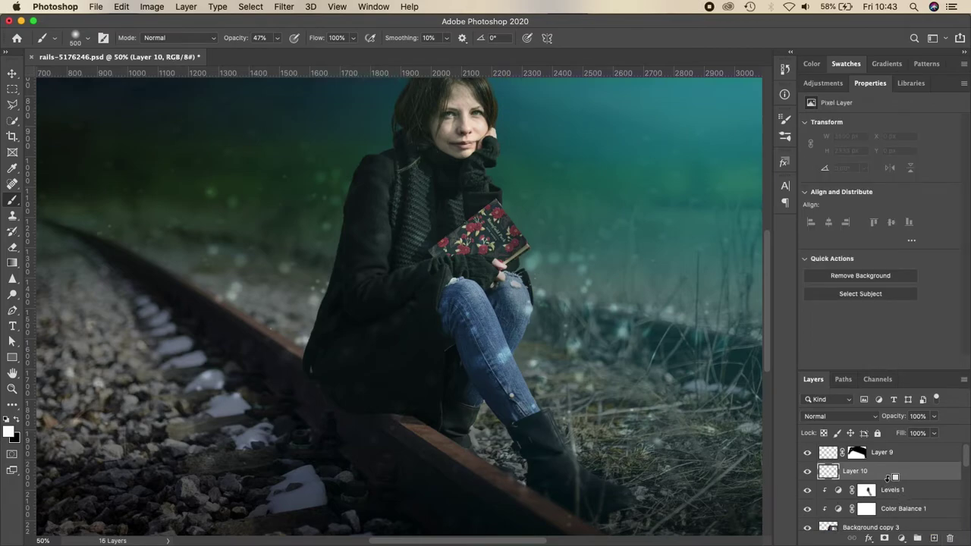
{"action": "left_click", "coordinate": [888, 477], "text": "alt"}
{"action": "left_click", "coordinate": [9, 431]}
{"action": "left_click", "coordinate": [820, 265]}
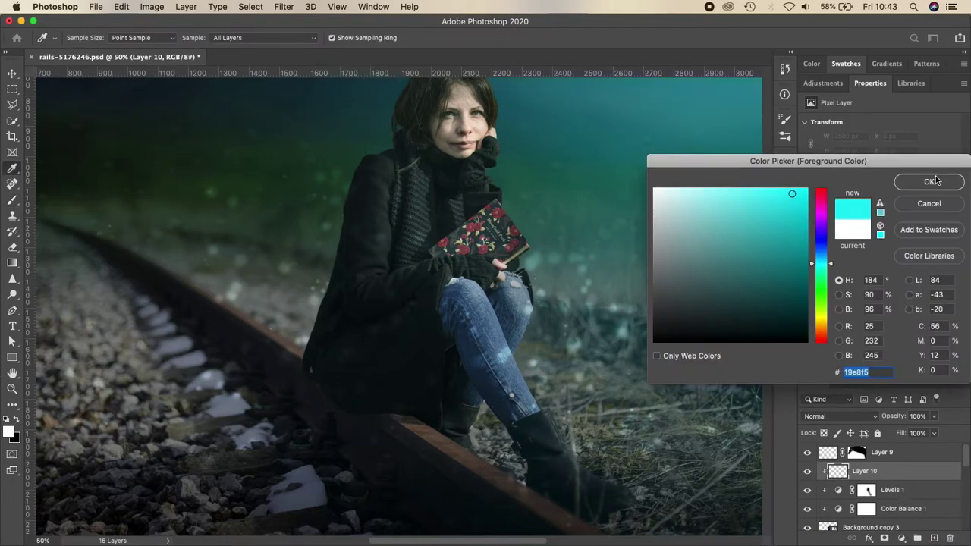
{"action": "key", "text": "Return"}
{"action": "key", "text": "b"}
- Paint faint cyan at 22% opacity over the woman's scarf, face, hands, jeans and boots
{"action": "left_click_drag", "start_coordinate": [478, 289], "coordinate": [528, 413]}
{"action": "key", "text": "ctrl+z"}
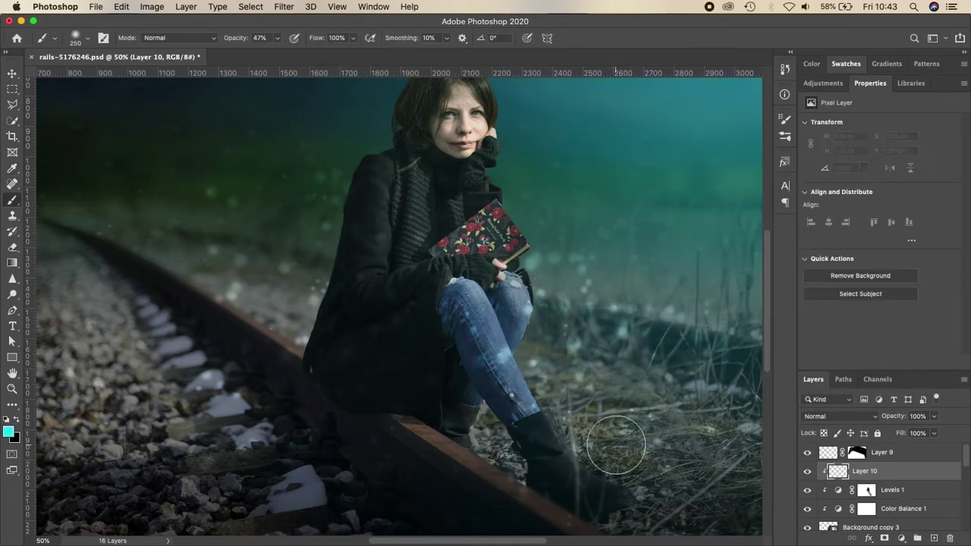
{"action": "key", "text": "2"}
{"action": "key", "text": "2"}
{"action": "left_click_drag", "start_coordinate": [377, 203], "coordinate": [431, 261]}
{"action": "left_click_drag", "start_coordinate": [459, 163], "coordinate": [493, 193]}
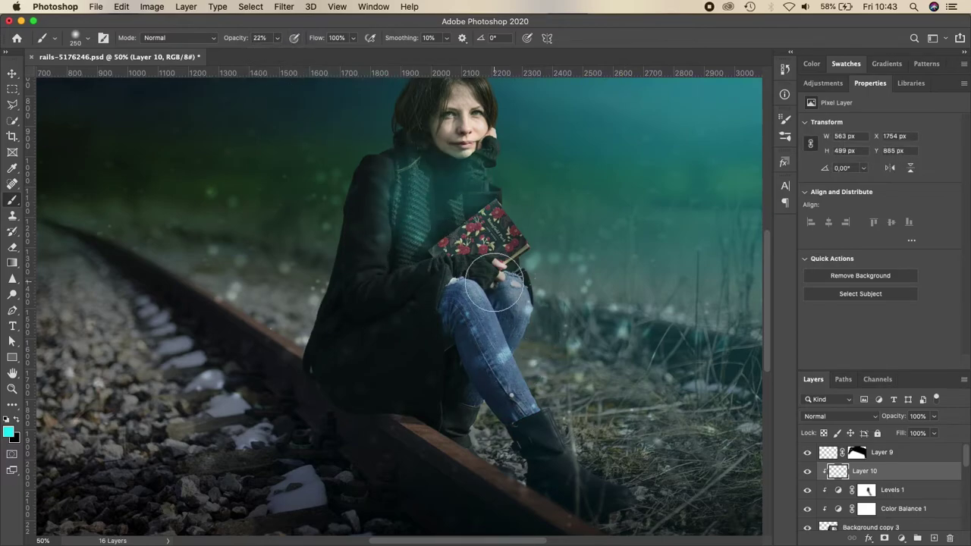
{"action": "scroll", "coordinate": [477, 119], "scroll_direction": "up", "scroll_amount": 2}
{"action": "left_click_drag", "start_coordinate": [425, 151], "coordinate": [485, 220]}
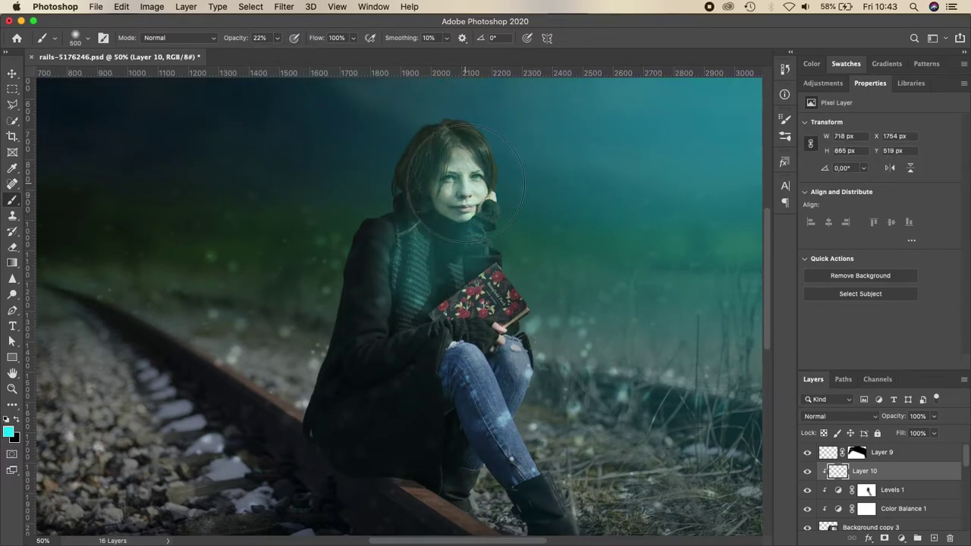
{"action": "key", "text": "bracketright"}
{"action": "mouse_move", "coordinate": [455, 379]}
{"action": "left_mouse_down"}
{"action": "mouse_move", "coordinate": [490, 345]}
{"action": "mouse_move", "coordinate": [531, 496]}
{"action": "left_mouse_up"}
{"action": "scroll", "coordinate": [531, 497], "scroll_direction": "down", "scroll_amount": 3}
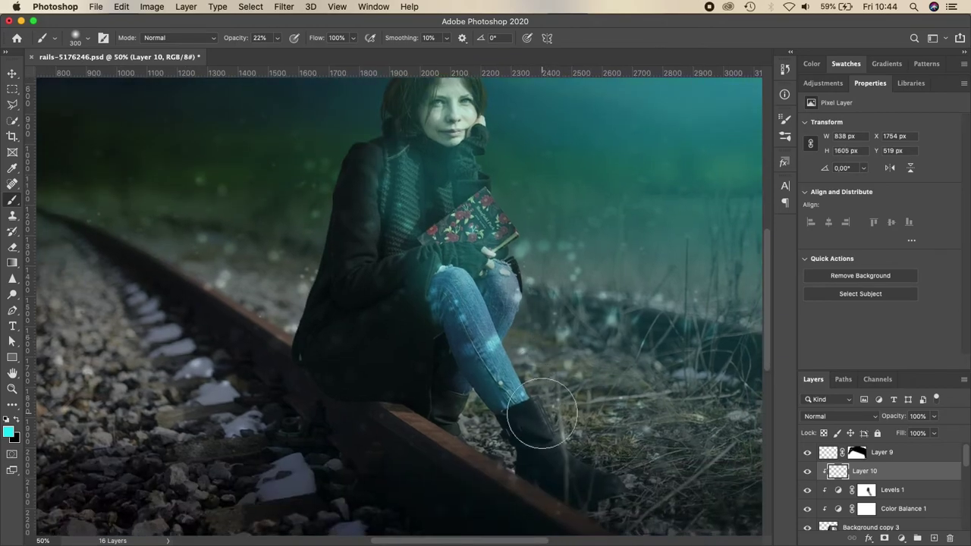
{"action": "left_click_drag", "start_coordinate": [486, 318], "coordinate": [585, 401]}
{"action": "scroll", "coordinate": [585, 401], "scroll_direction": "up", "scroll_amount": 3}
- Blend Layer 10 in Soft Light at 64% opacity
{"action": "left_click", "coordinate": [838, 415]}
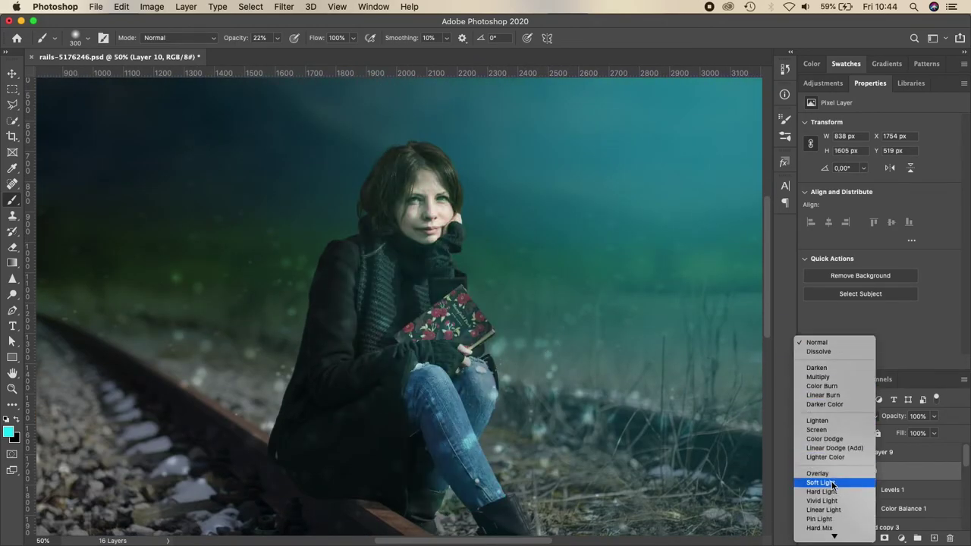
{"action": "left_click", "coordinate": [832, 484]}
{"action": "left_click_drag", "start_coordinate": [934, 416], "coordinate": [924, 433]}
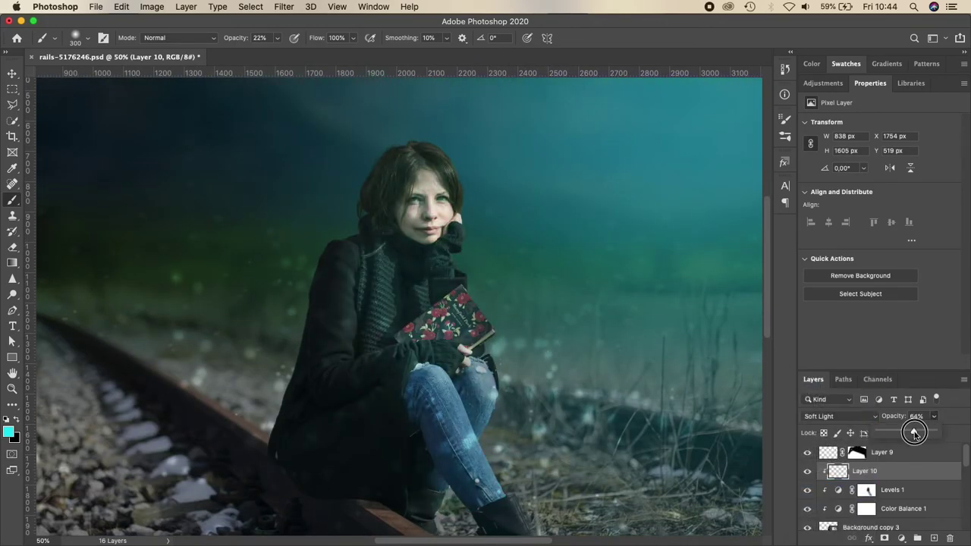
{"action": "scroll", "coordinate": [531, 284], "scroll_direction": "down", "scroll_amount": 3}
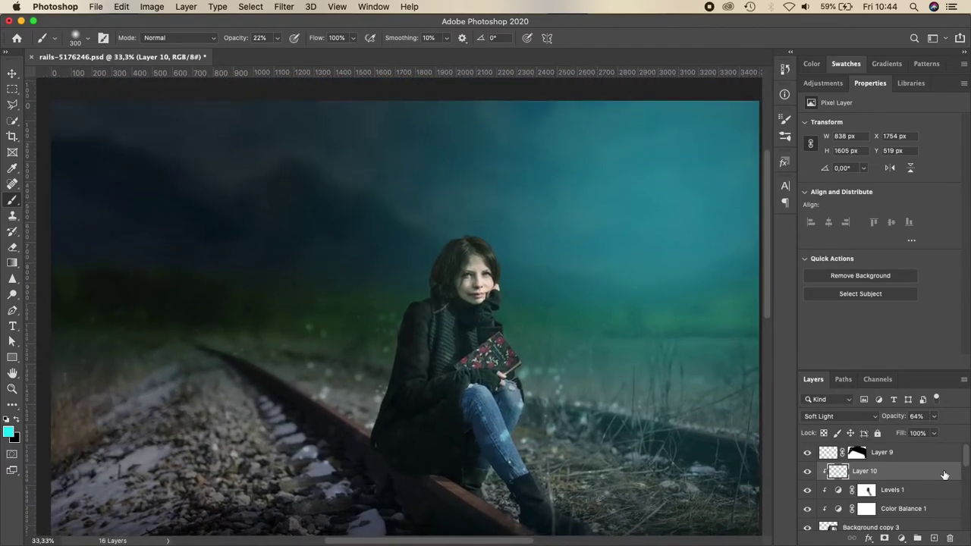
- Add a Levels adjustment above Background copy with output whites at 174
{"action": "scroll", "coordinate": [965, 463], "scroll_direction": "down", "scroll_amount": 3}
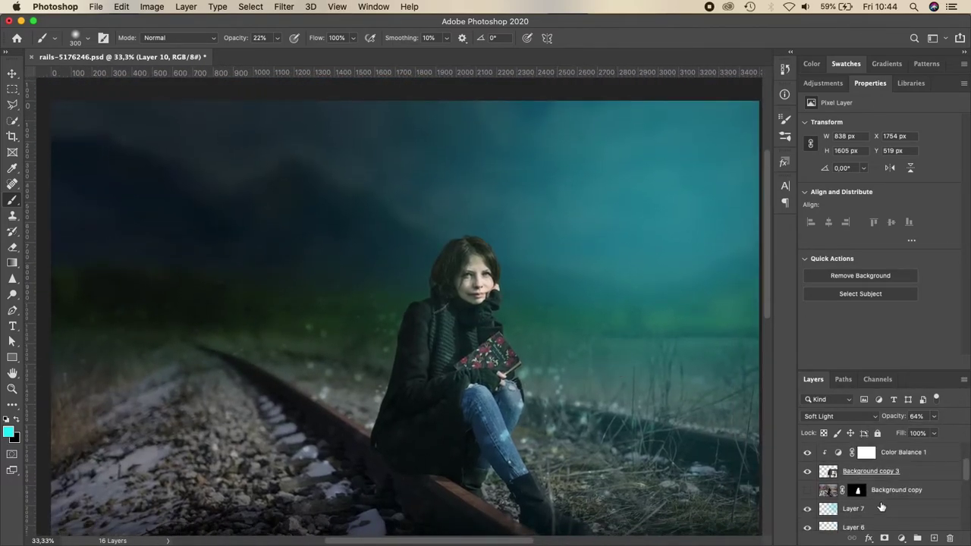
{"action": "left_click", "coordinate": [895, 489]}
{"action": "left_click", "coordinate": [935, 539]}
{"action": "key", "text": "ctrl+z"}
{"action": "left_click", "coordinate": [902, 539]}
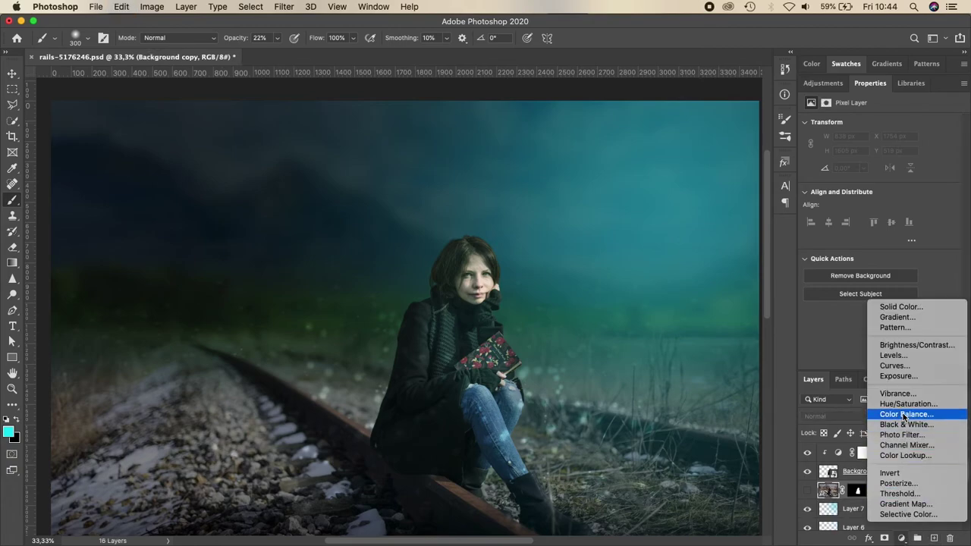
{"action": "left_click", "coordinate": [889, 354]}
{"action": "mouse_move", "coordinate": [955, 246]}
{"action": "left_mouse_down"}
{"action": "mouse_move", "coordinate": [890, 252]}
{"action": "mouse_move", "coordinate": [911, 250]}
{"action": "left_mouse_up"}
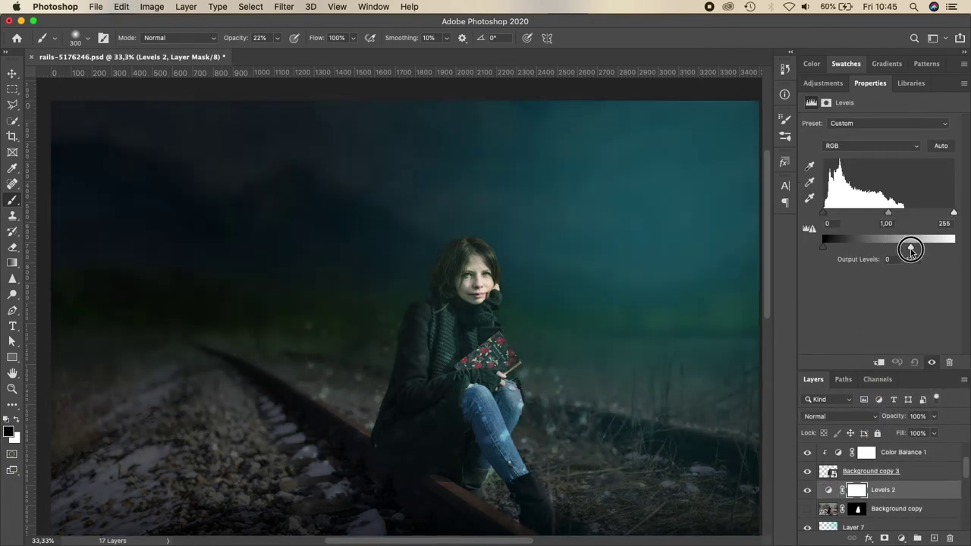
- Toggle Levels 1 and Color Balance 1 off and on to compare the look
{"action": "scroll", "coordinate": [966, 470], "scroll_direction": "up", "scroll_amount": 2}
{"action": "left_click", "coordinate": [807, 471]}
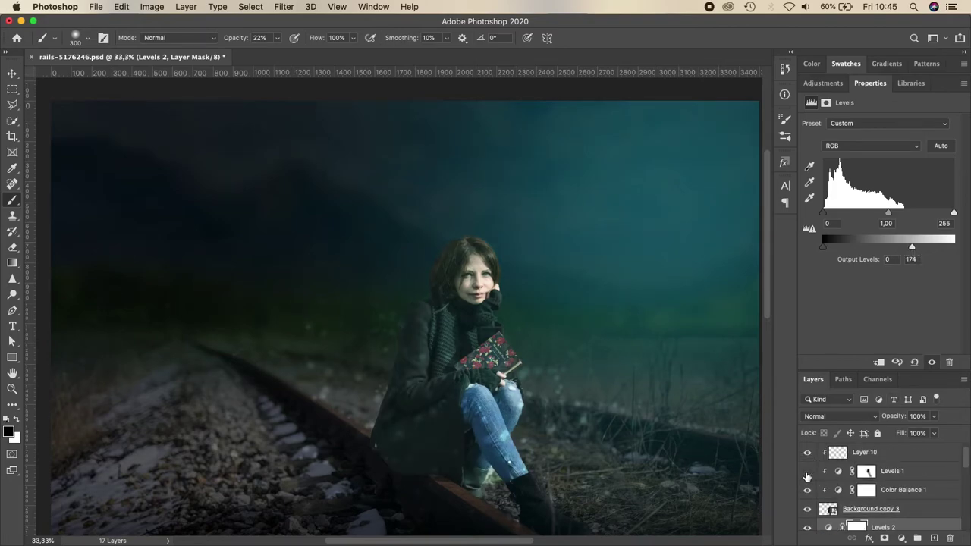
{"action": "left_click", "coordinate": [808, 471]}
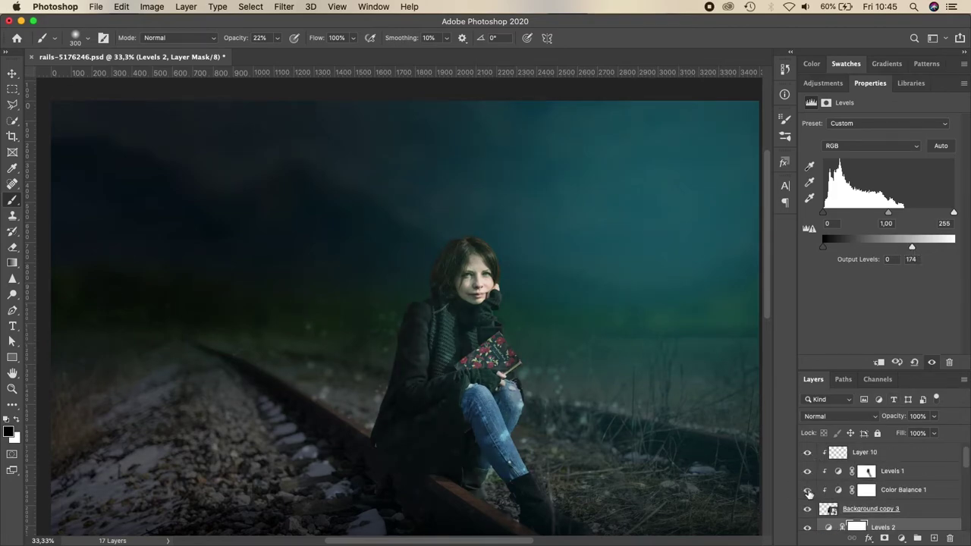
{"action": "left_click", "coordinate": [807, 490]}
{"action": "left_click", "coordinate": [807, 490]}
- Paint white on the Levels 1 mask over the woman's face to brighten it
{"action": "scroll", "coordinate": [878, 480], "scroll_direction": "up", "scroll_amount": 1}
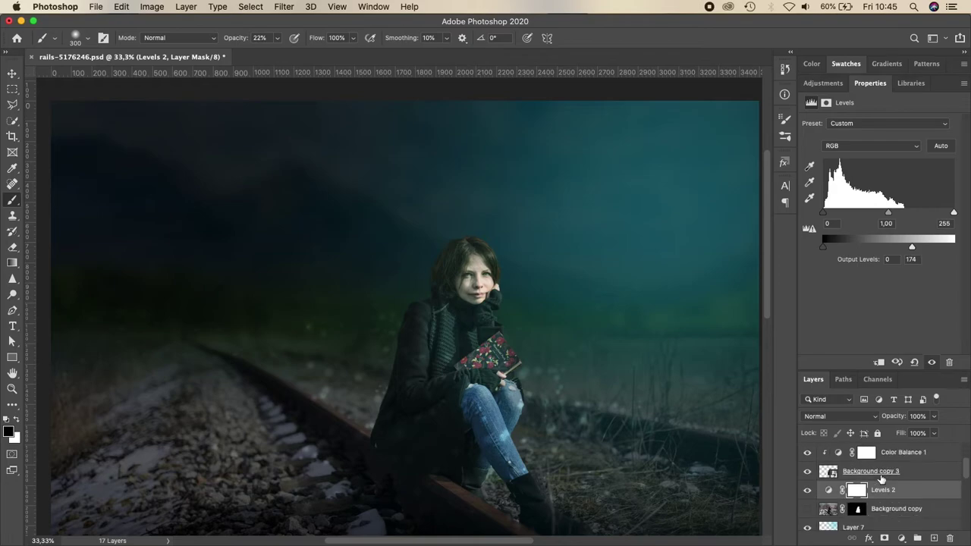
{"action": "key", "text": "super+plus"}
{"action": "left_click", "coordinate": [866, 490]}
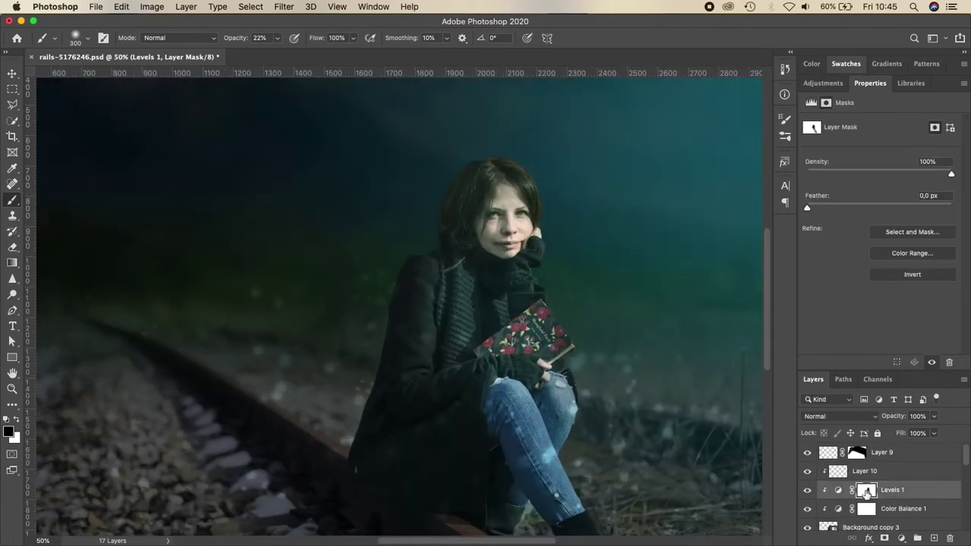
{"action": "key", "text": "x"}
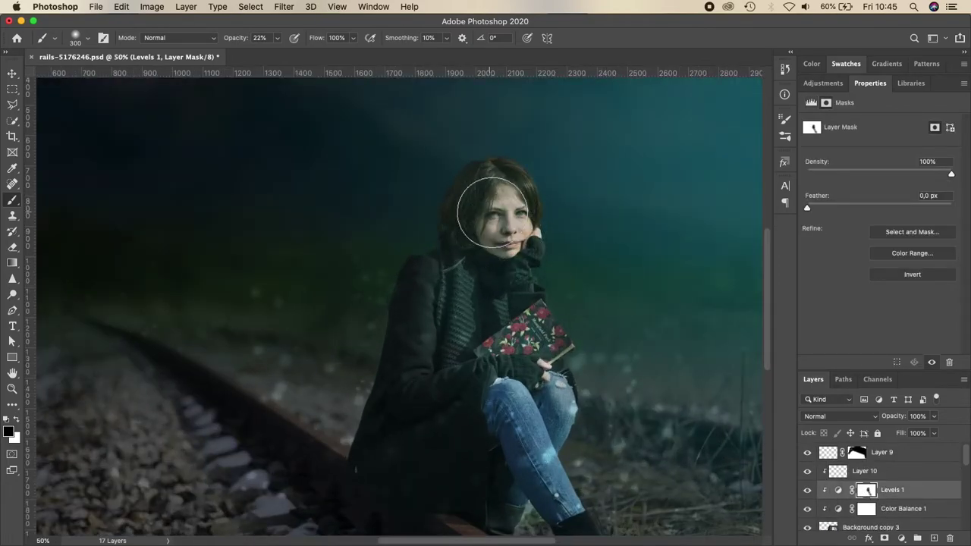
{"action": "left_click_drag", "start_coordinate": [494, 206], "coordinate": [494, 258]}
{"action": "key", "text": "super+minus"}
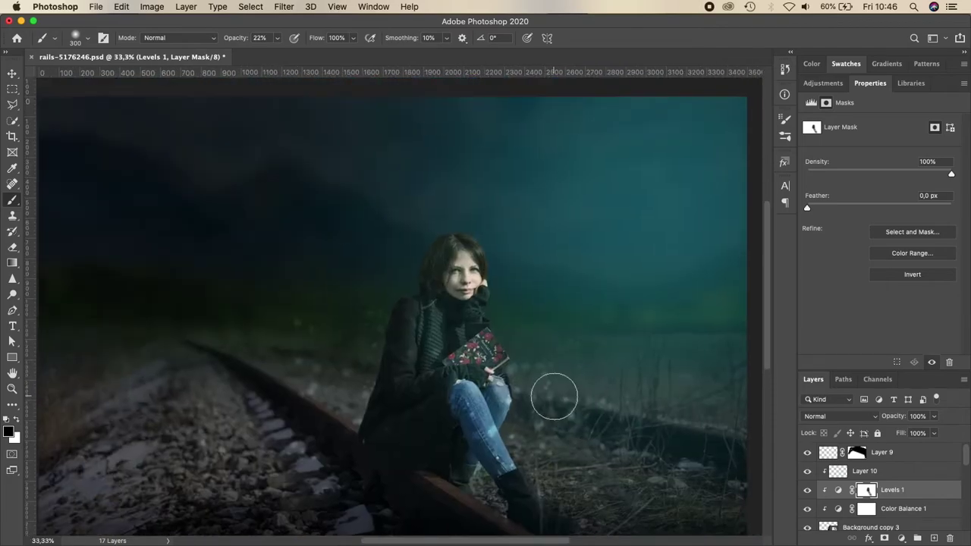
{"action": "key", "text": "super+minus"}
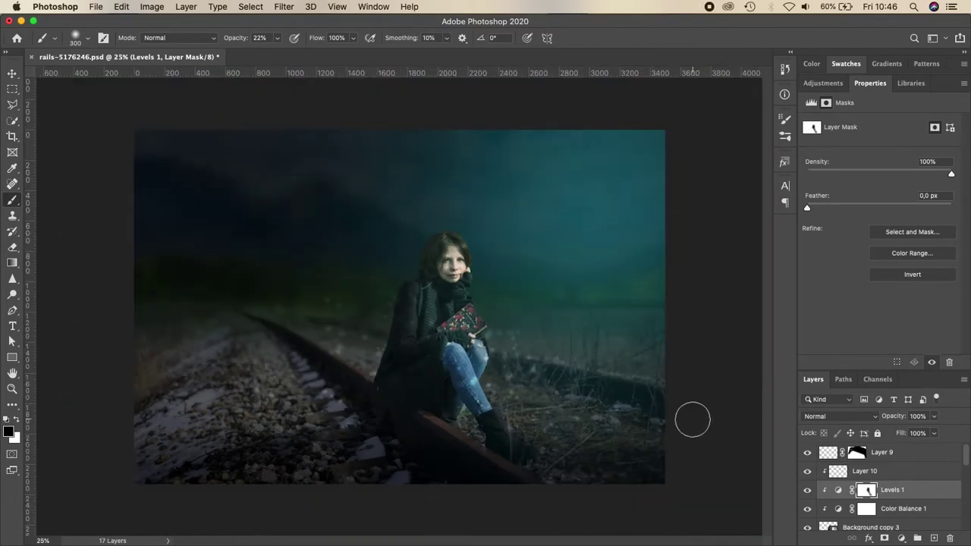
- Add a black Solid Color fill layer above Layer 9
{"action": "left_click", "coordinate": [882, 452]}
{"action": "left_click", "coordinate": [901, 538]}
{"action": "left_click", "coordinate": [895, 307]}
{"action": "left_click", "coordinate": [643, 341]}
{"action": "key", "text": "Return"}
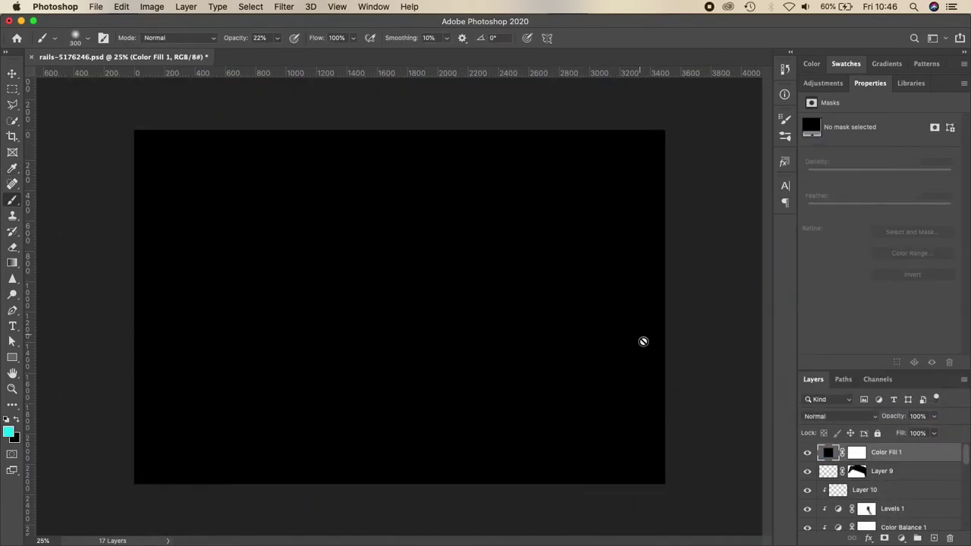
- Set Color Fill 1 to Soft Light blending at 37% opacity
{"action": "left_click", "coordinate": [836, 417]}
{"action": "key", "text": "Escape"}
{"action": "left_click", "coordinate": [857, 453]}
{"action": "left_click", "coordinate": [835, 417]}
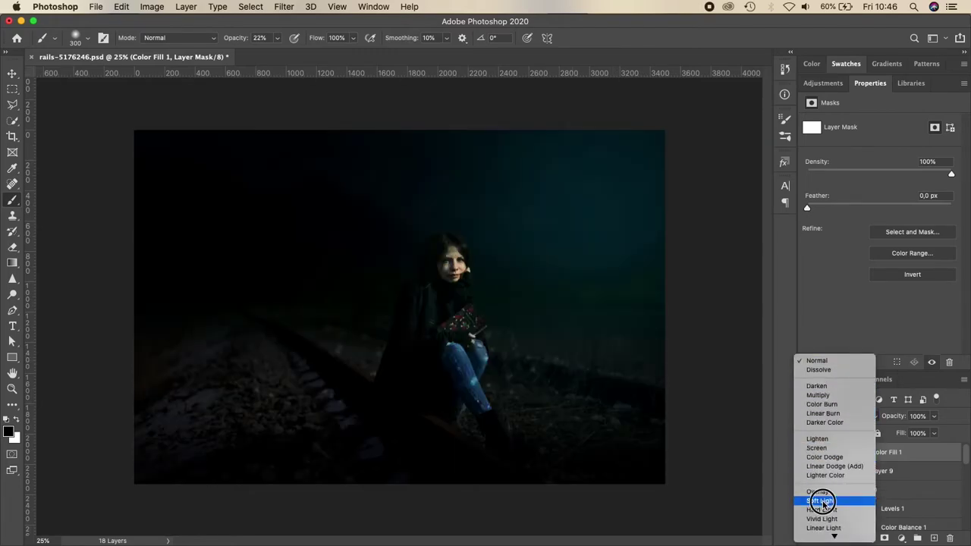
{"action": "left_click", "coordinate": [820, 502]}
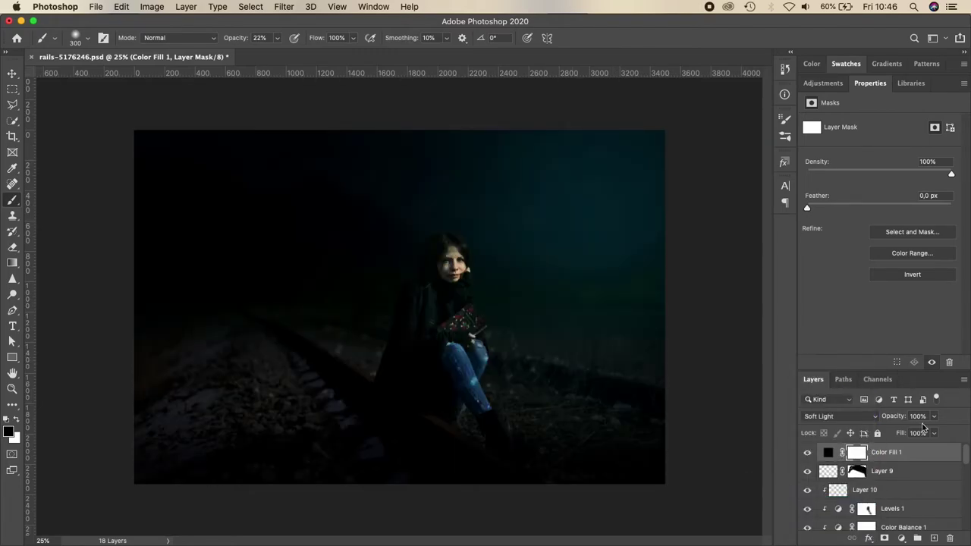
{"action": "left_click_drag", "start_coordinate": [934, 415], "coordinate": [902, 433]}
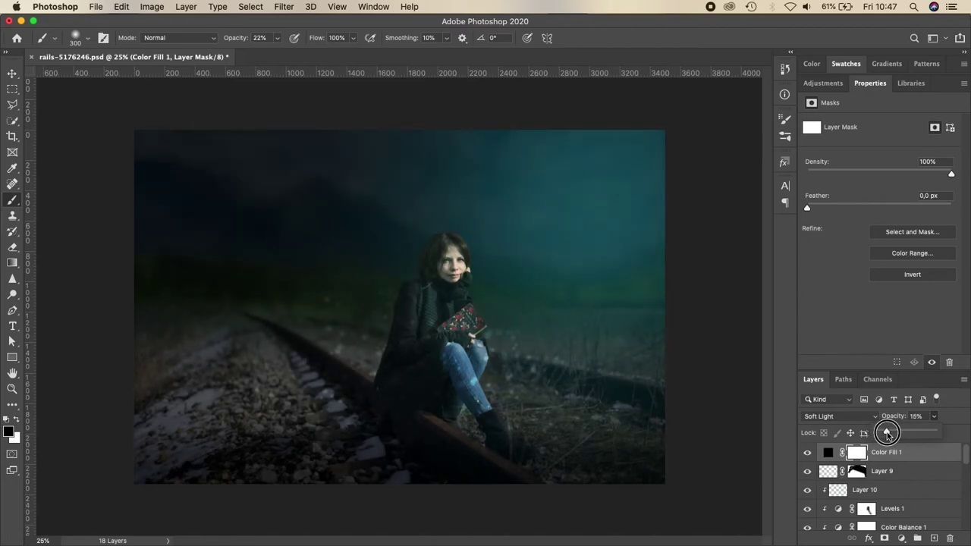
{"action": "left_click_drag", "start_coordinate": [887, 434], "coordinate": [896, 434]}
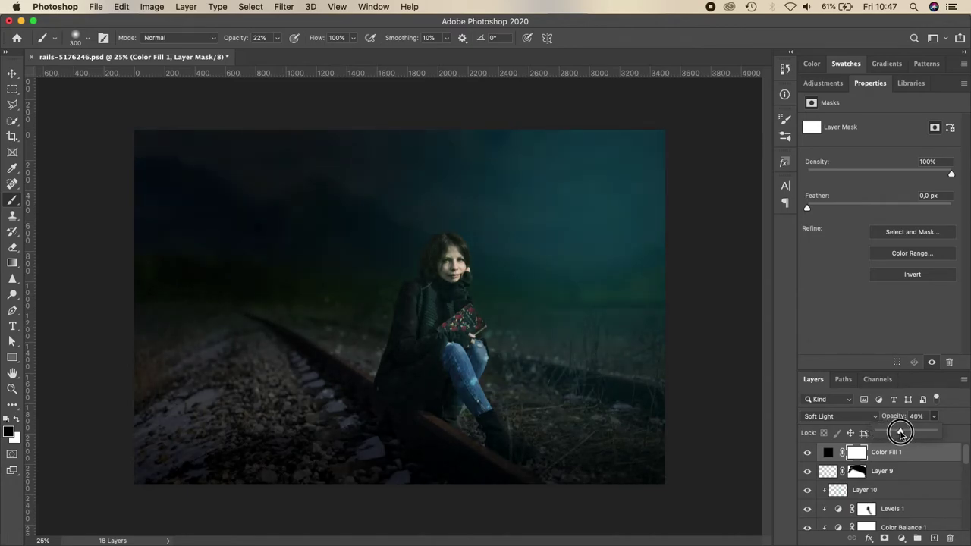
- Paint black at full strength on the fill's mask to clear it from the woman
{"action": "key", "text": "bracketright"}
{"action": "key", "text": "bracketright"}
{"action": "key", "text": "bracketright"}
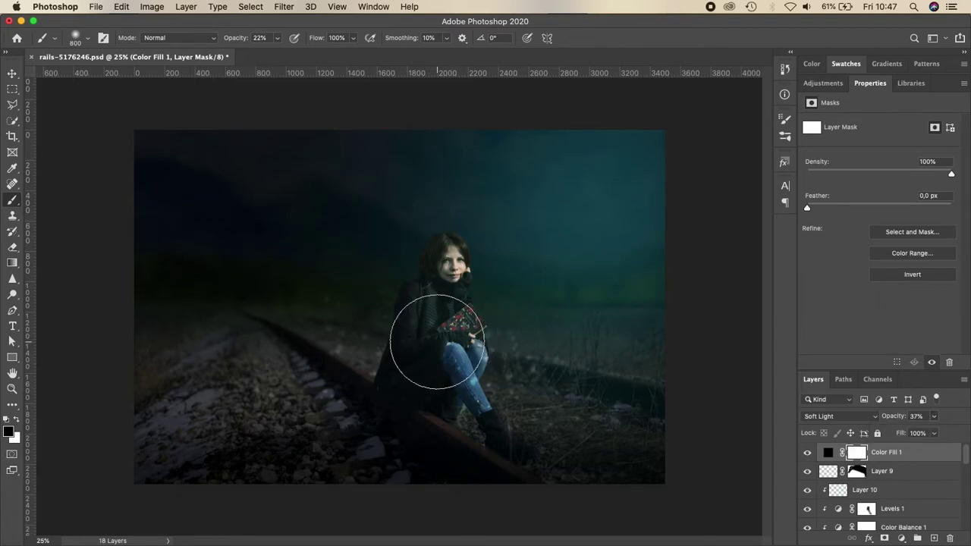
{"action": "key", "text": "super+plus"}
{"action": "key", "text": "0"}
{"action": "mouse_move", "coordinate": [442, 333]}
{"action": "left_mouse_down"}
{"action": "mouse_move", "coordinate": [444, 401]}
{"action": "mouse_move", "coordinate": [468, 261]}
{"action": "mouse_move", "coordinate": [430, 458]}
{"action": "left_mouse_up"}
{"action": "scroll", "coordinate": [455, 428], "scroll_direction": "down", "scroll_amount": 3}
{"action": "scroll", "coordinate": [456, 429], "scroll_direction": "right", "scroll_amount": 2}
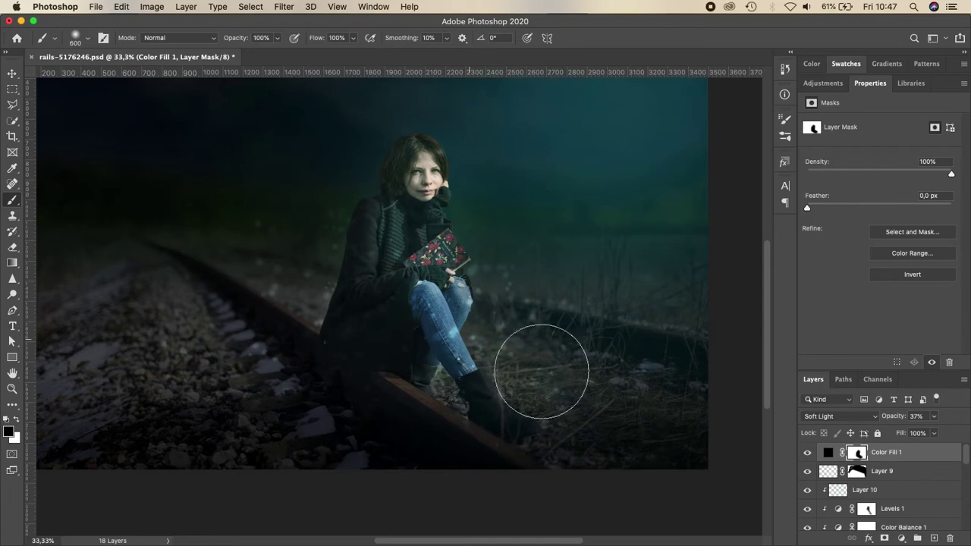
{"action": "scroll", "coordinate": [417, 192], "scroll_direction": "down", "scroll_amount": 2}
{"action": "scroll", "coordinate": [416, 192], "scroll_direction": "left", "scroll_amount": 3}
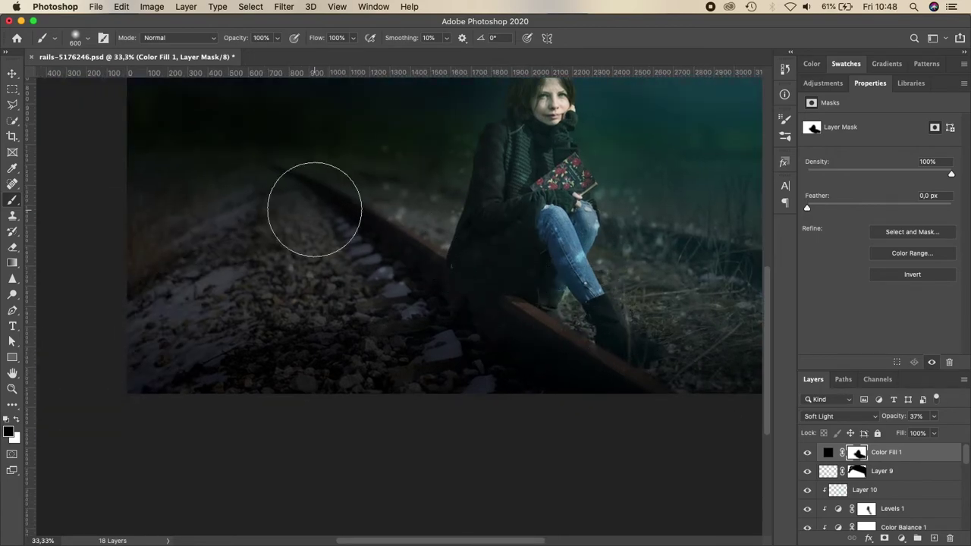
{"action": "key", "text": "super+minus"}
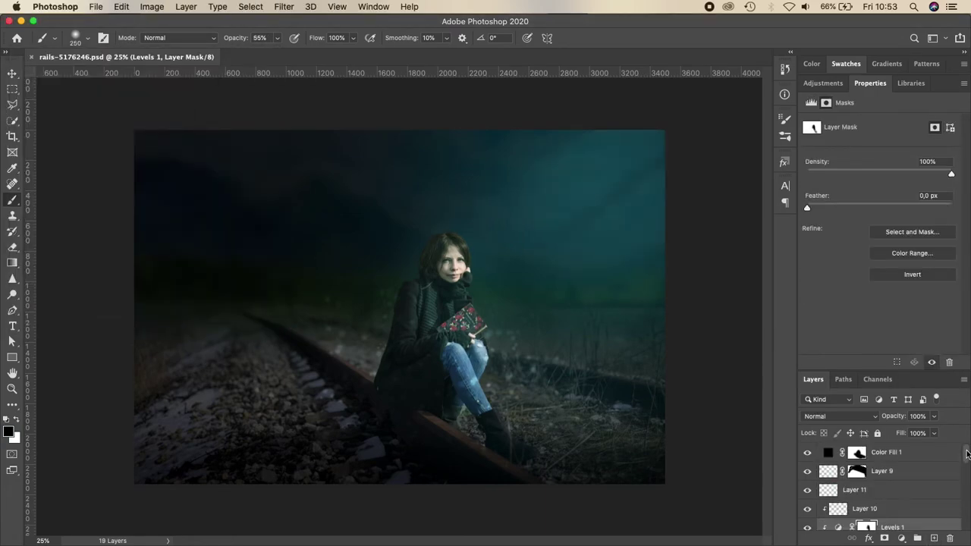
- Add a Color Lookup adjustment using the Fuji ETERNA 250D Fuji 3510 3D LUT
{"action": "left_click", "coordinate": [911, 452]}
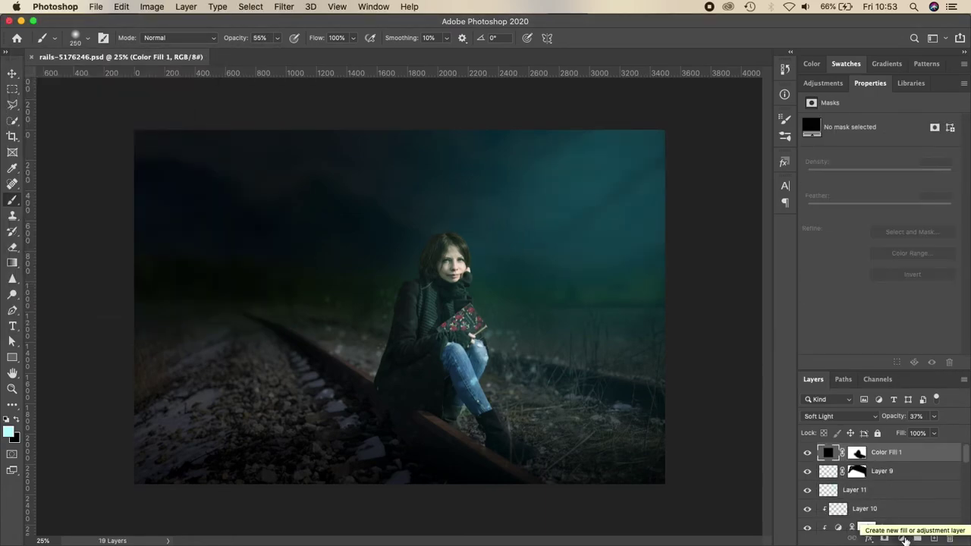
{"action": "left_click", "coordinate": [901, 538]}
{"action": "left_click", "coordinate": [906, 457]}
{"action": "left_click", "coordinate": [899, 123]}
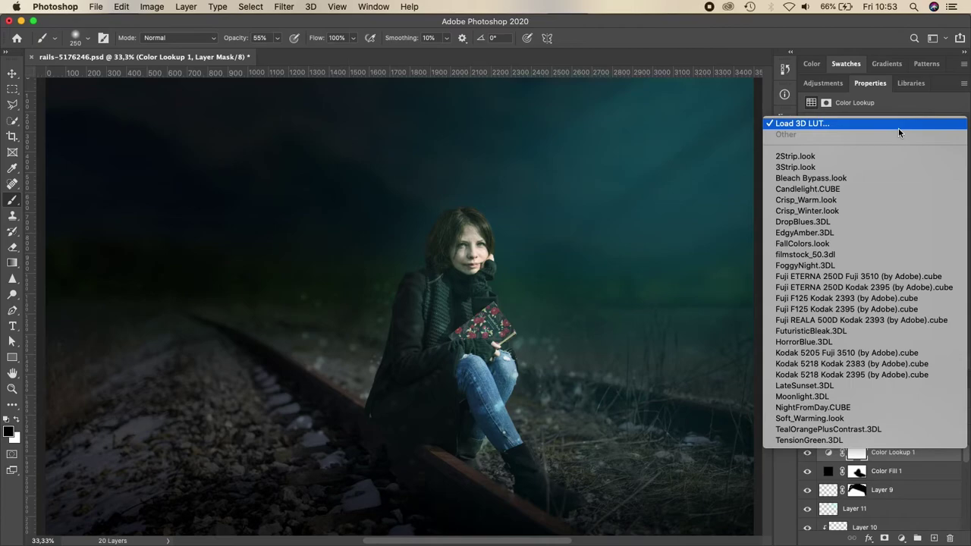
{"action": "left_click", "coordinate": [857, 211]}
- Try the Color Lookup in Screen mode at lower opacity, comparing it on and off
{"action": "left_click", "coordinate": [840, 416]}
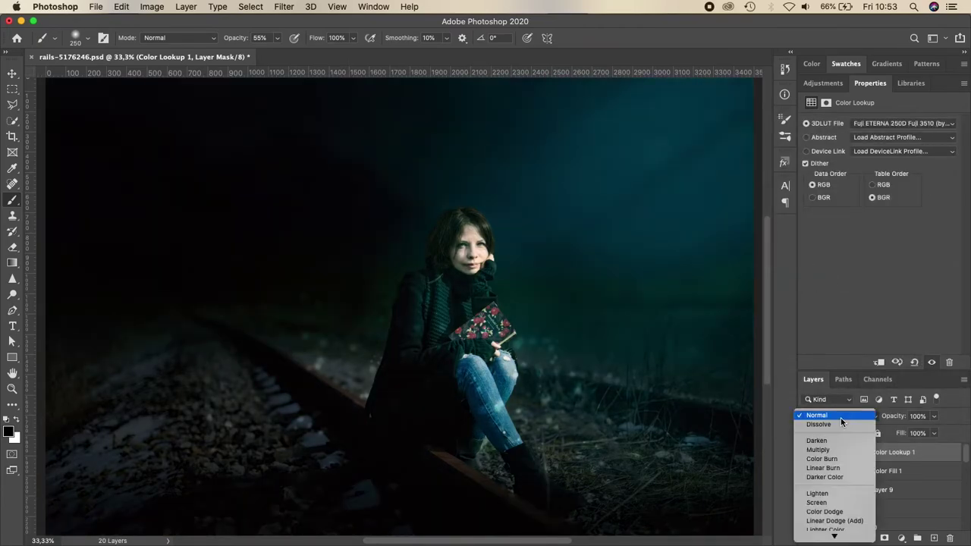
{"action": "double_click", "coordinate": [871, 83]}
{"action": "left_click", "coordinate": [831, 139]}
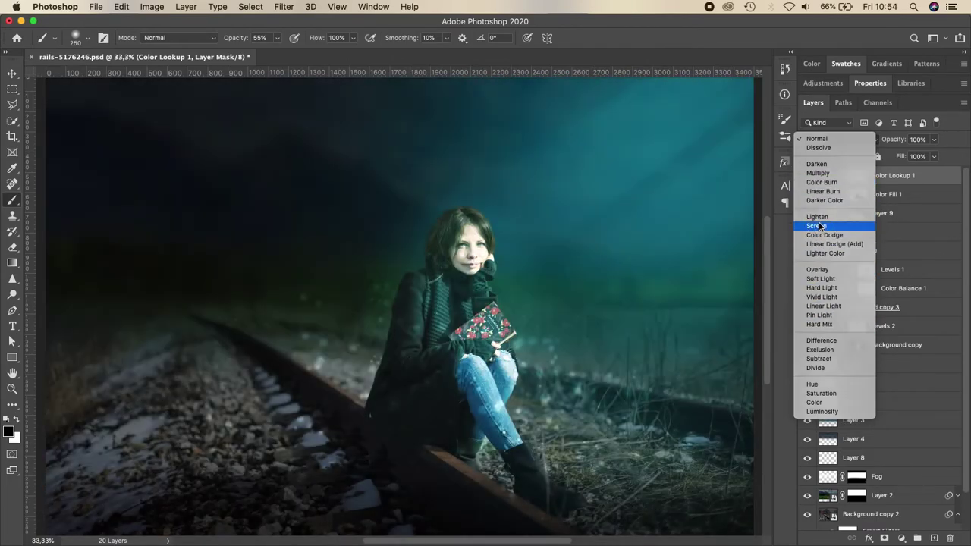
{"action": "left_click", "coordinate": [819, 226]}
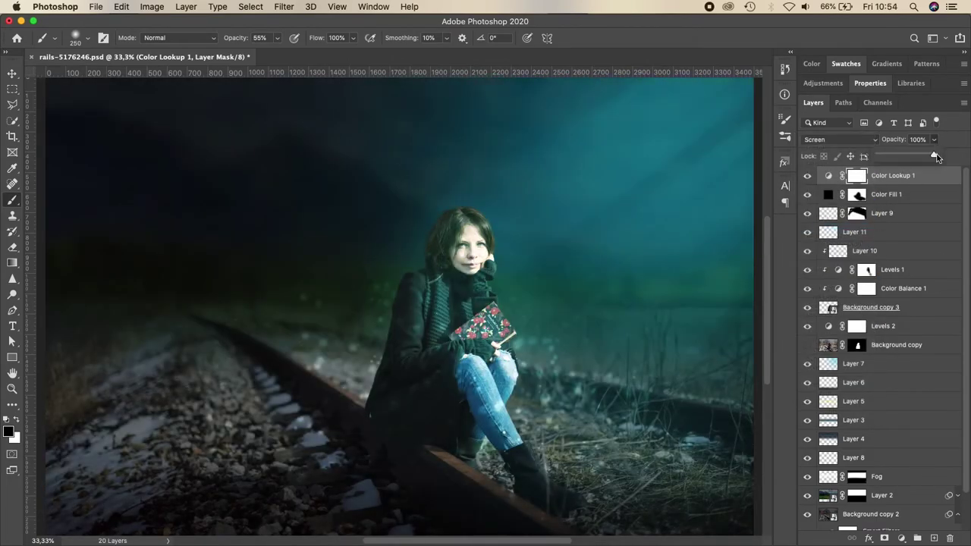
{"action": "left_click_drag", "start_coordinate": [934, 140], "coordinate": [891, 156]}
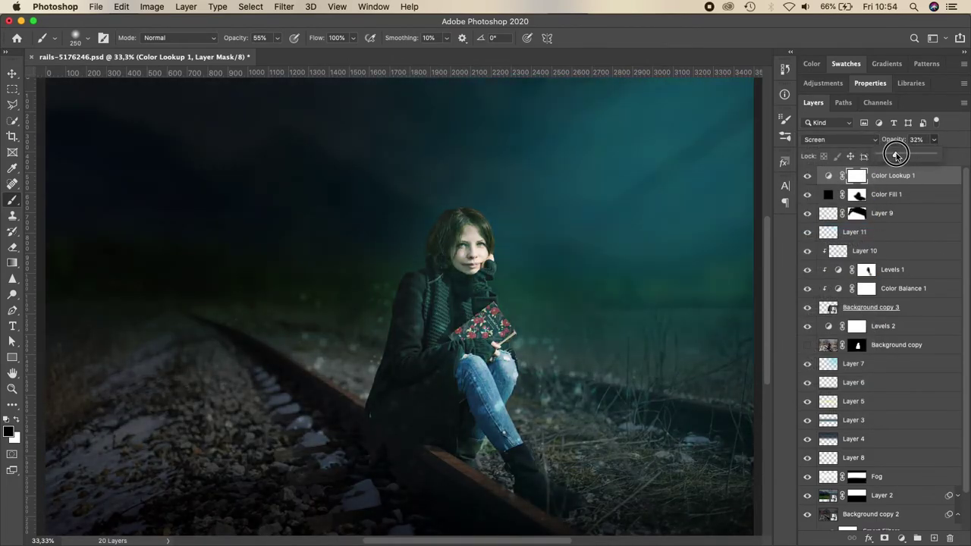
{"action": "left_click", "coordinate": [808, 176]}
{"action": "left_click", "coordinate": [808, 176]}
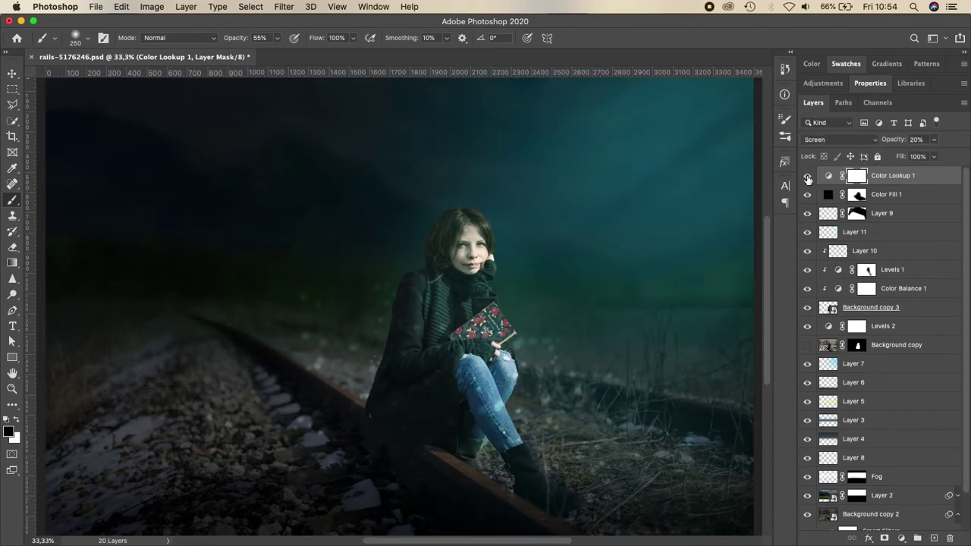
{"action": "mouse_move", "coordinate": [933, 139]}
{"action": "left_mouse_down"}
{"action": "mouse_move", "coordinate": [958, 155]}
{"action": "mouse_move", "coordinate": [882, 156]}
{"action": "left_mouse_up"}
- Try Multiply, then settle the Color Lookup on Soft Light at 36% opacity
{"action": "left_click", "coordinate": [838, 139]}
{"action": "left_click", "coordinate": [815, 86]}
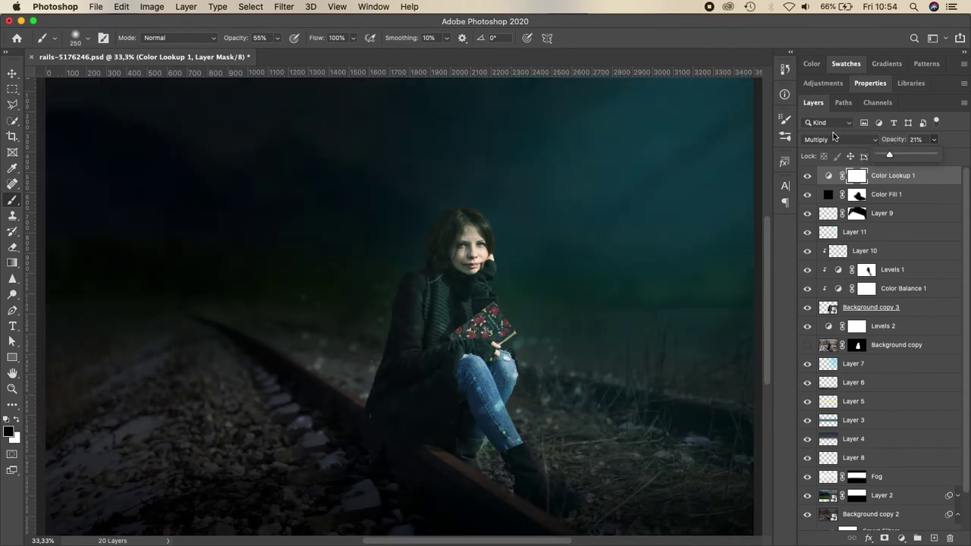
{"action": "left_click", "coordinate": [834, 139]}
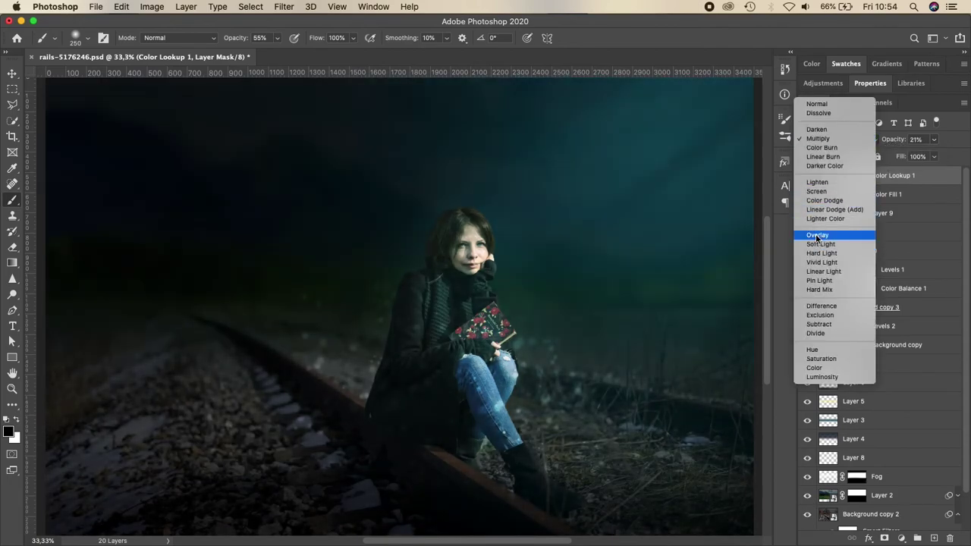
{"action": "left_click", "coordinate": [821, 243]}
{"action": "left_click_drag", "start_coordinate": [934, 140], "coordinate": [928, 156]}
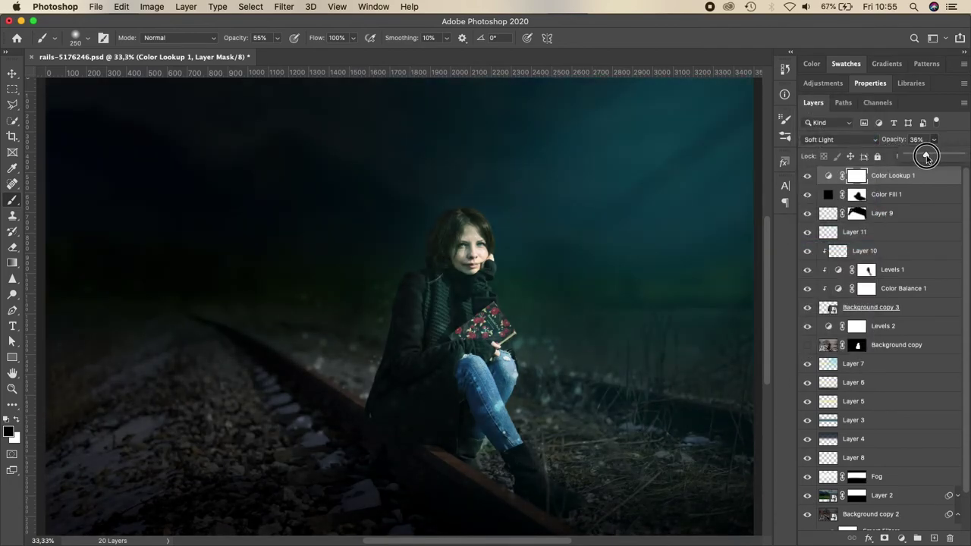
- Turn off the Color Lookup 1 layer's visibility to remove the film-look grade
{"action": "left_click", "coordinate": [807, 177]}
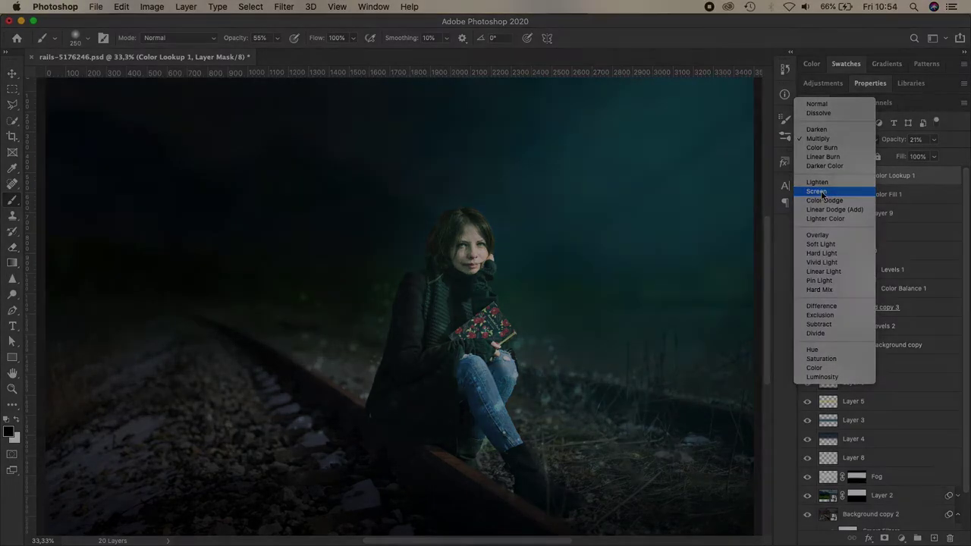